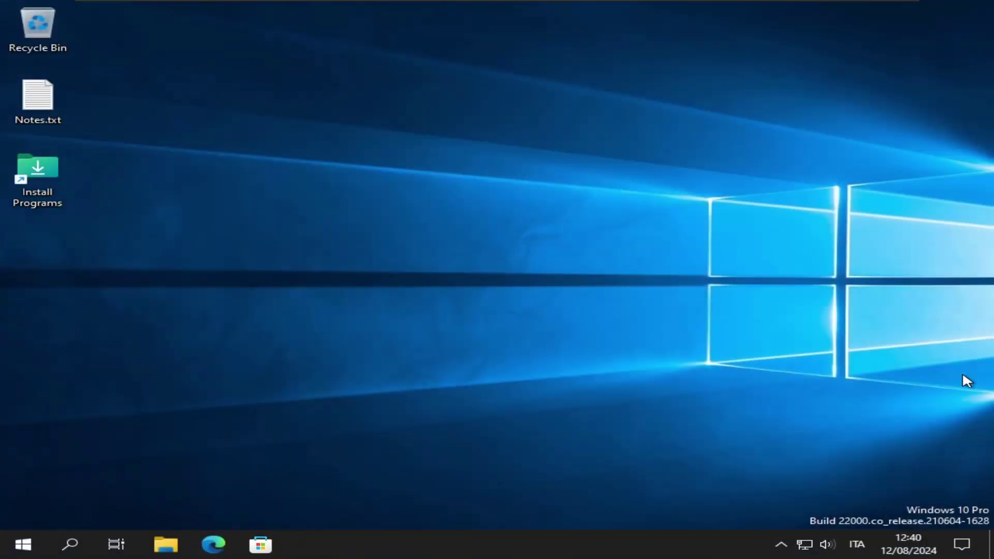
# Insert the VMware Tools disc into the guest from the VM menu
pyautogui.moveTo(556, 445); pyautogui.dragTo(989, 143)
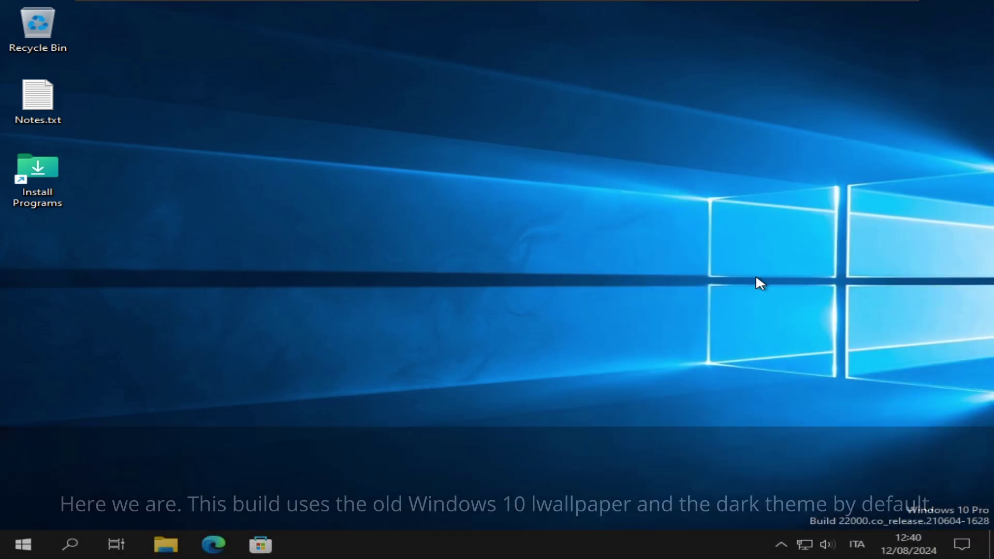
pyautogui.moveTo(278, 3)
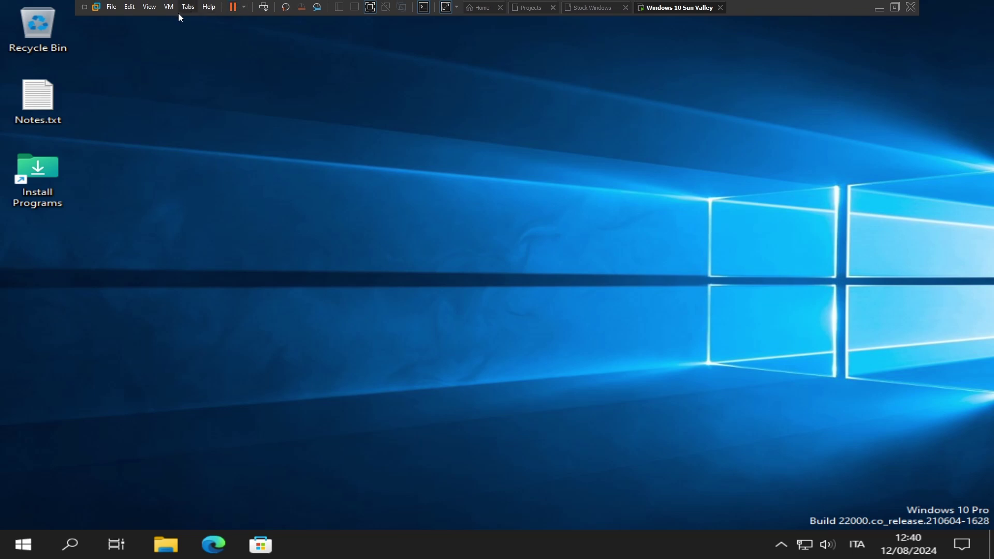
pyautogui.click(169, 6)
pyautogui.click(235, 126)
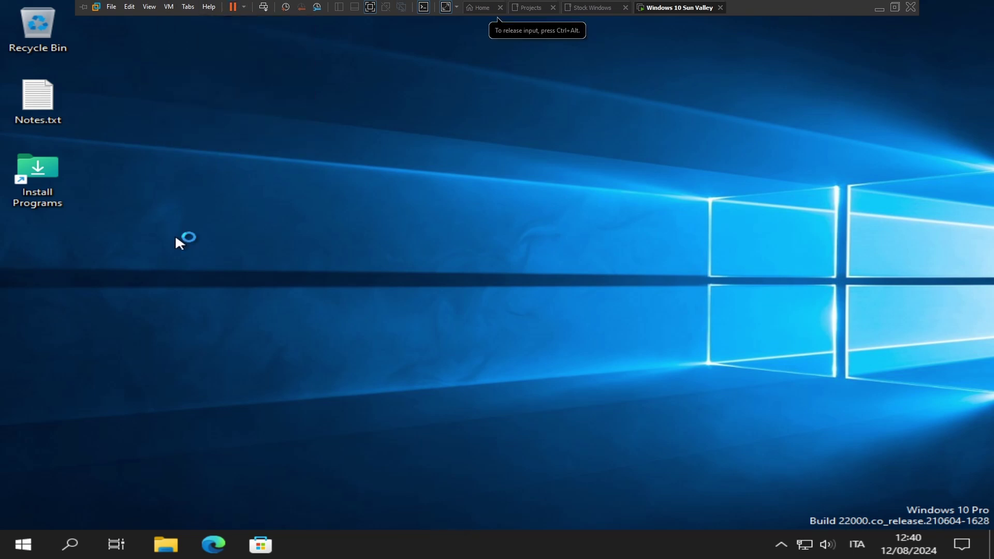
pyautogui.moveTo(172, 249); pyautogui.dragTo(275, 420)
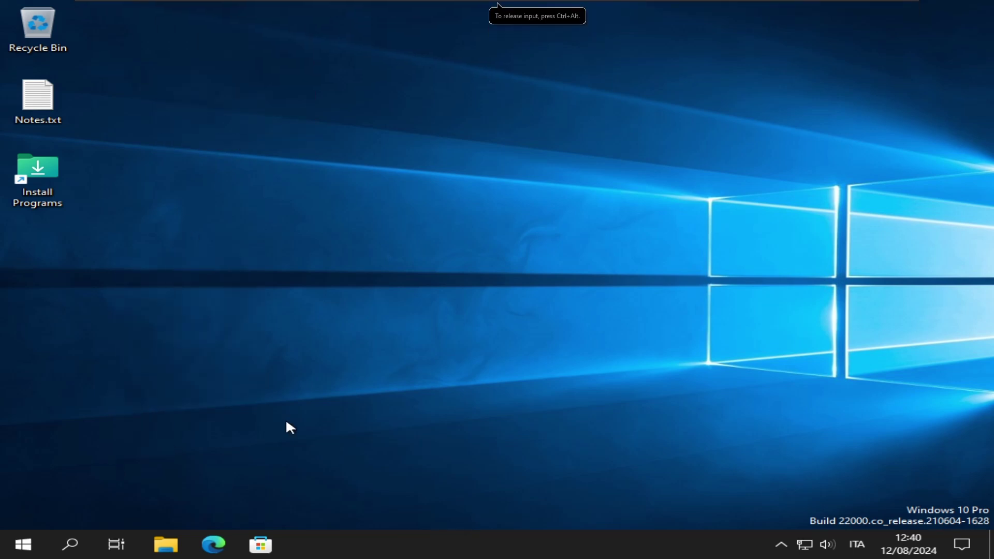
# Open DVD Drive (D:) from This PC and launch setup64.exe
pyautogui.press('super+e')
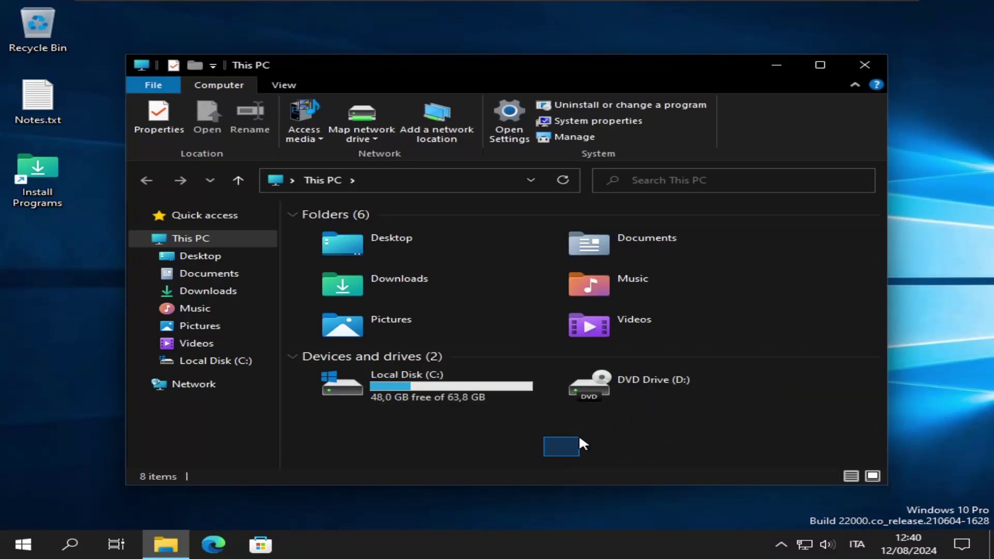
pyautogui.moveTo(580, 438); pyautogui.dragTo(580, 438)
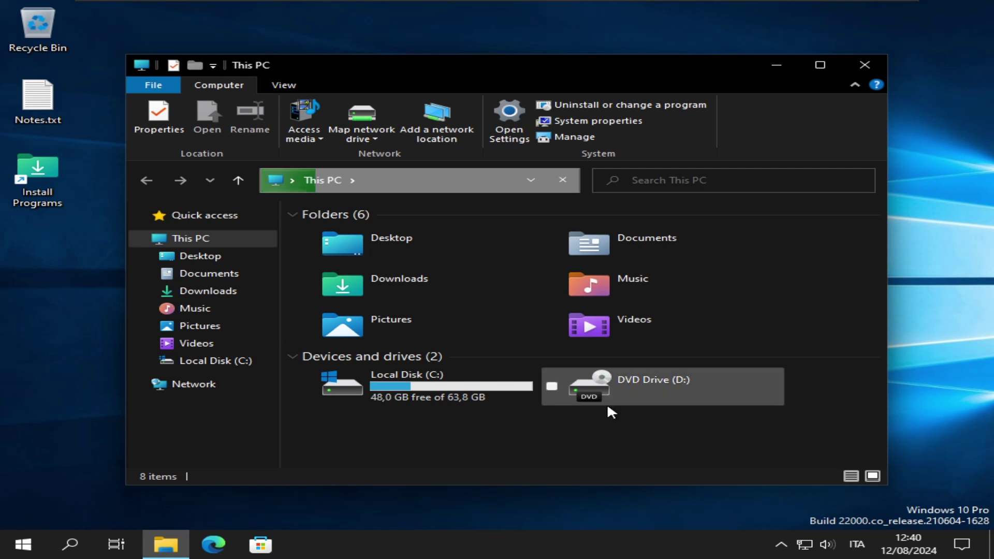
pyautogui.doubleClick(619, 387)
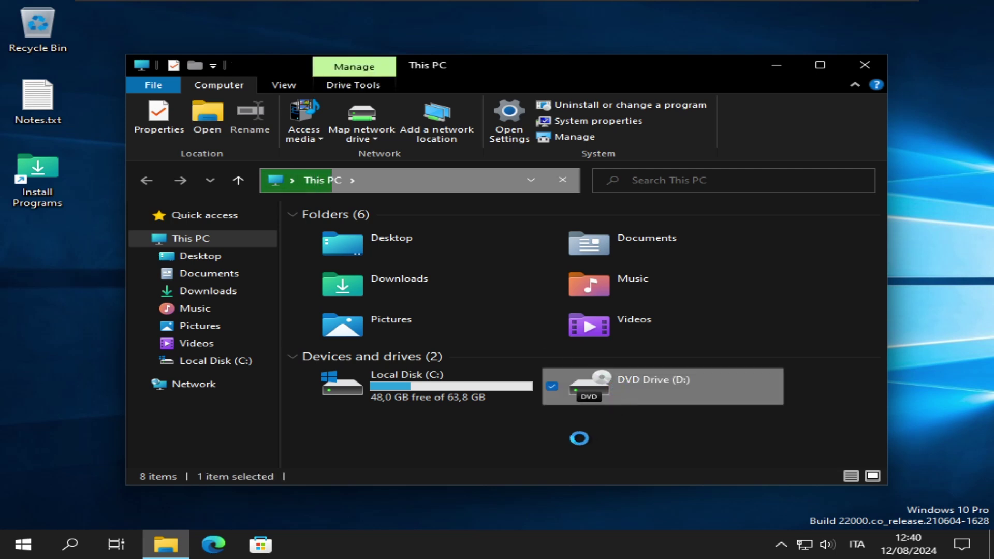
pyautogui.press('super')
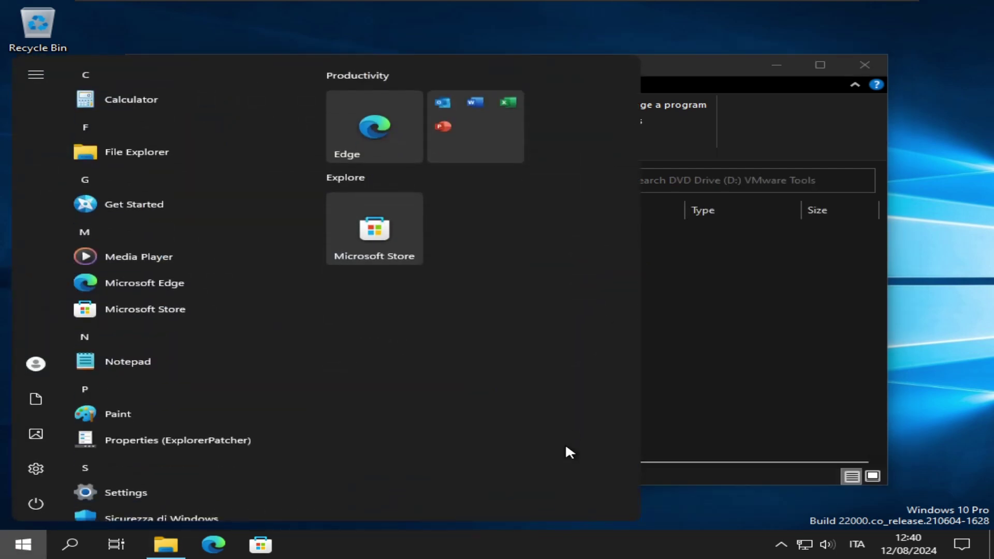
pyautogui.press('super')
pyautogui.click(447, 342)
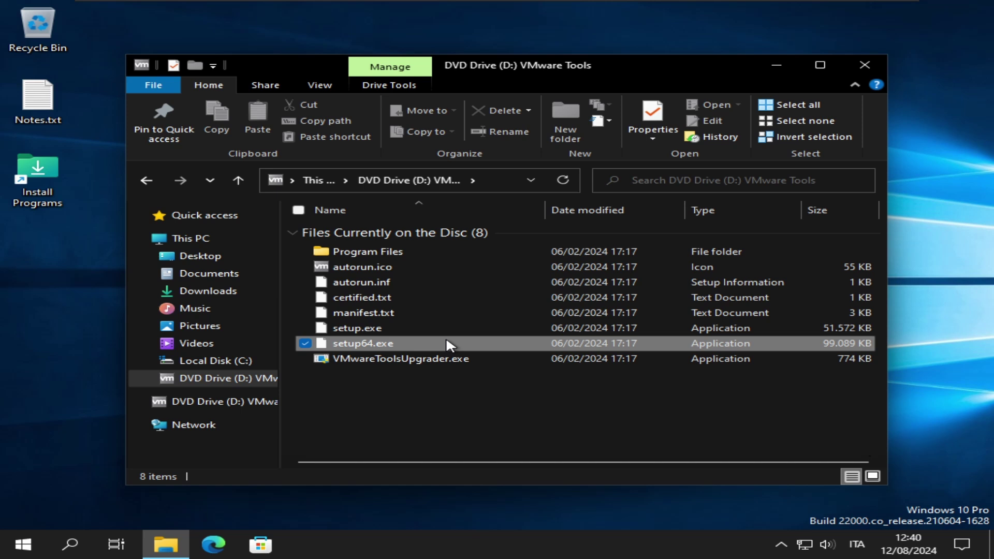
pyautogui.click(434, 408)
# Close the disc window and switch to the VMware installation launcher's permission prompt
pyautogui.hotkey('alt', 'F4')
pyautogui.press('super')
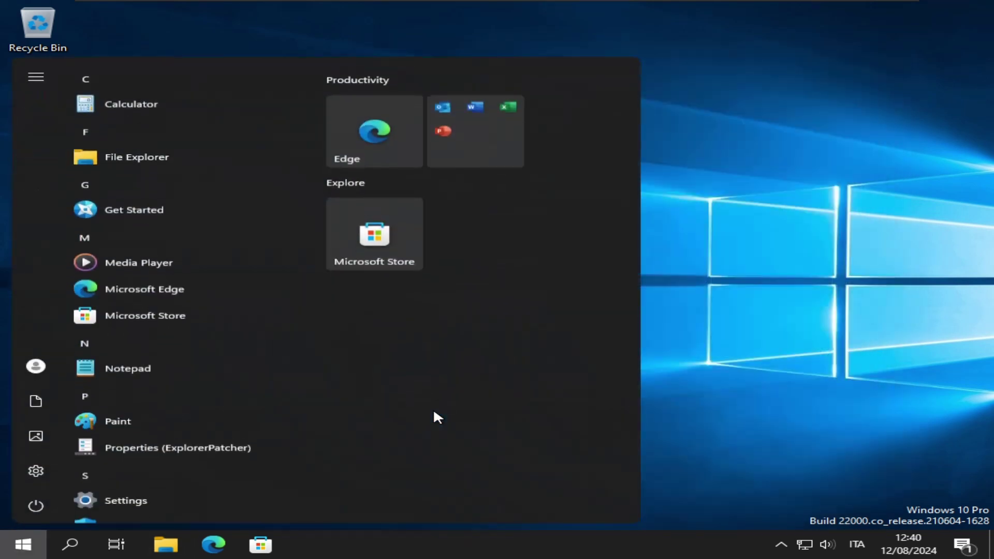
pyautogui.hotkey('alt', 'Tab')
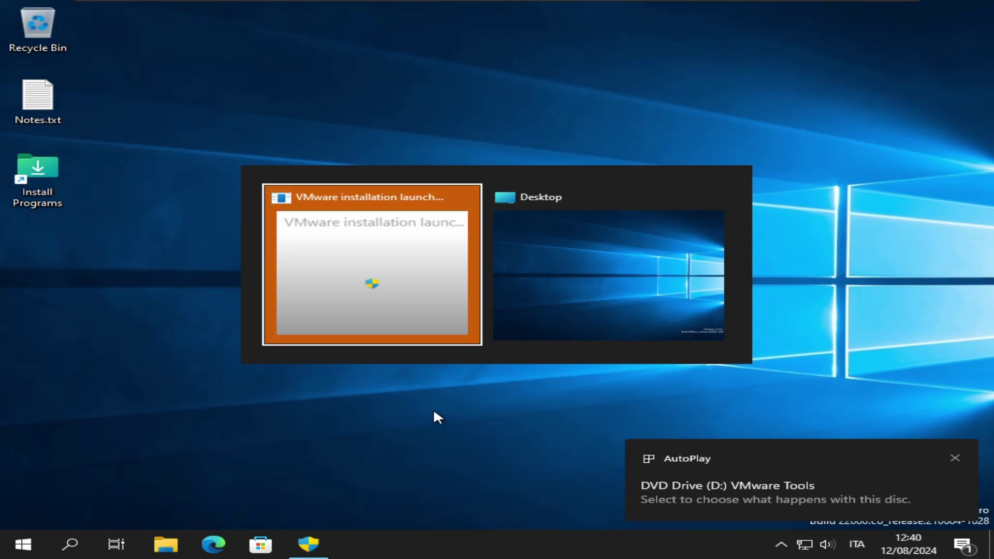
pyautogui.hotkey('alt', 'Tab')
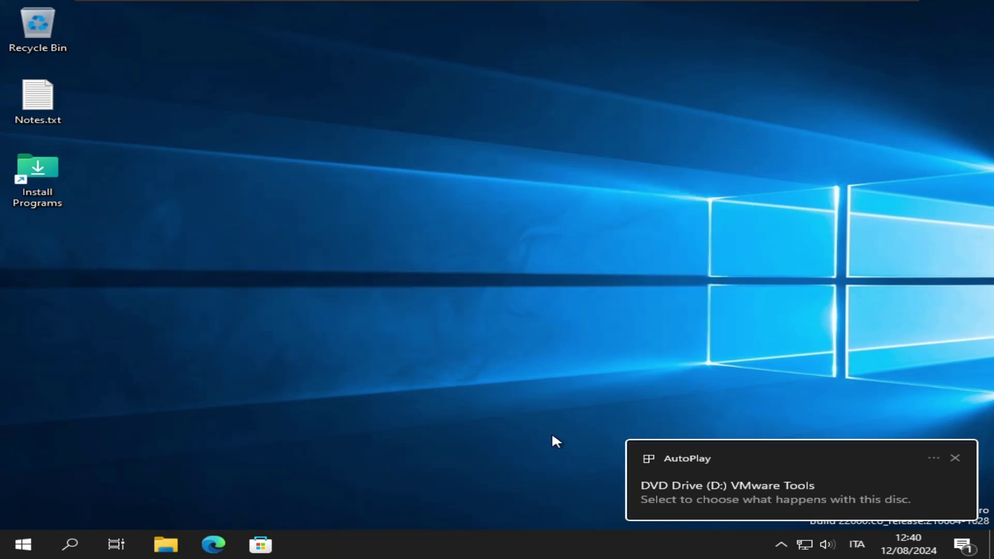
pyautogui.hotkey('alt', 'Tab')
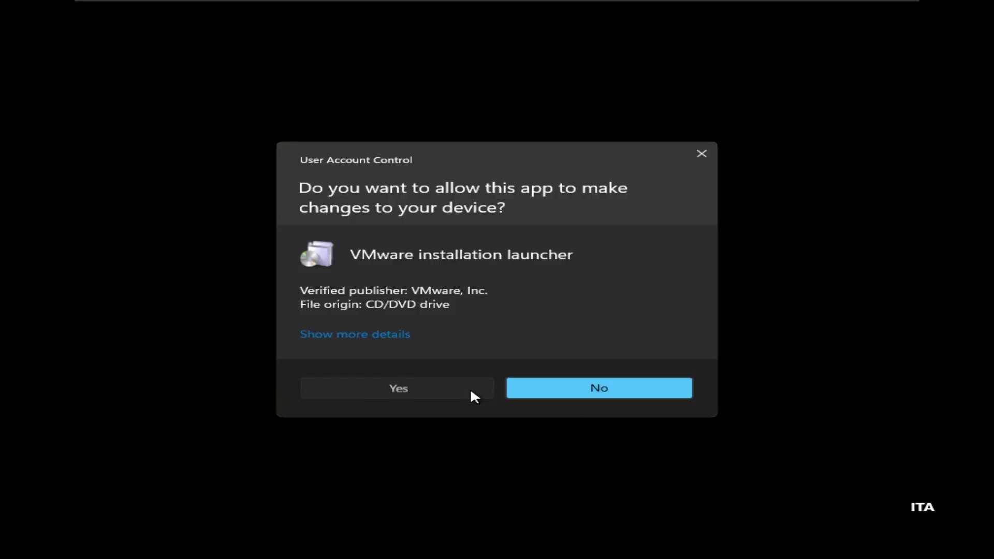
# Allow the launcher in UAC, dismiss the AutoPlay notice, and start the VMware Tools install
pyautogui.click(470, 392)
pyautogui.hotkey('alt', 'Tab')
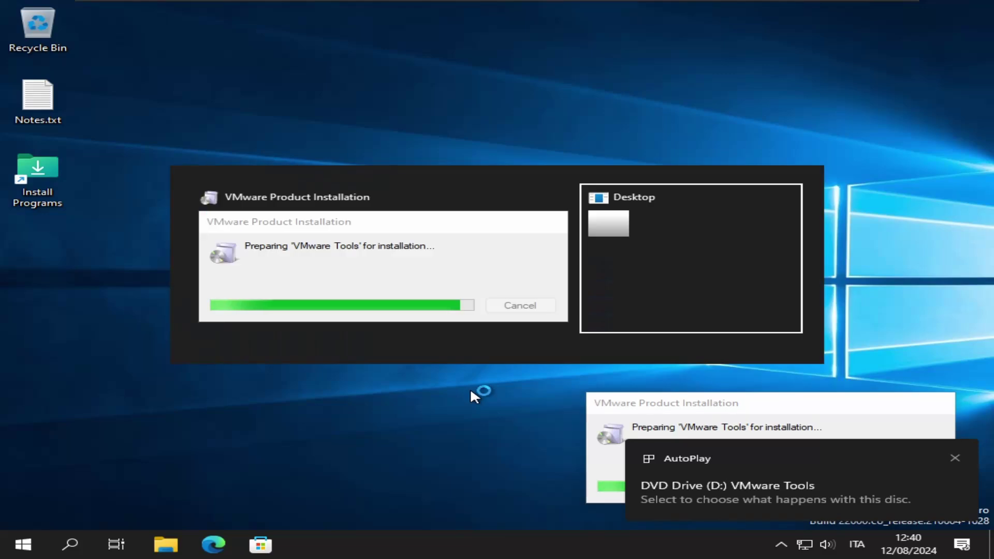
pyautogui.moveTo(751, 477); pyautogui.dragTo(991, 454)
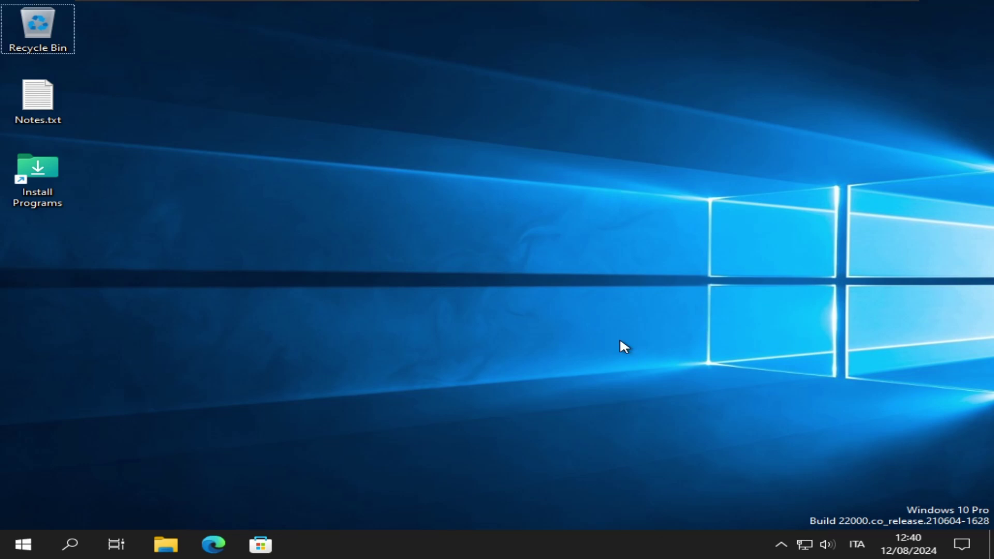
pyautogui.hotkey('alt', 'Tab')
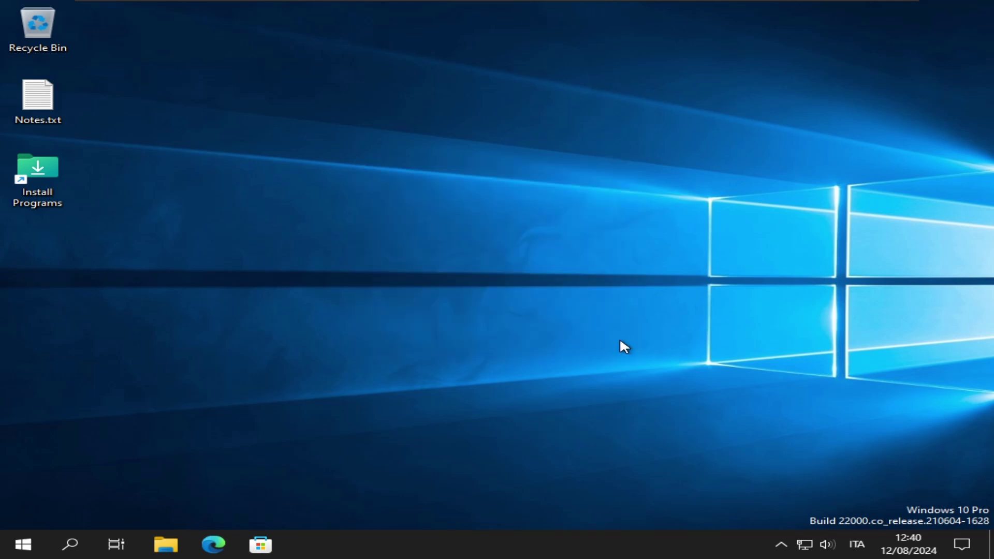
pyautogui.hotkey('alt', 'Tab')
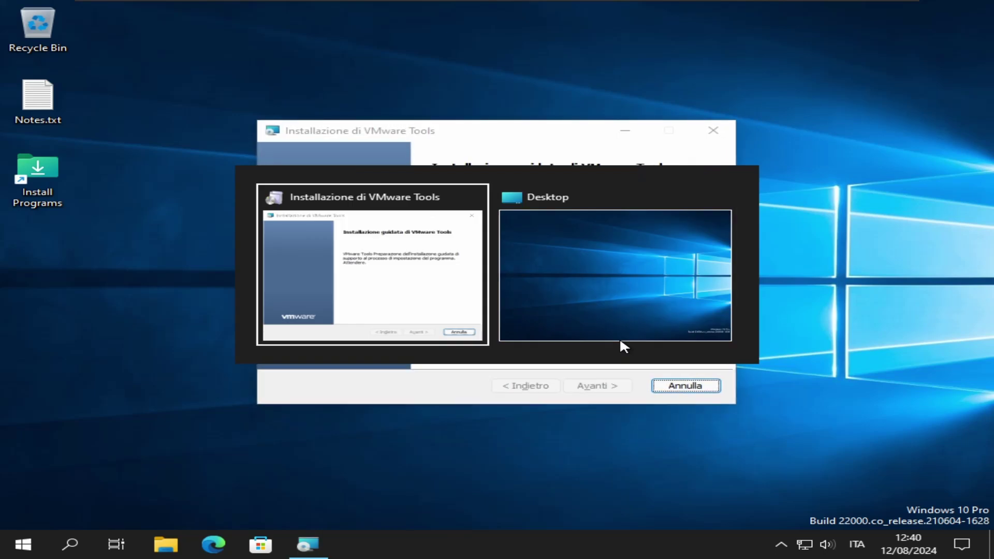
pyautogui.click(628, 395)
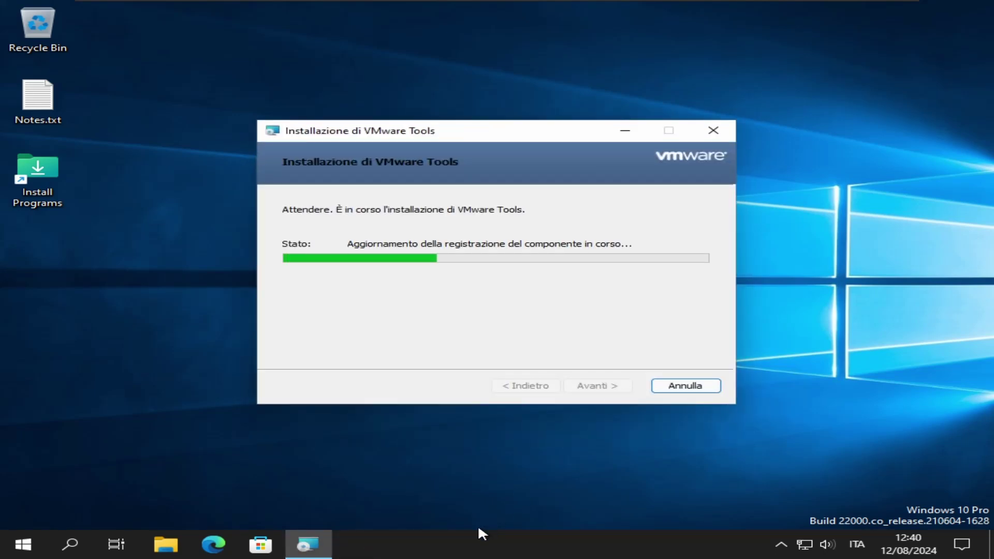
# Let the installation run through the SVGA driver and backup cleanup, checking taskbar and network meanwhile
pyautogui.rightClick(469, 536)
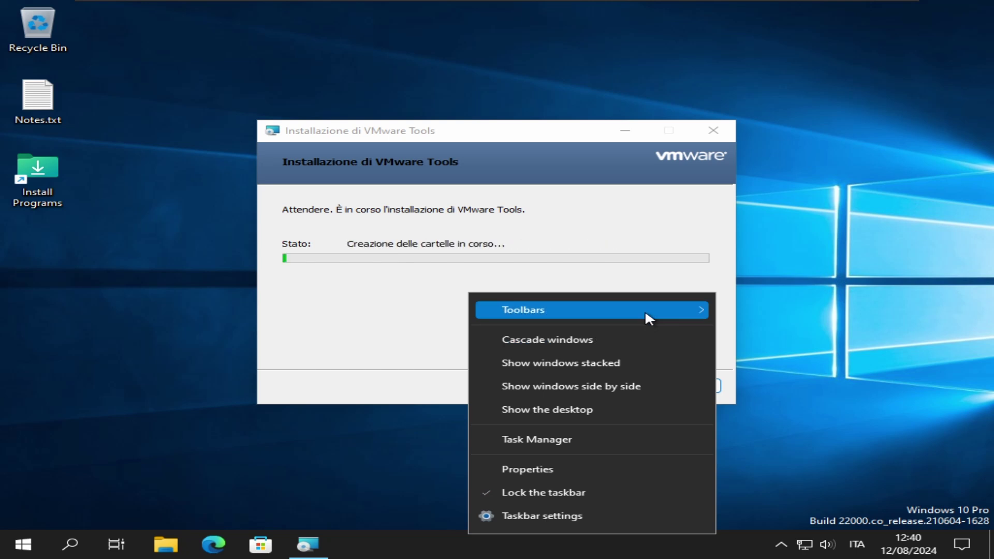
pyautogui.click(396, 311)
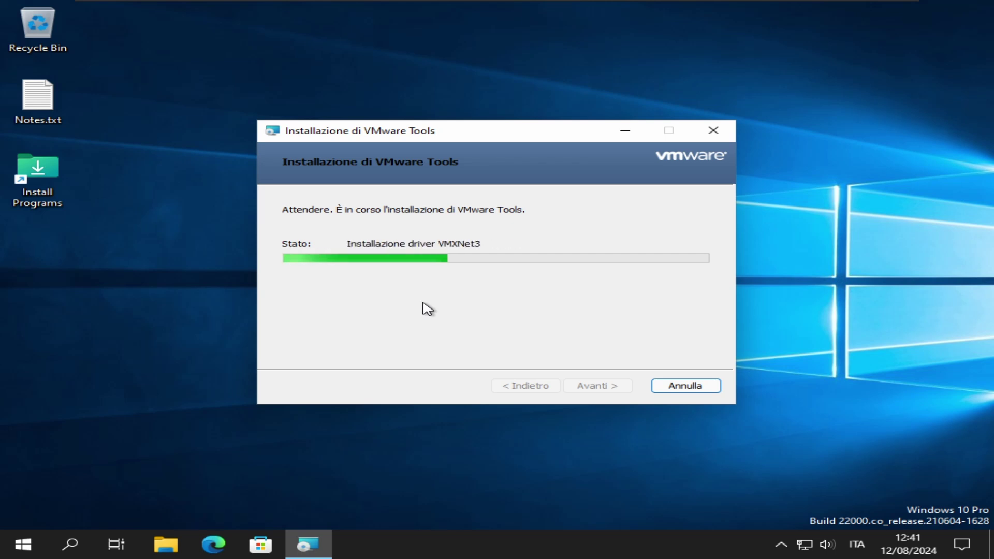
pyautogui.click(804, 544)
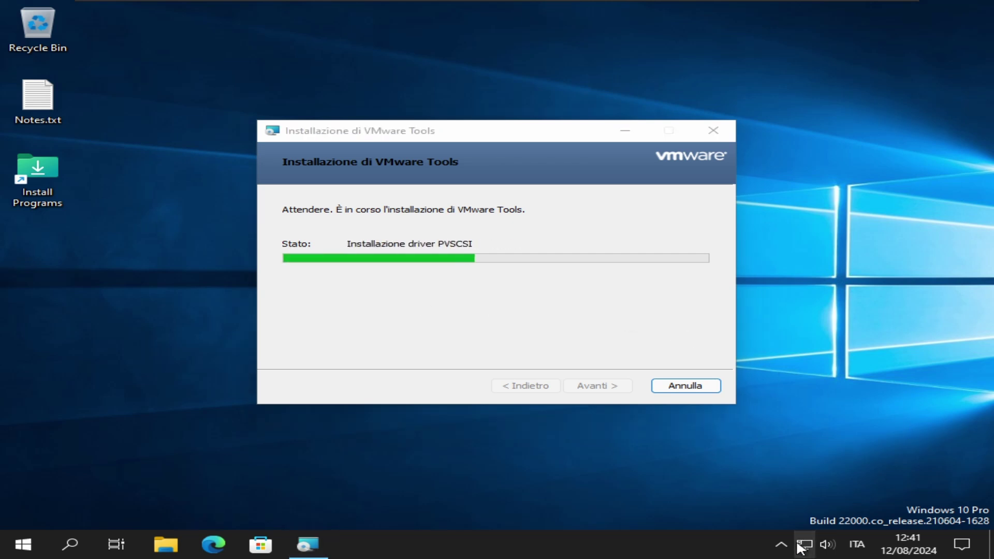
pyautogui.click(572, 361)
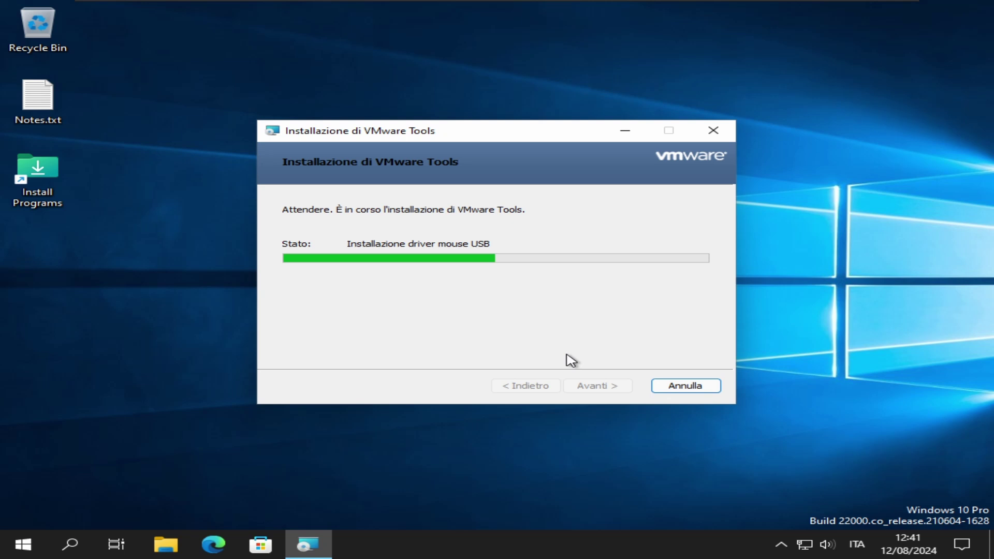
pyautogui.click(967, 539)
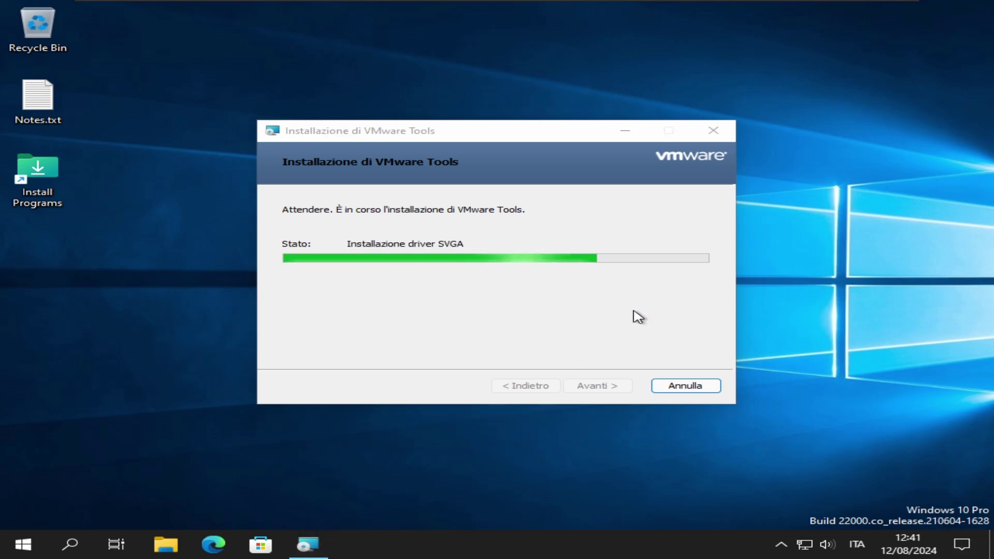
pyautogui.click(533, 315)
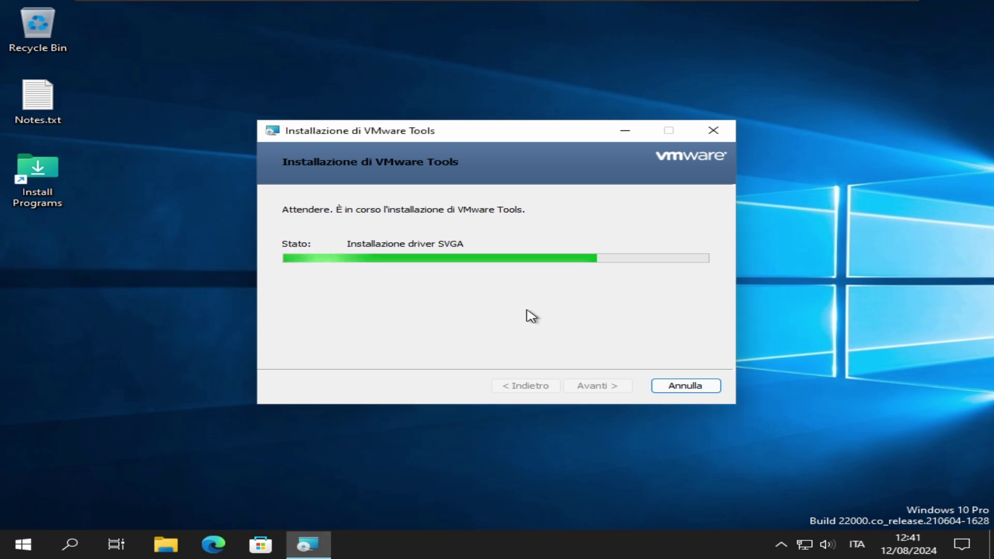
pyautogui.moveTo(403, 5)
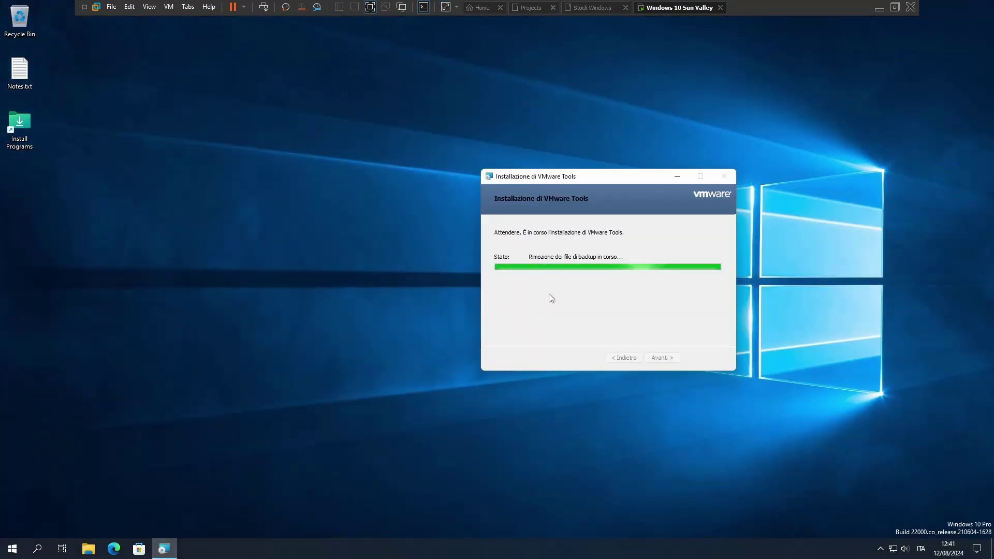
pyautogui.press('super')
pyautogui.press('super')
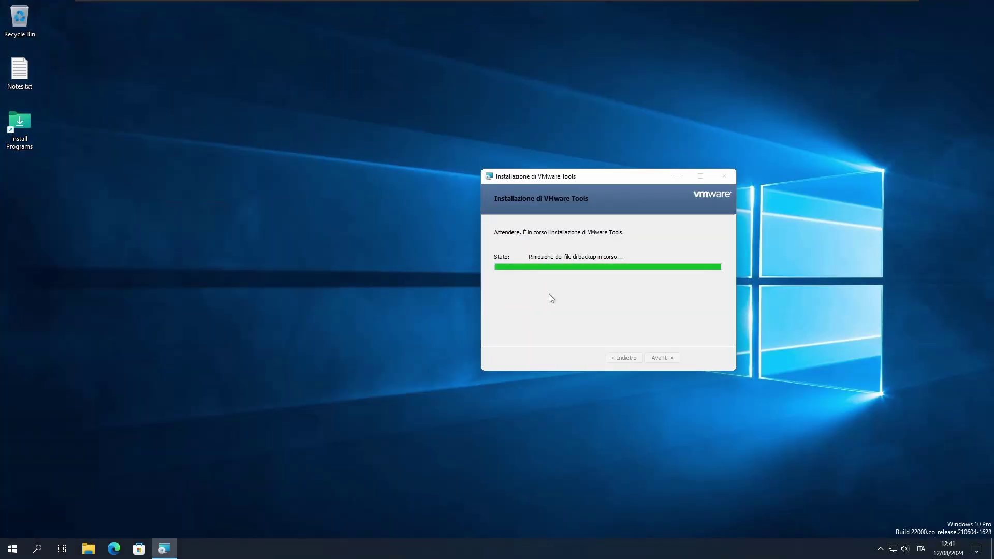
pyautogui.press('super+d')
pyautogui.press('super+a')
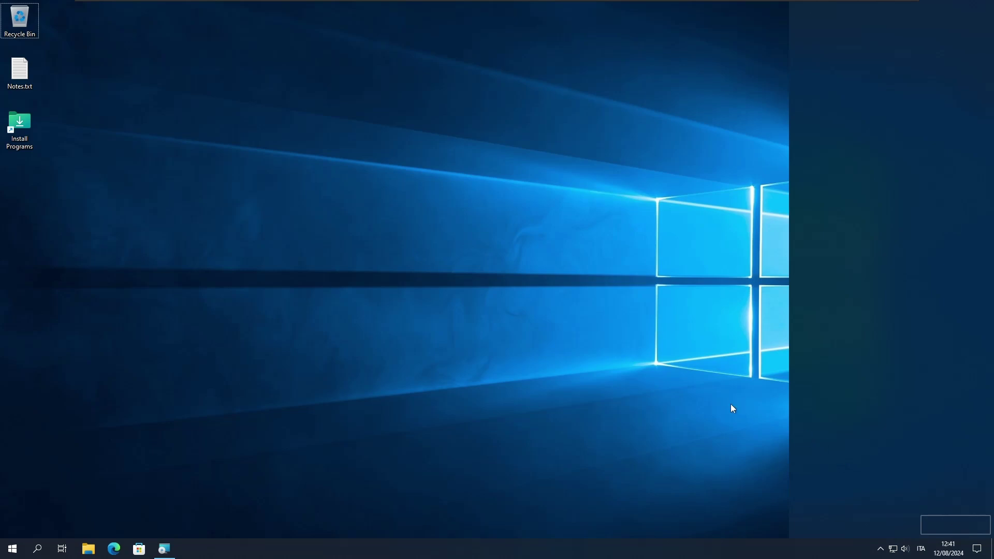
pyautogui.press('super')
pyautogui.press('super')
pyautogui.hotkey('alt', 'Tab')
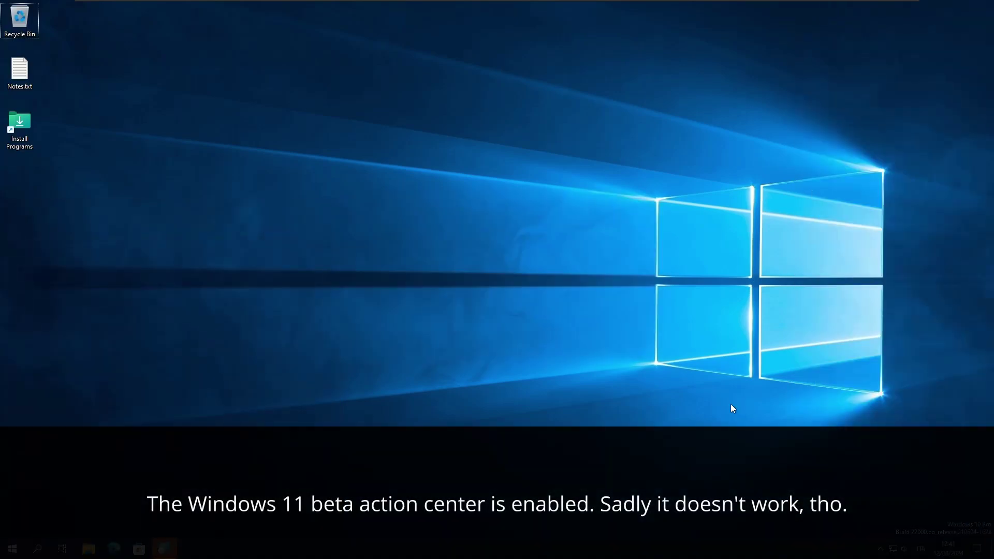
pyautogui.hotkey('alt', 'Tab')
pyautogui.hotkey('alt', 'Tab')
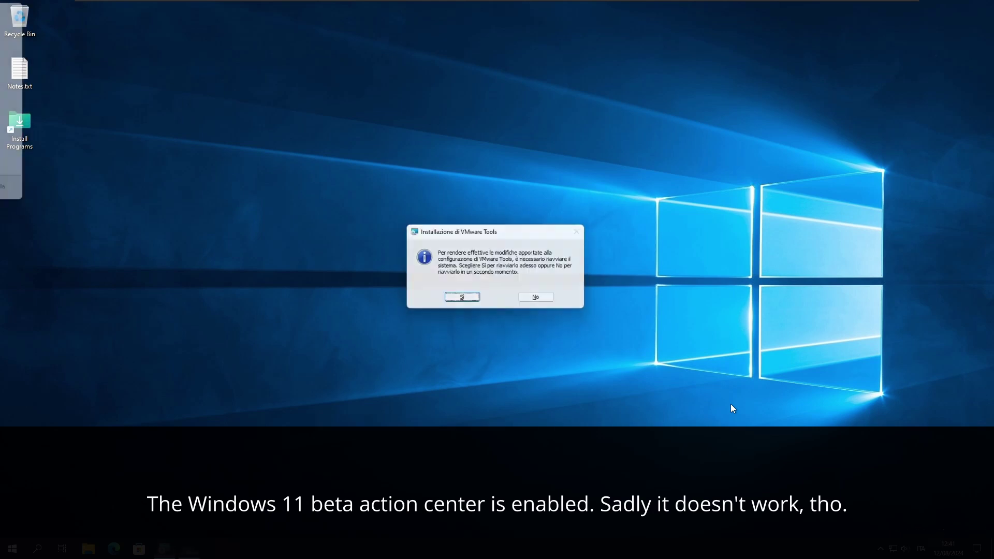
pyautogui.click(524, 299)
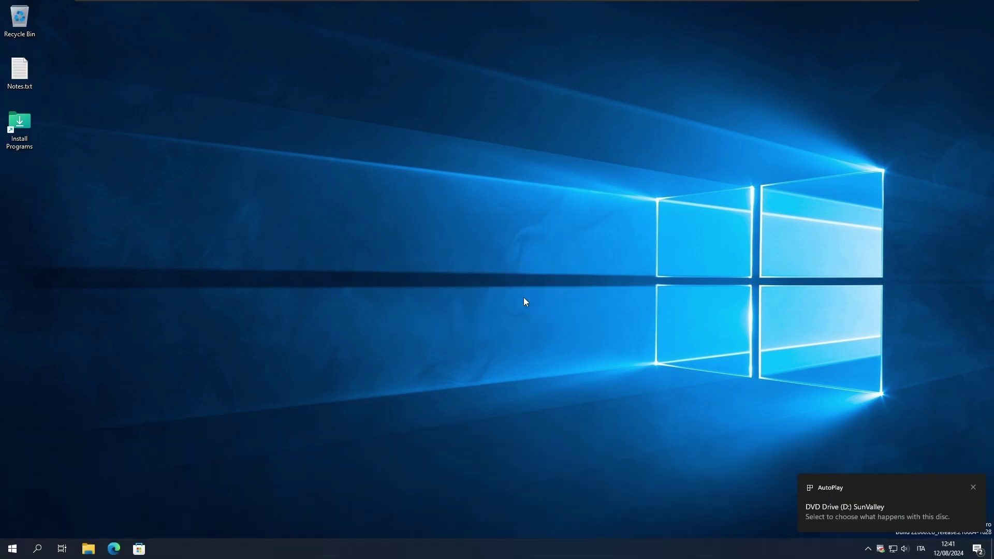
pyautogui.press('super')
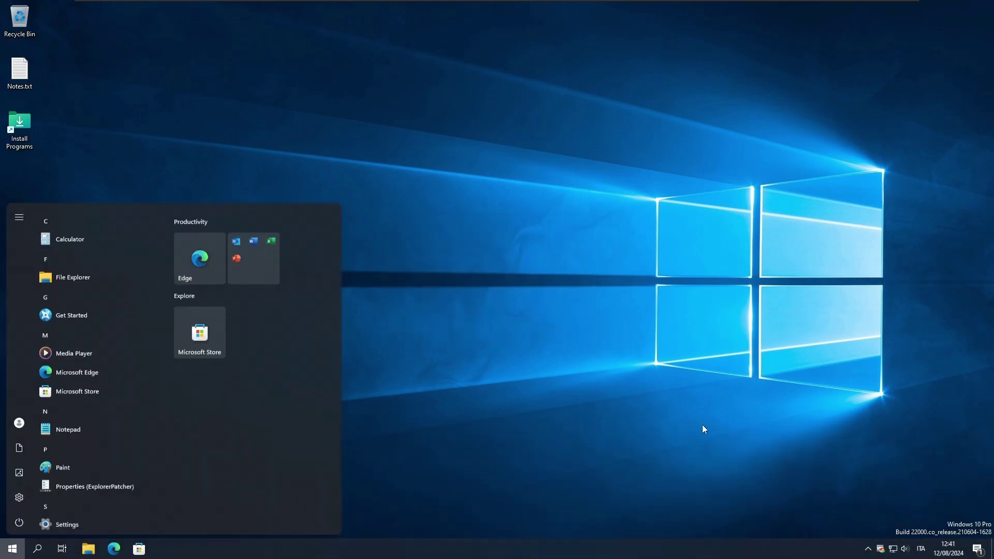
pyautogui.scroll(-3, 124, 417)
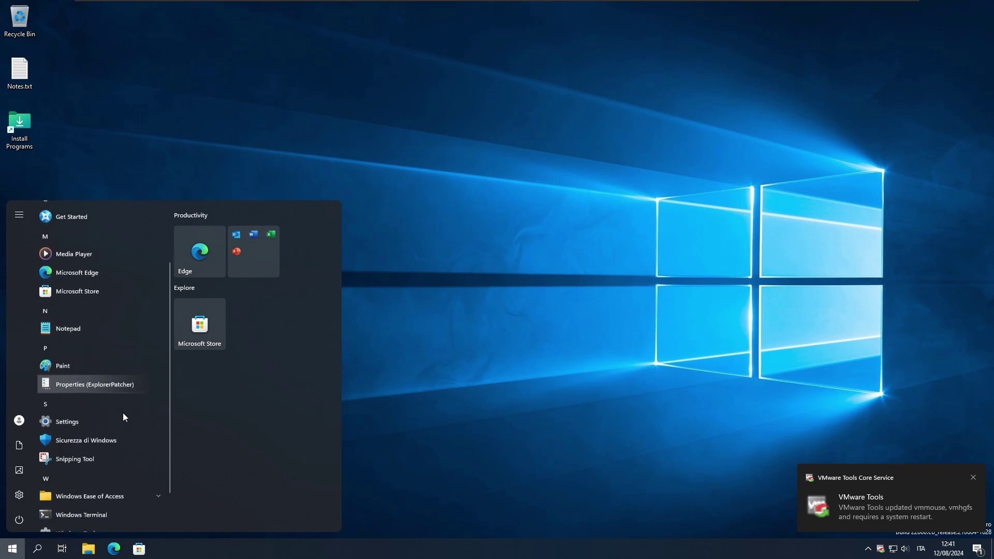
pyautogui.scroll(3, 124, 417)
pyautogui.click(71, 186)
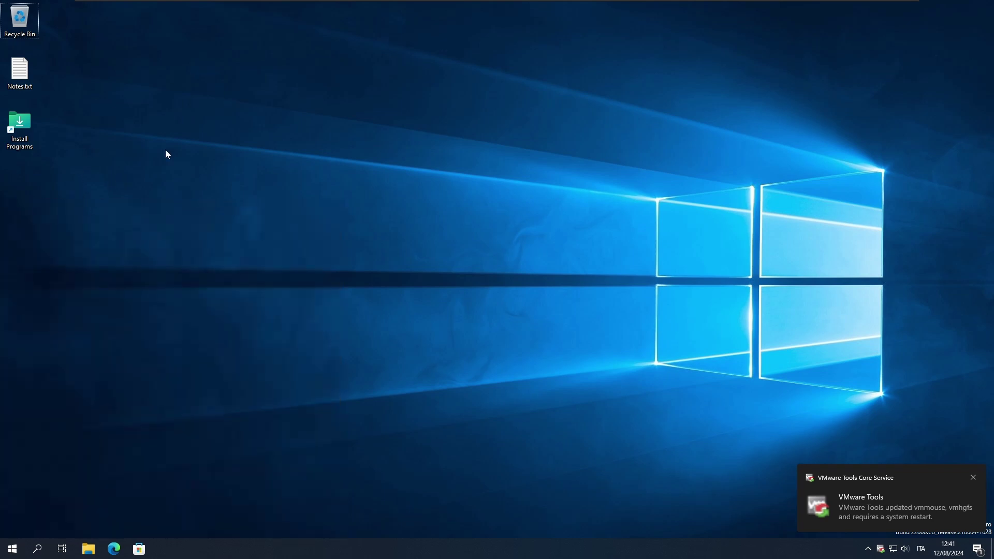
pyautogui.click(29, 125)
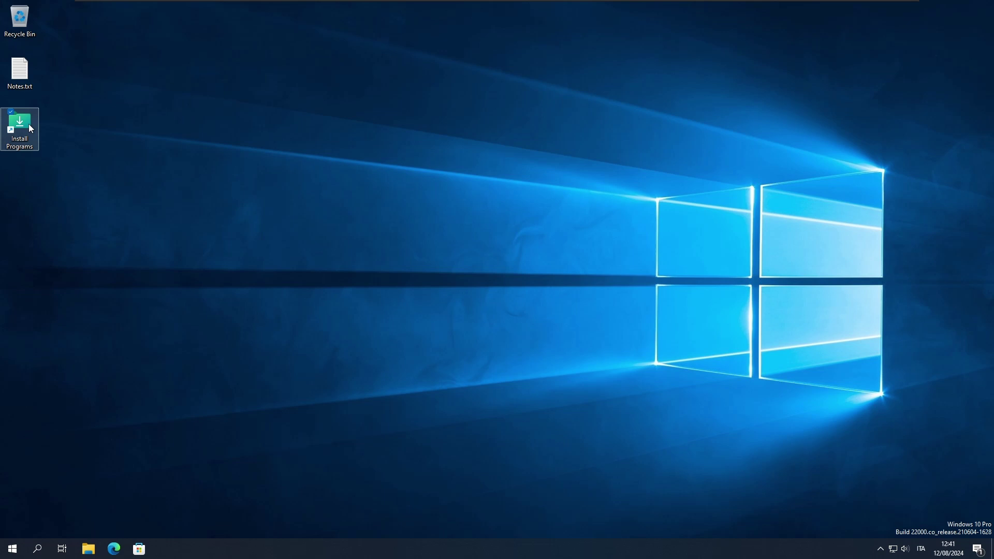
pyautogui.doubleClick(29, 125)
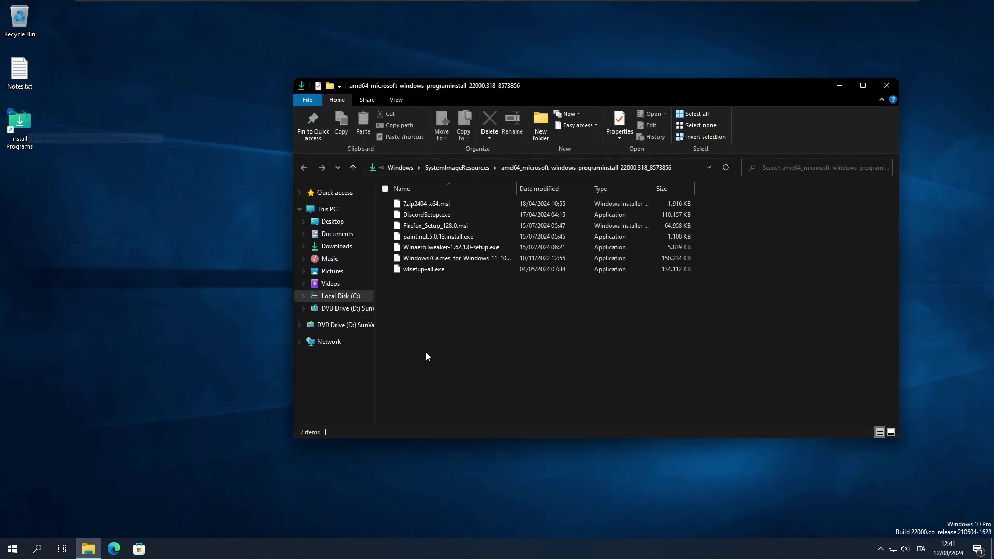
pyautogui.moveTo(428, 356); pyautogui.dragTo(452, 311)
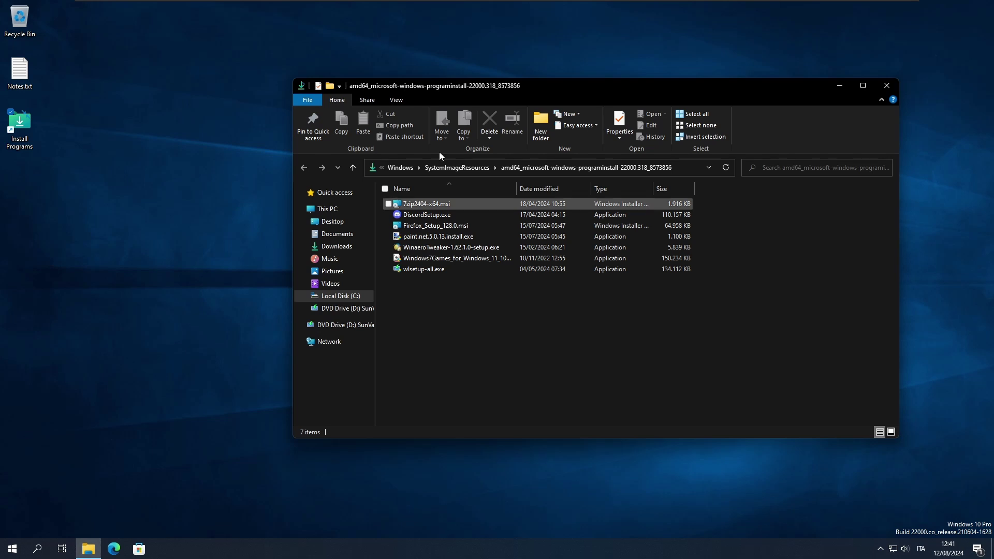
pyautogui.moveTo(502, 87); pyautogui.dragTo(427, 101)
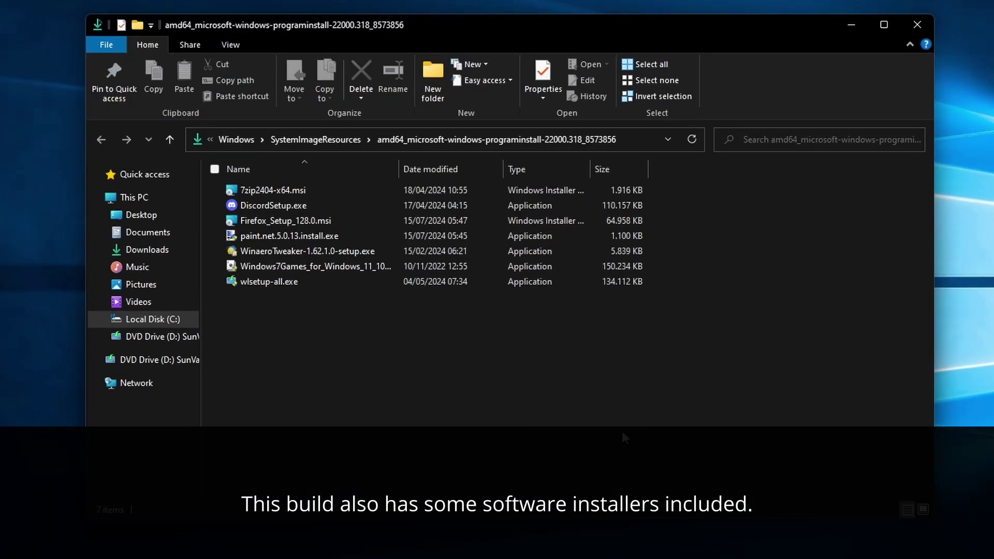
pyautogui.hotkey('alt', 'F4')
pyautogui.press('super+a')
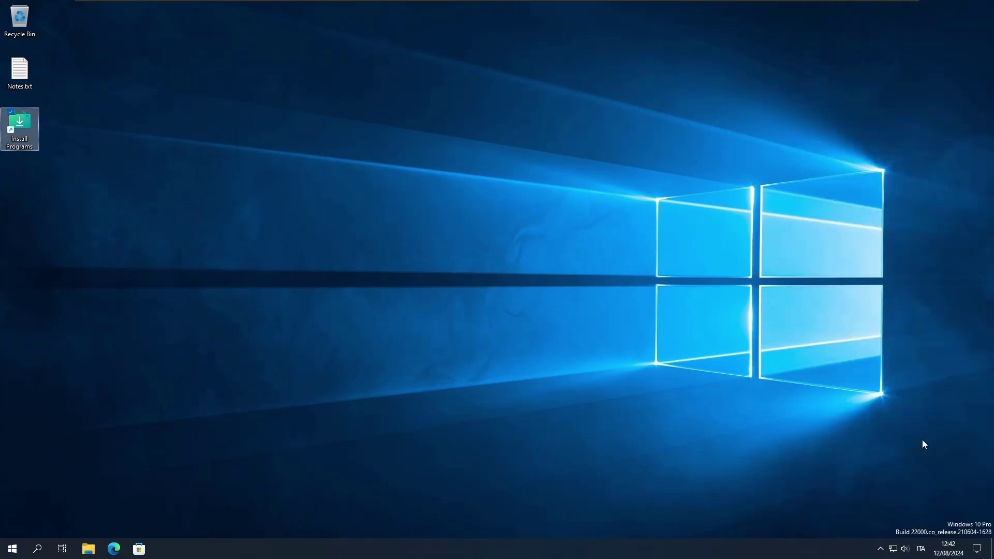
# Show the notifications panel, dismiss the Run prompt, and launch Settings with Win+I
pyautogui.press('super+a')
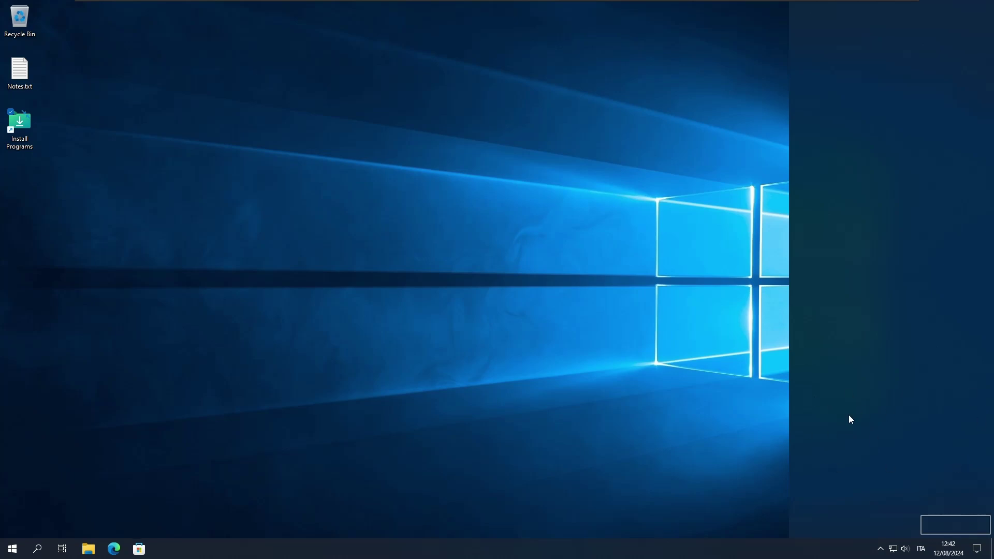
pyautogui.press('super+r')
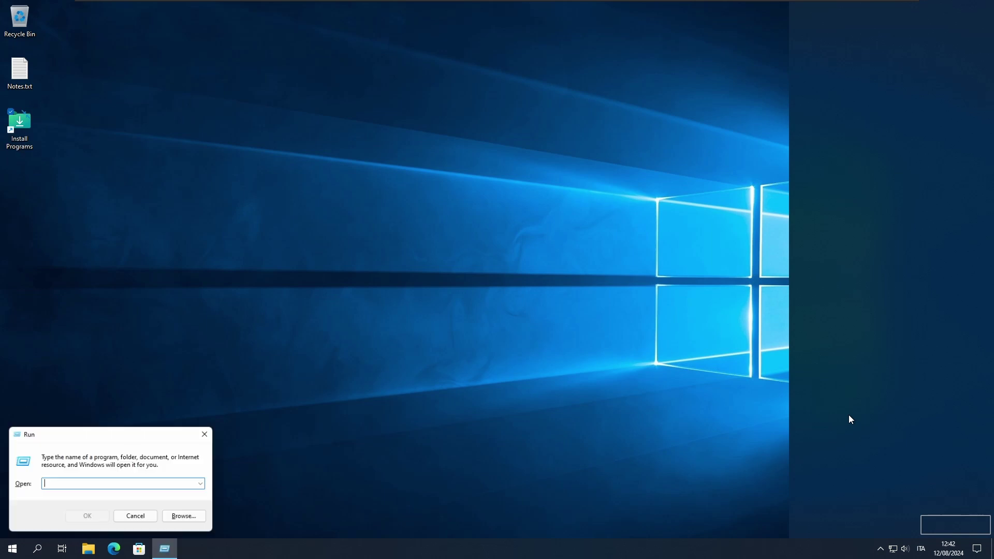
pyautogui.moveTo(161, 441); pyautogui.dragTo(956, 310)
pyautogui.press('Escape')
pyautogui.press('Escape')
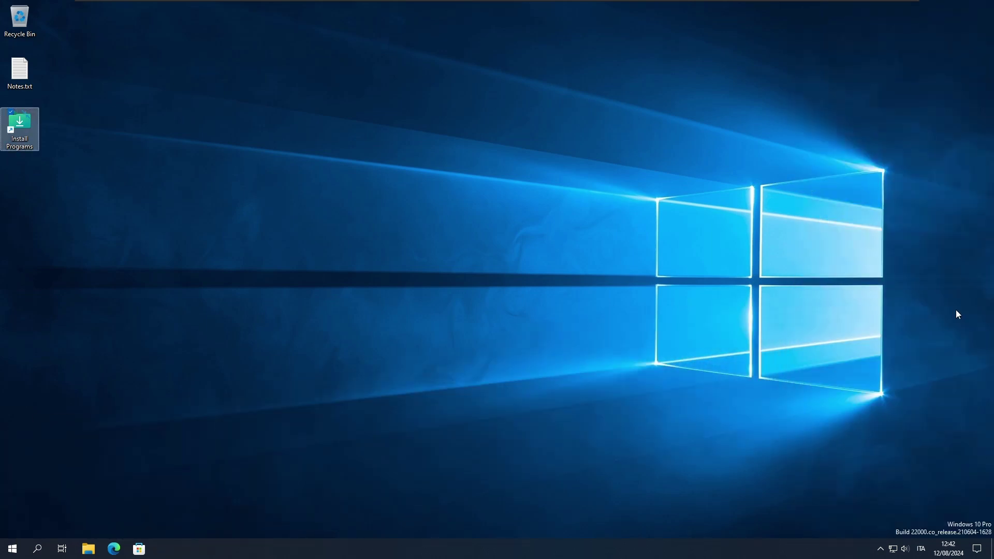
pyautogui.press('super+i')
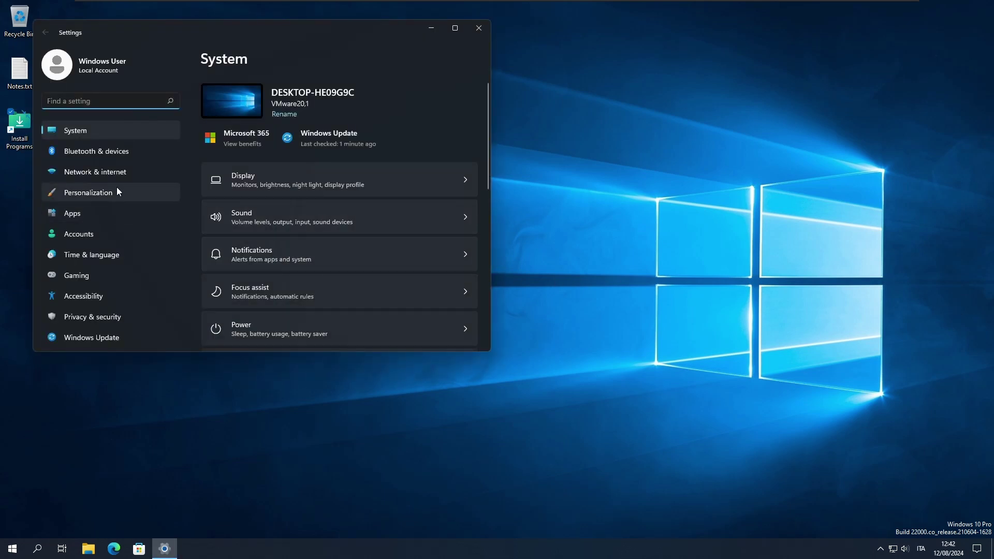
# Set the light-blue image as wallpaper in Personalization > Background and preview the desktop
pyautogui.click(143, 192)
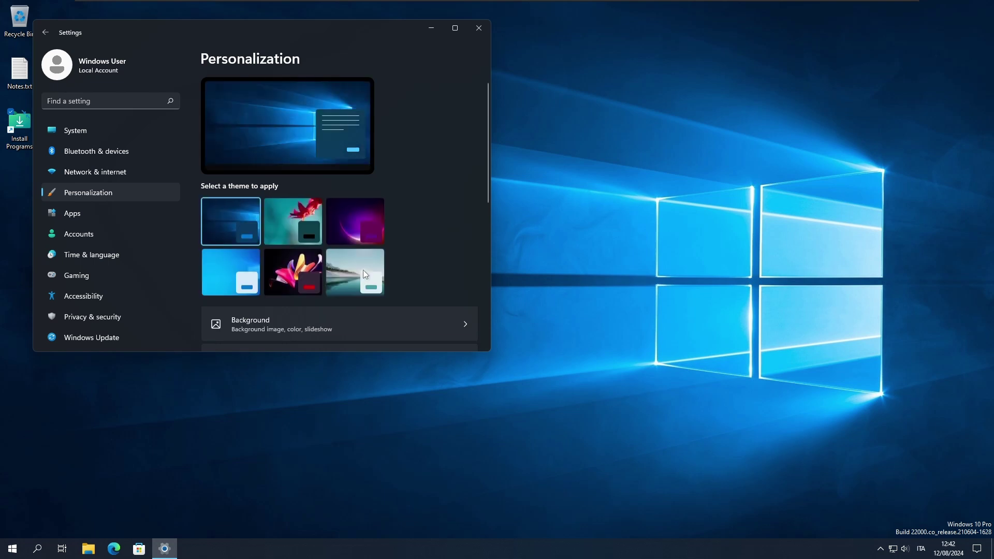
pyautogui.click(331, 311)
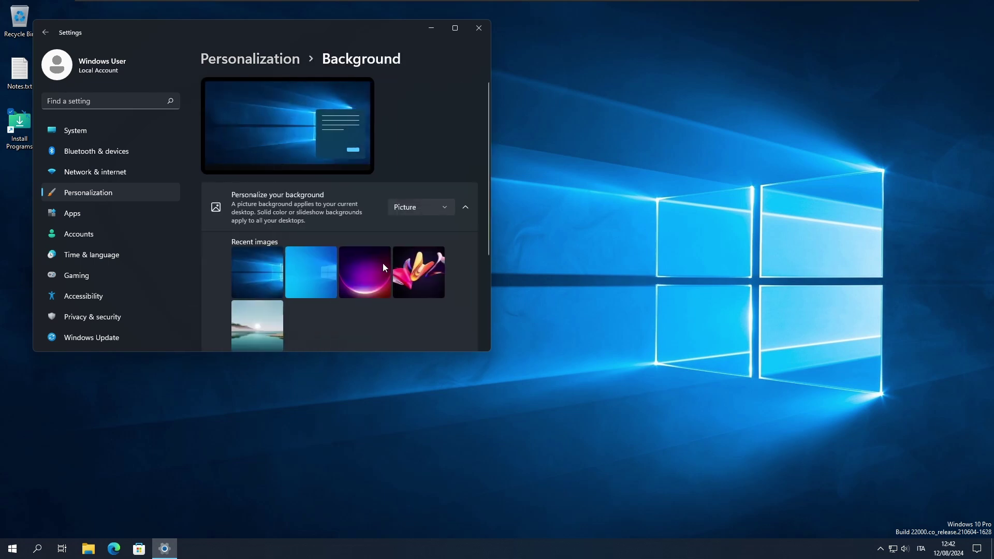
pyautogui.scroll(-1, 383, 263)
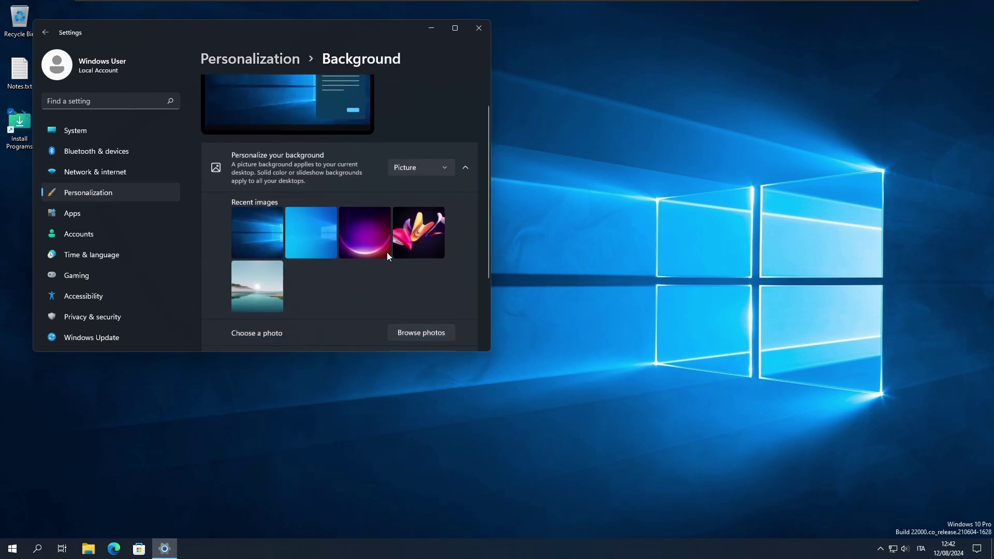
pyautogui.click(310, 233)
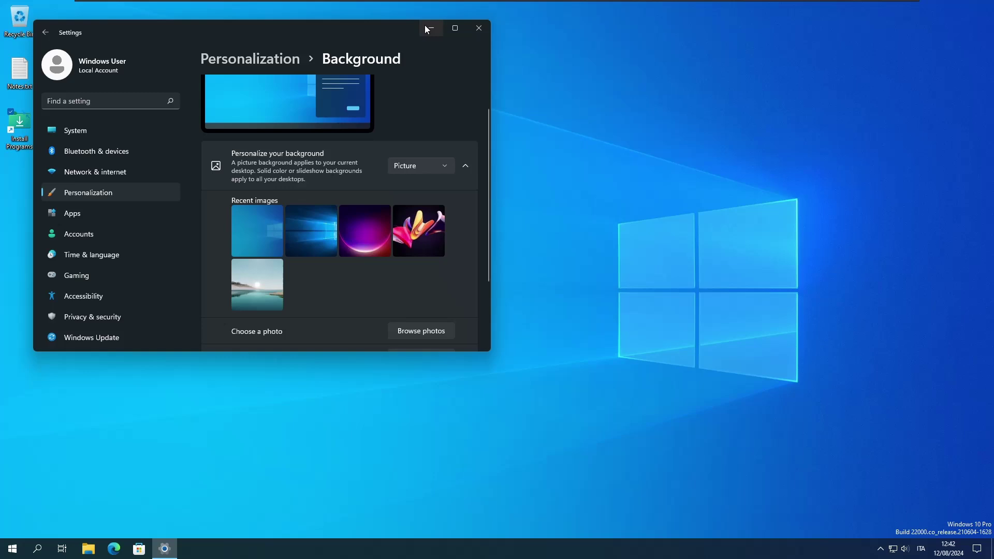
pyautogui.click(426, 27)
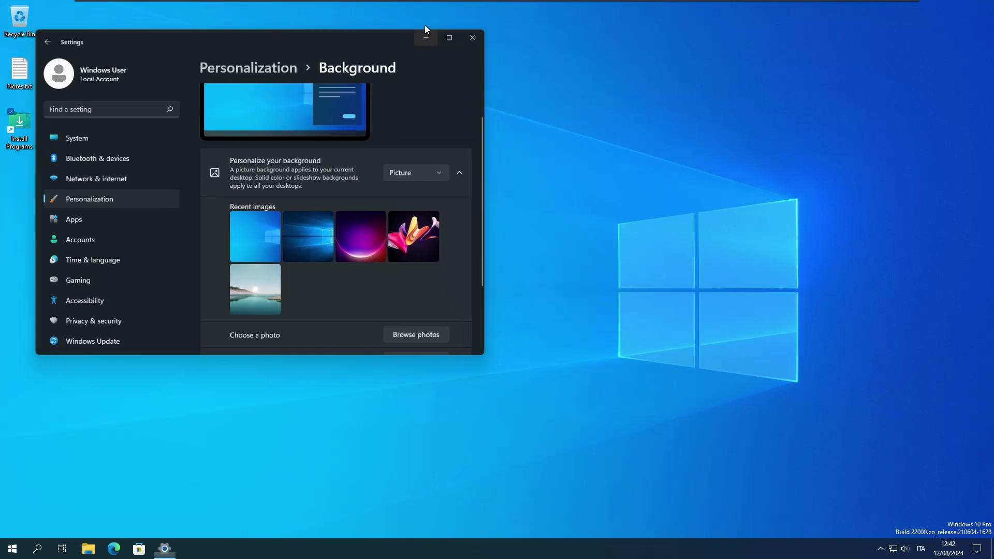
pyautogui.moveTo(426, 29); pyautogui.dragTo(869, 452)
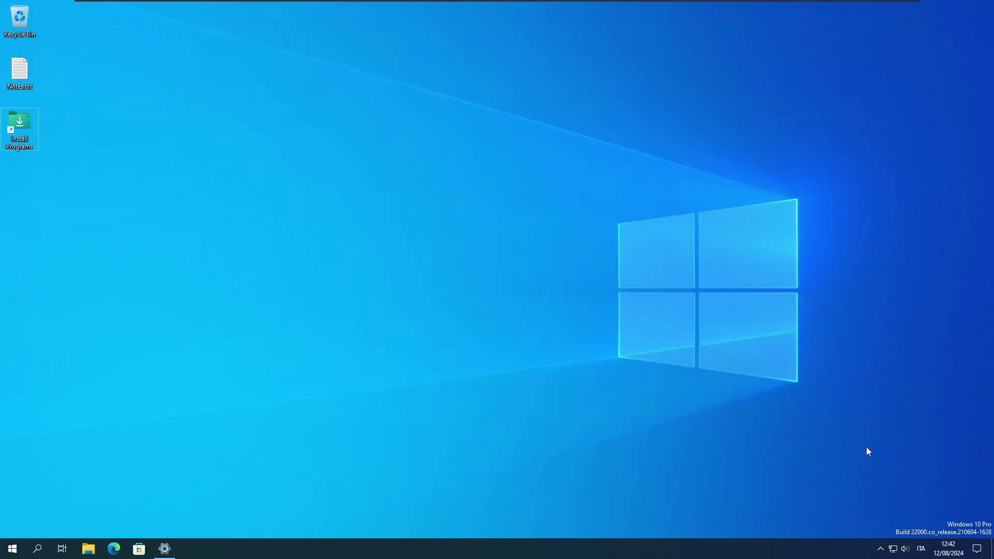
pyautogui.press('super')
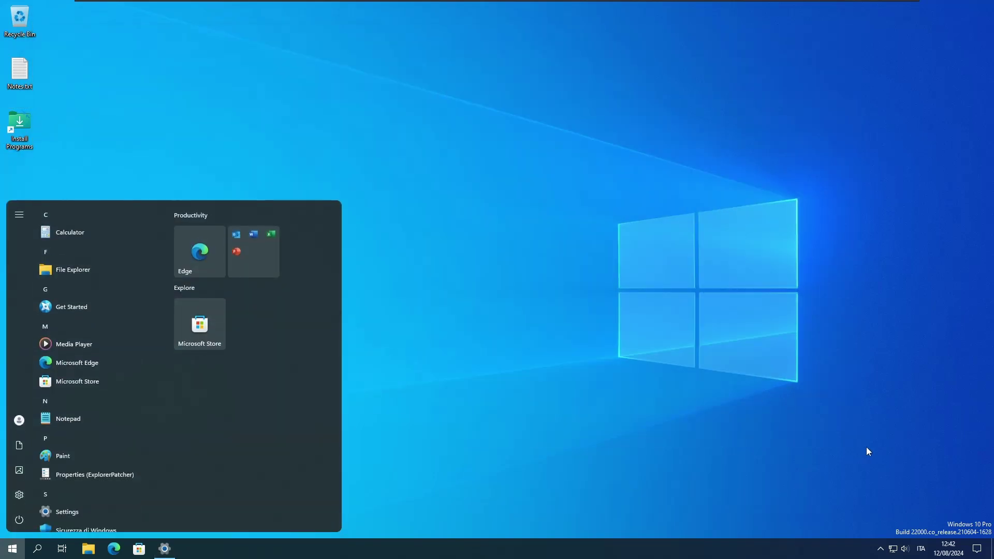
pyautogui.press('super')
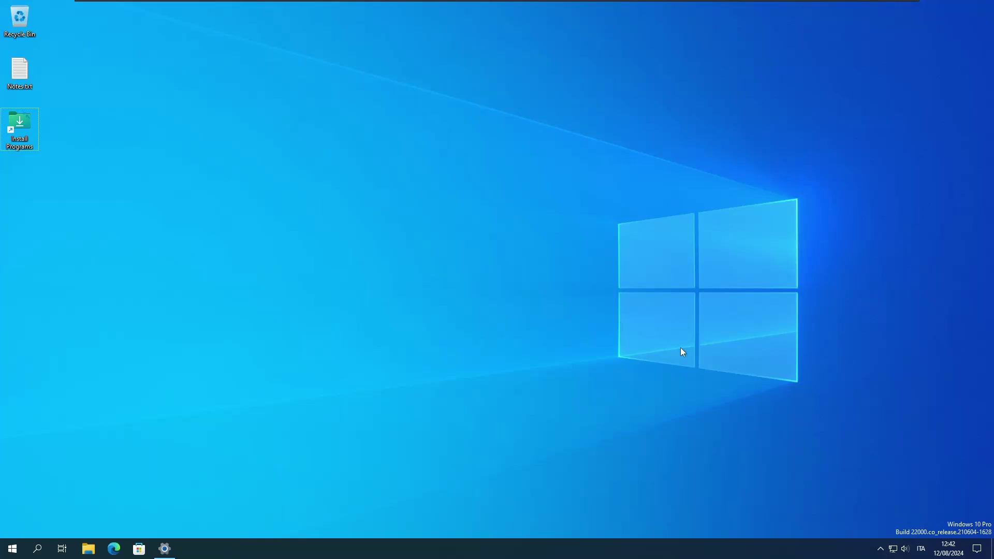
pyautogui.hotkey('alt', 'Tab')
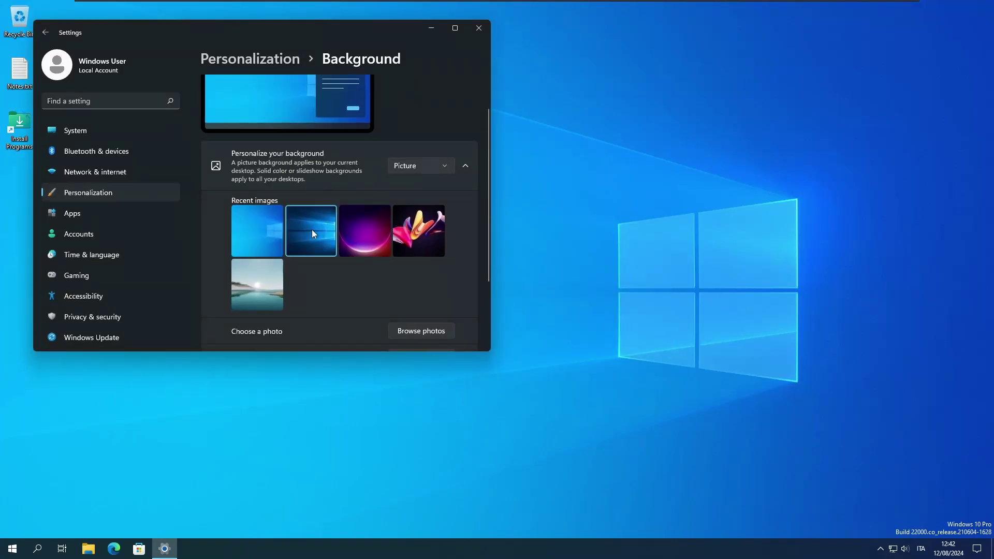
# Switch the wallpaper to the dark Windows 10 image, then the purple orb image
pyautogui.click(312, 233)
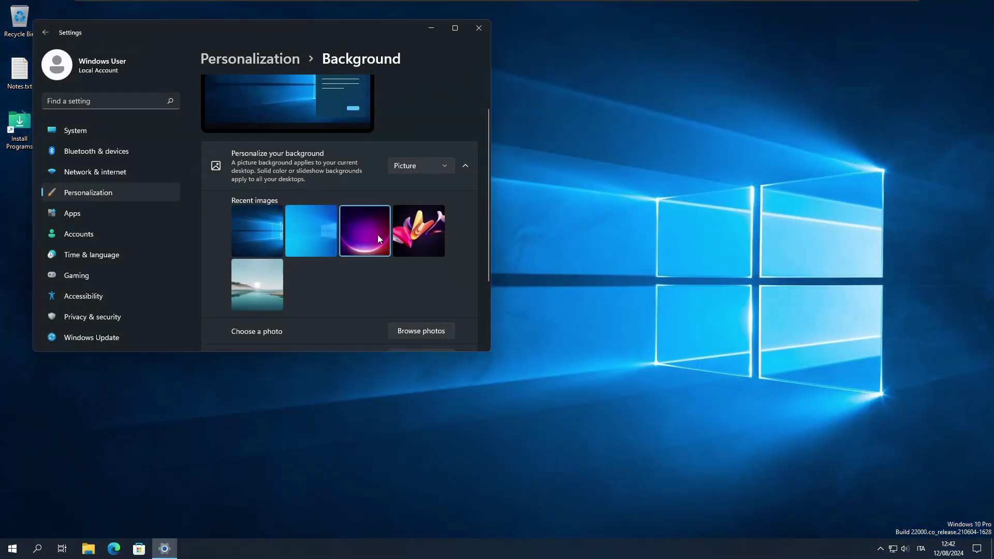
pyautogui.click(377, 236)
pyautogui.press('super+d')
pyautogui.press('super')
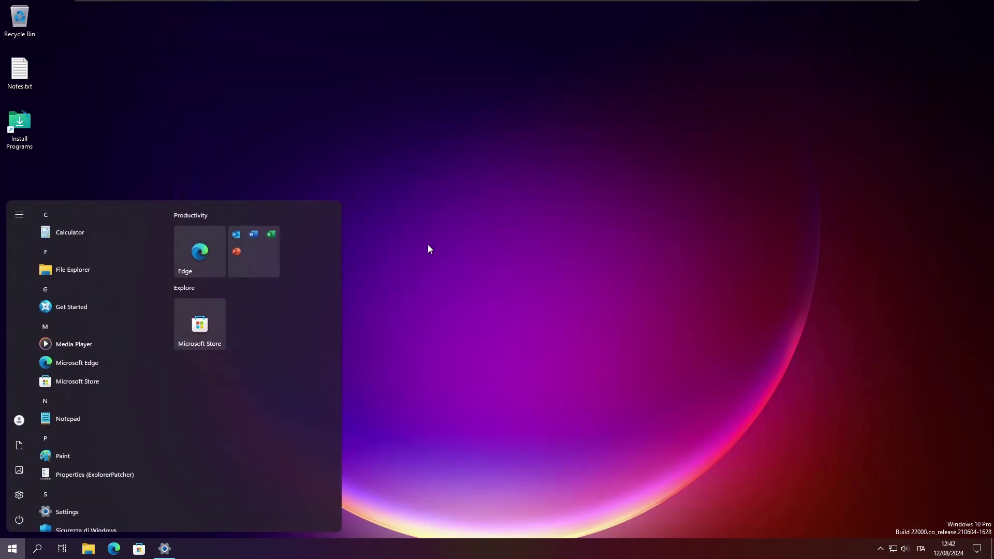
pyautogui.press('super')
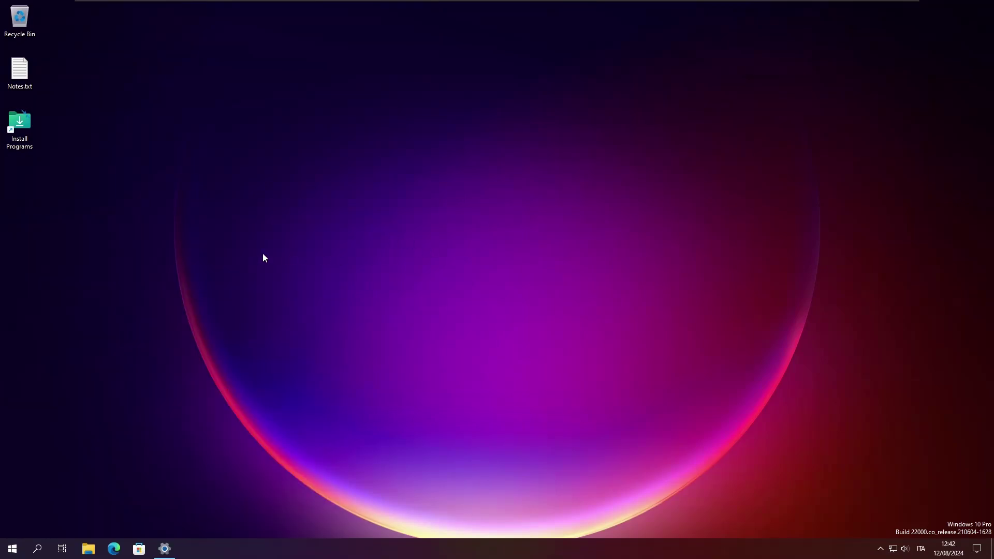
pyautogui.press('super')
# Check the ExplorerPatcher taskbar properties, then return to the Settings window
pyautogui.rightClick(251, 548)
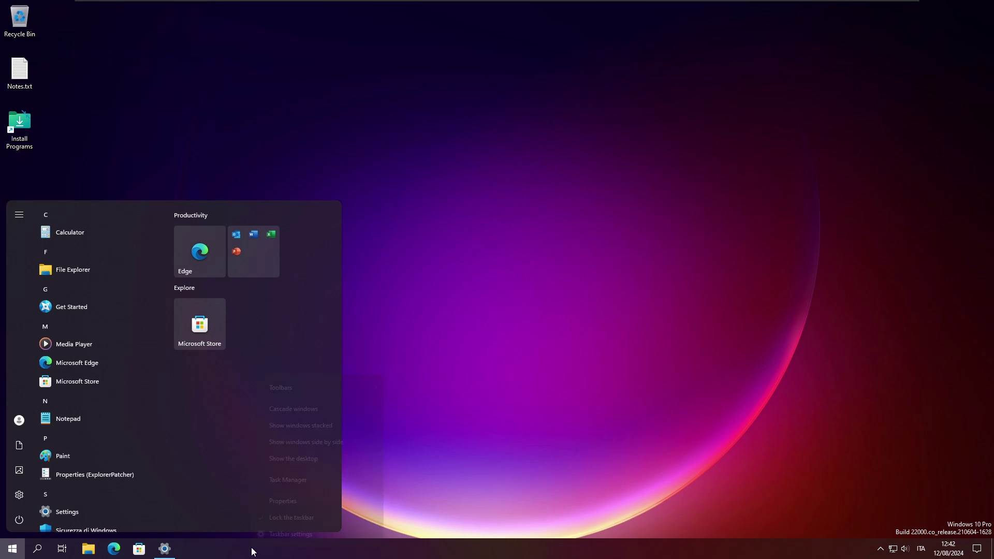
pyautogui.click(319, 502)
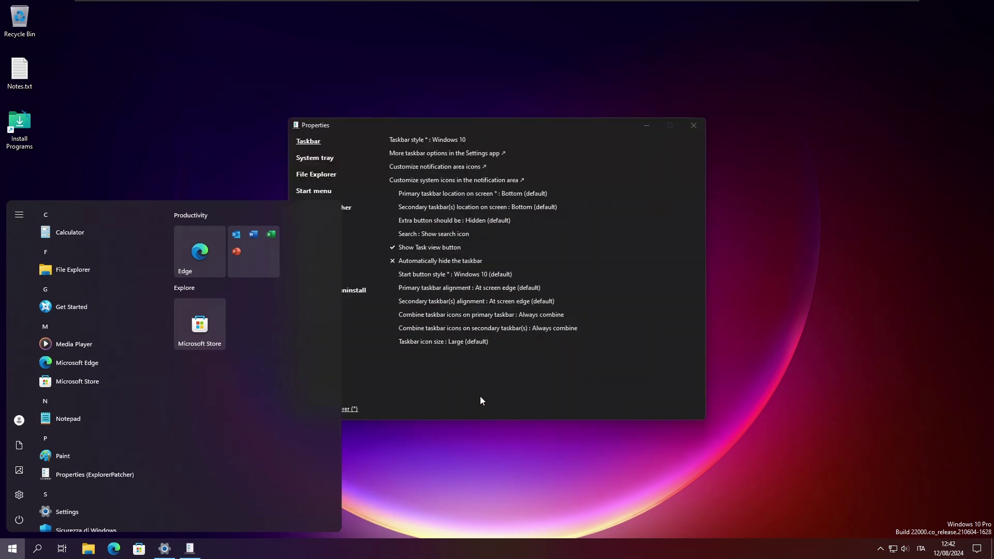
pyautogui.press('super')
pyautogui.press('super+d')
pyautogui.press('super+s')
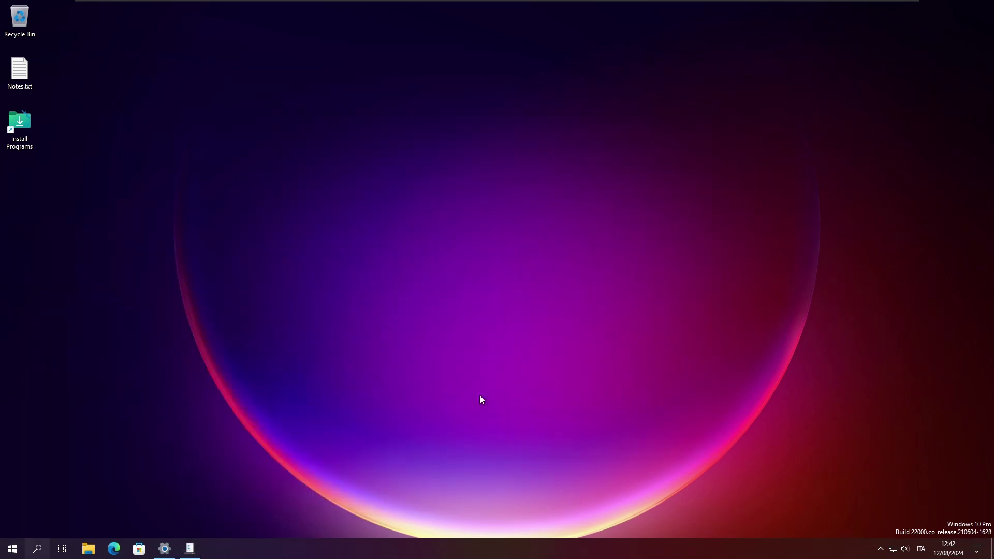
pyautogui.press('super')
pyautogui.hotkey('alt', 'Tab')
pyautogui.hotkey('alt', 'Tab')
pyautogui.hotkey('alt', 'Tab')
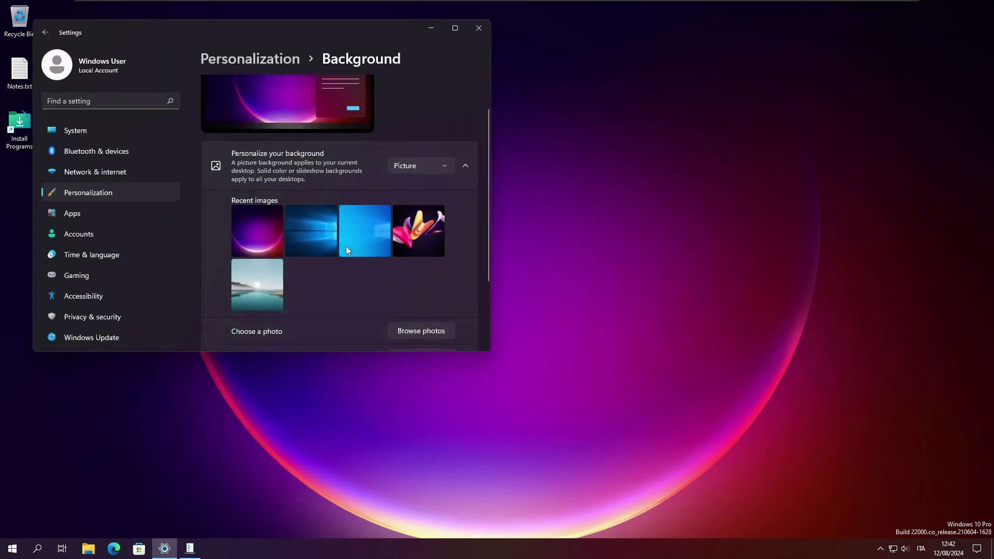
# Set the colourful ribbon image as wallpaper and preview it on the desktop
pyautogui.click(421, 233)
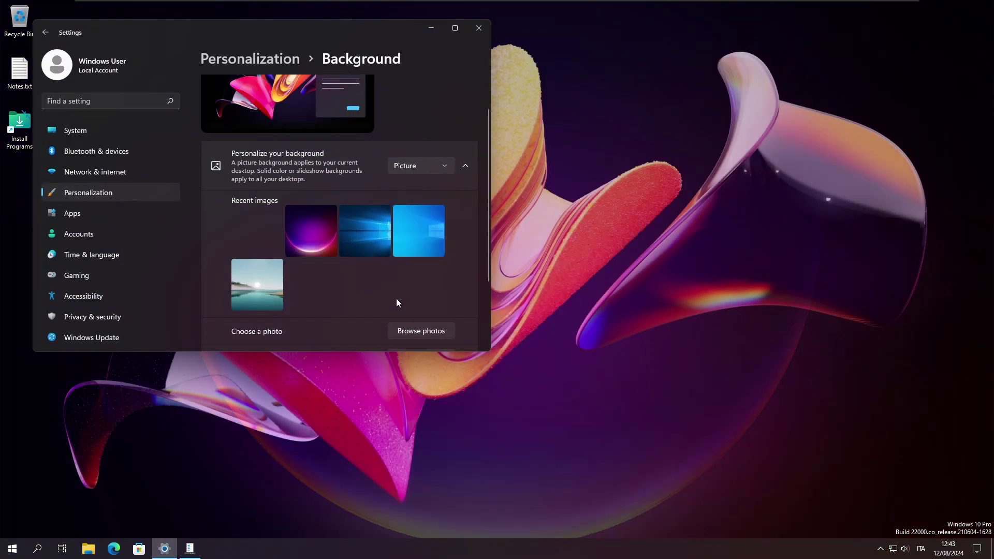
pyautogui.press('super+d')
pyautogui.press('super')
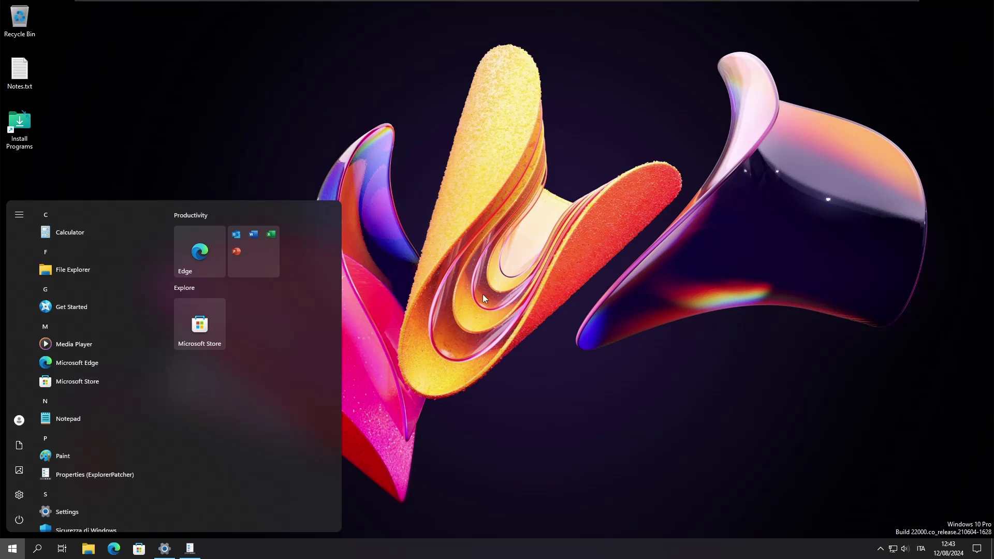
pyautogui.click(482, 294)
pyautogui.rightClick(233, 255)
pyautogui.hotkey('alt', 'Tab')
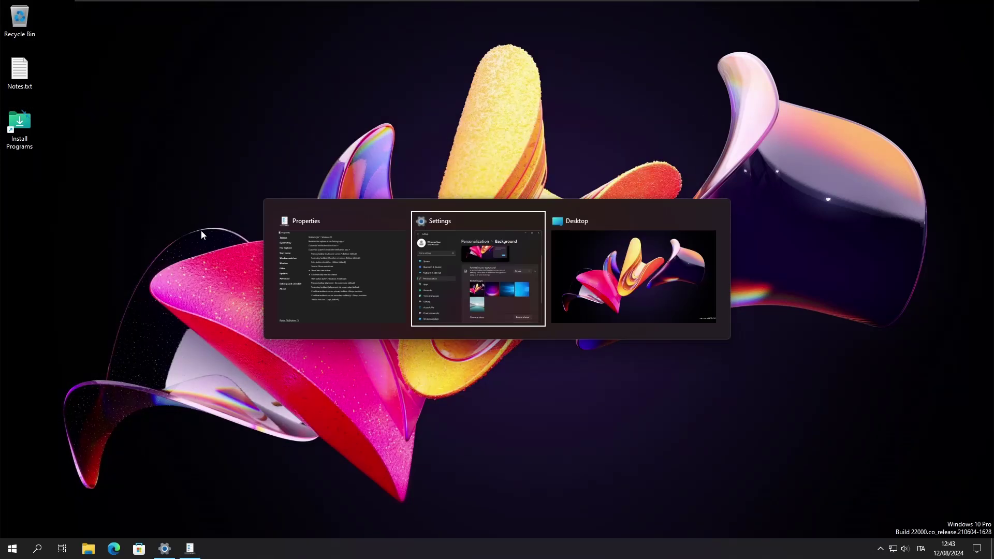
pyautogui.click(458, 272)
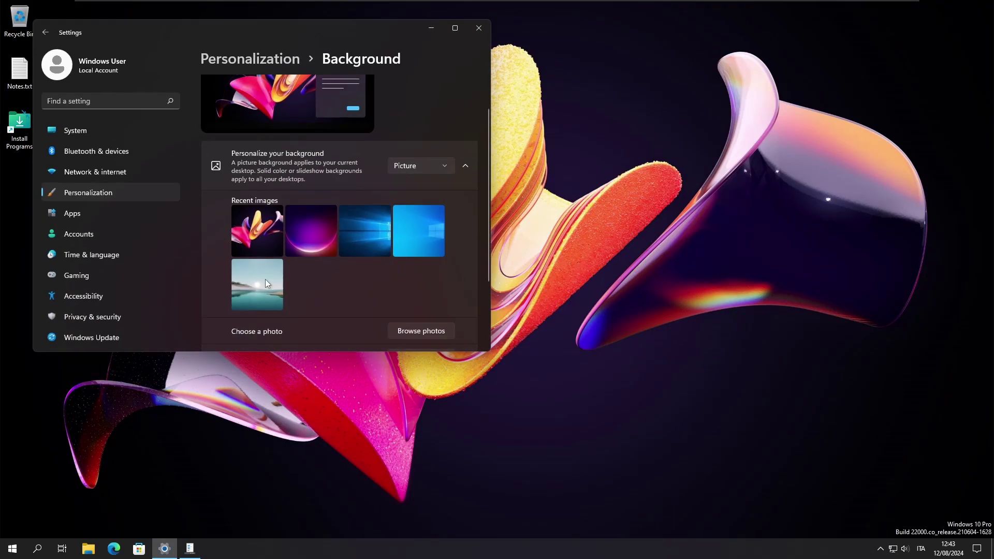
# Try the lake, flower and purple bloom wallpapers, settling on the dark Windows 10 image
pyautogui.click(265, 279)
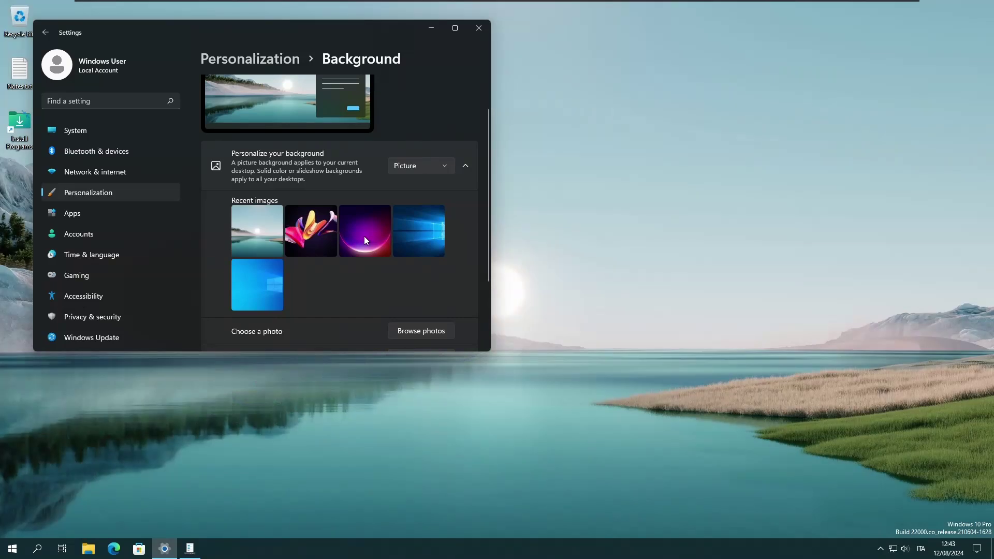
pyautogui.press('super')
pyautogui.hotkey('alt', 'Tab')
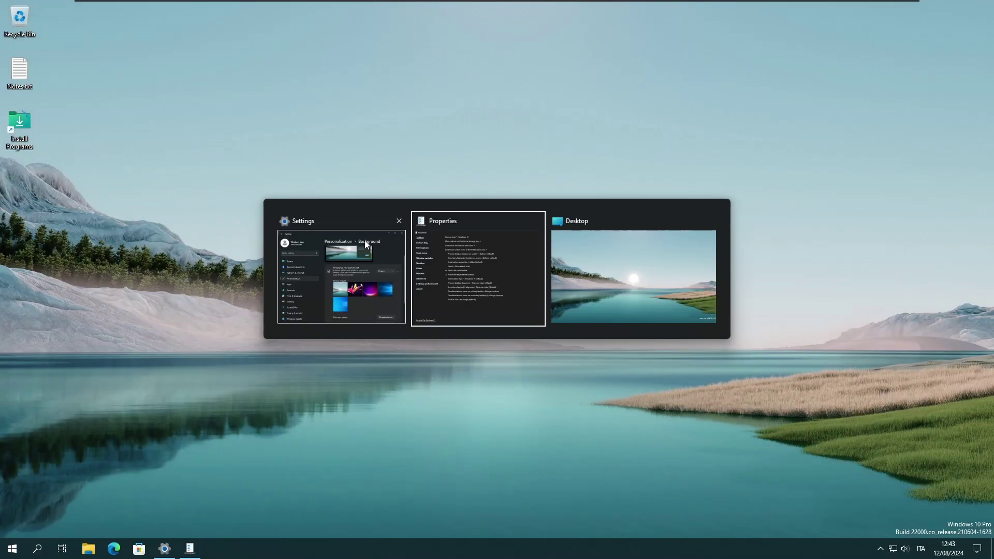
pyautogui.click(364, 240)
pyautogui.click(304, 228)
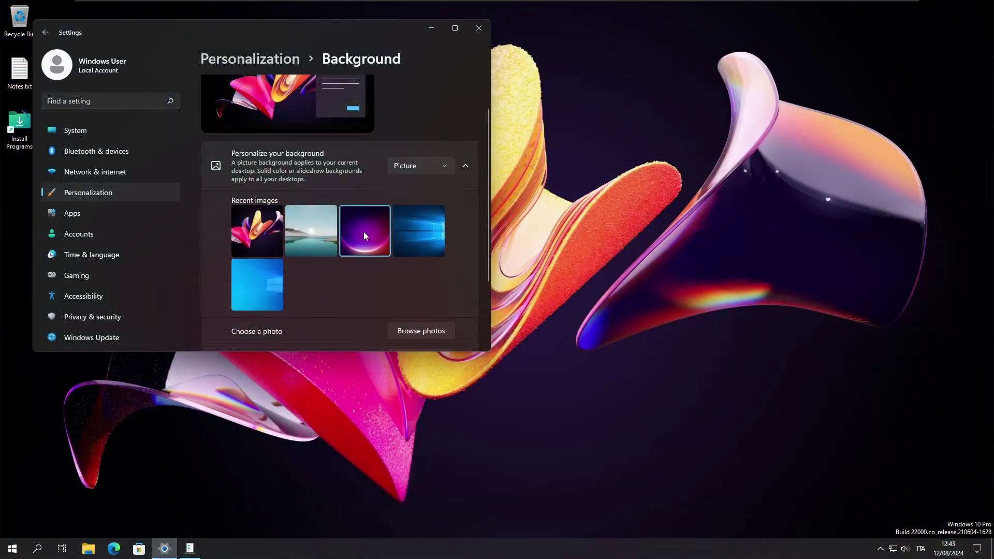
pyautogui.click(363, 232)
pyautogui.click(428, 238)
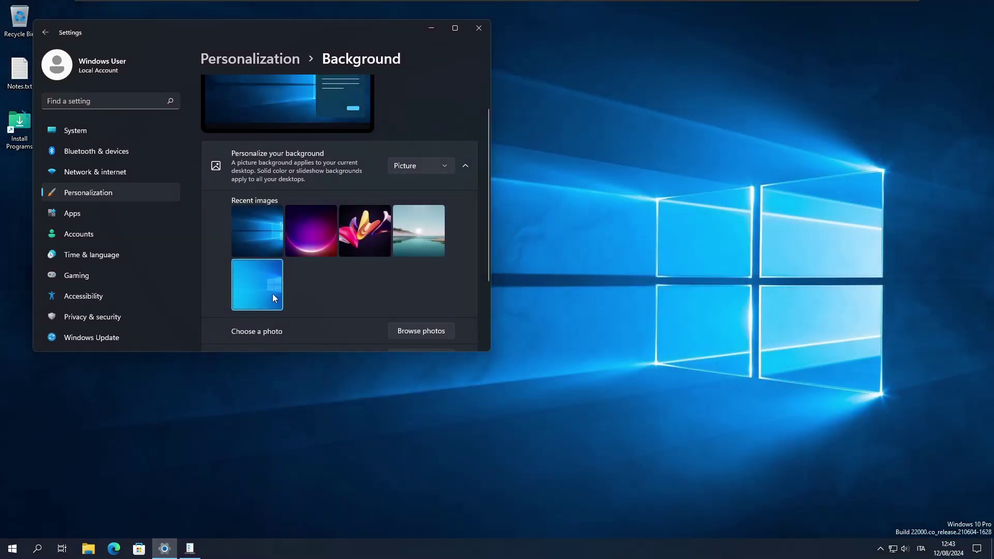
pyautogui.click(272, 294)
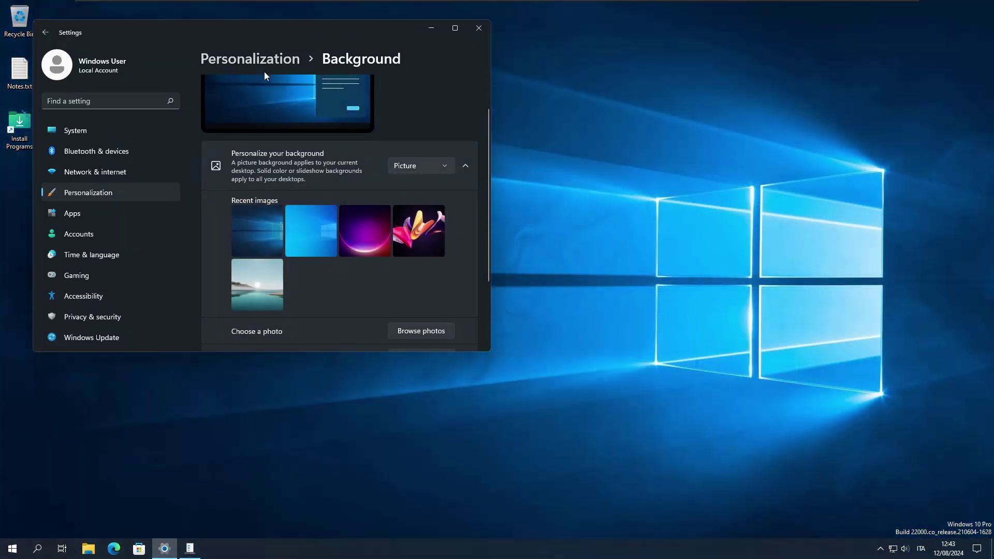
pyautogui.click(259, 54)
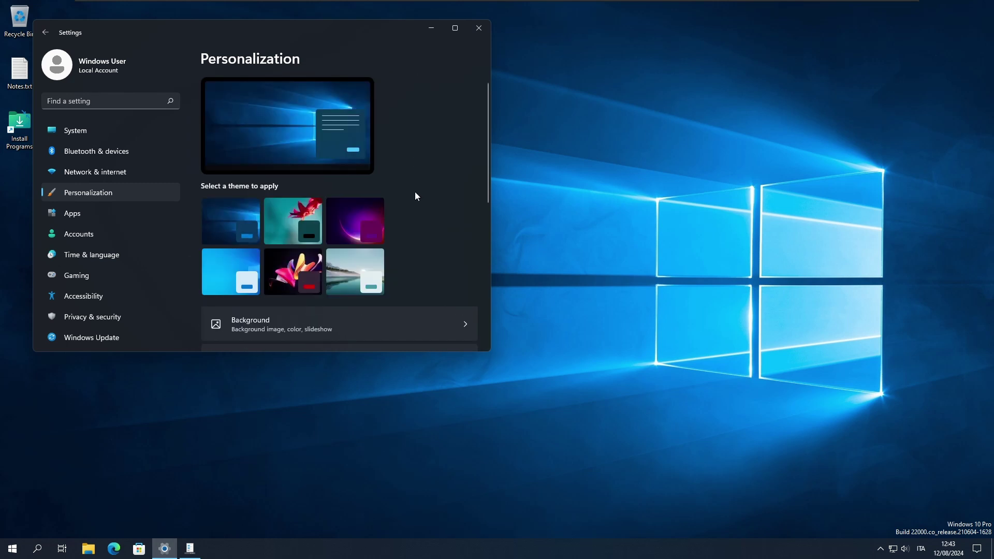
# Apply the Windows (light) theme and preview the Start menu
pyautogui.scroll(-2, 414, 191)
pyautogui.click(272, 325)
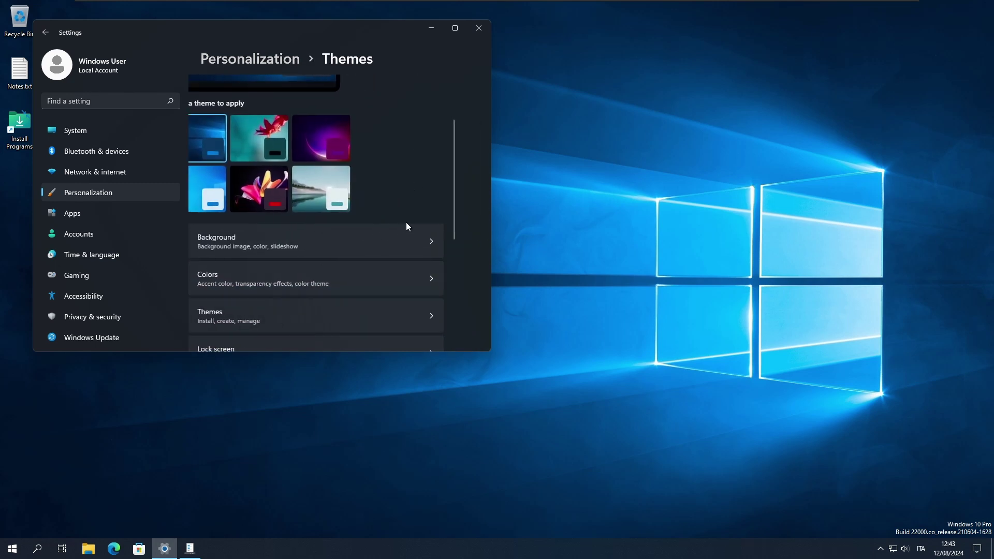
pyautogui.scroll(-3, 388, 196)
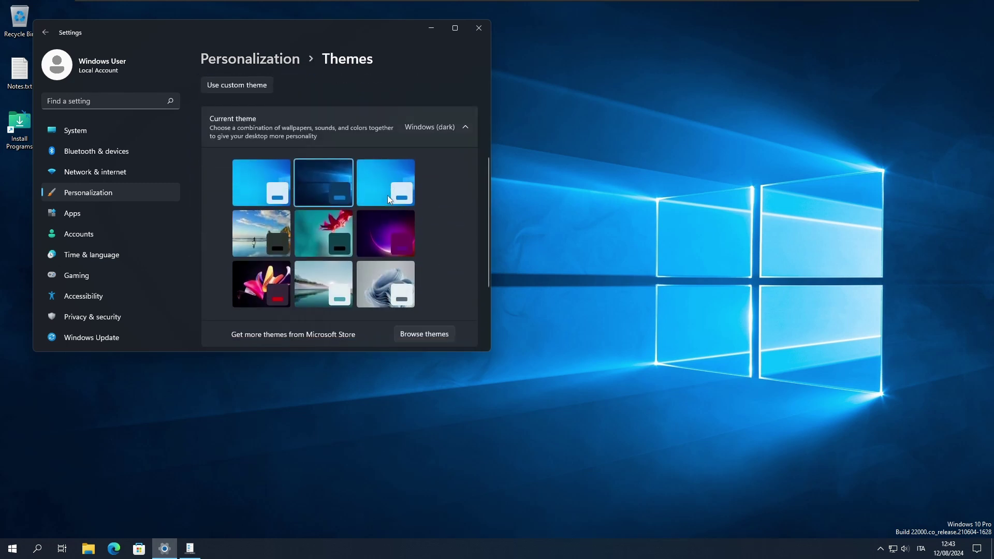
pyautogui.click(384, 196)
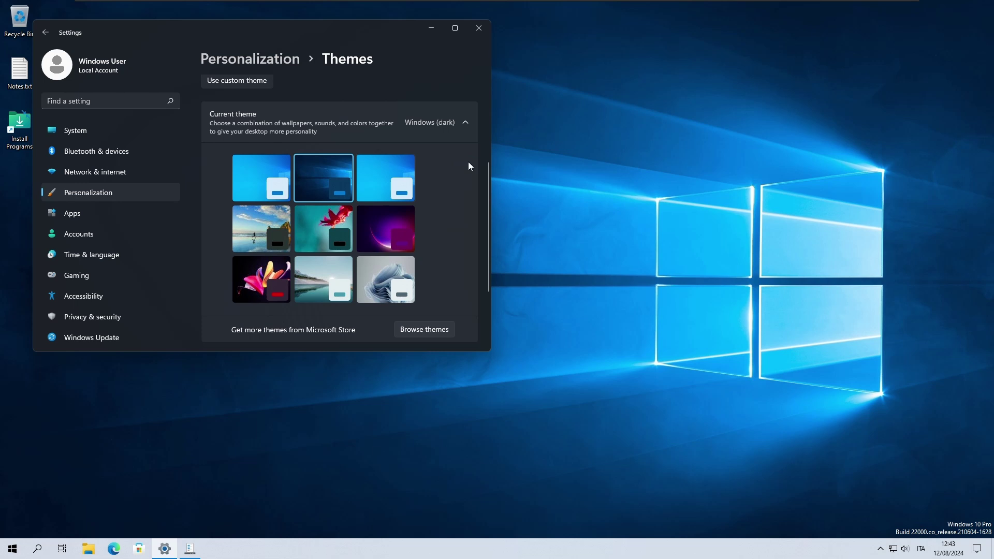
pyautogui.press('super+d')
pyautogui.press('super')
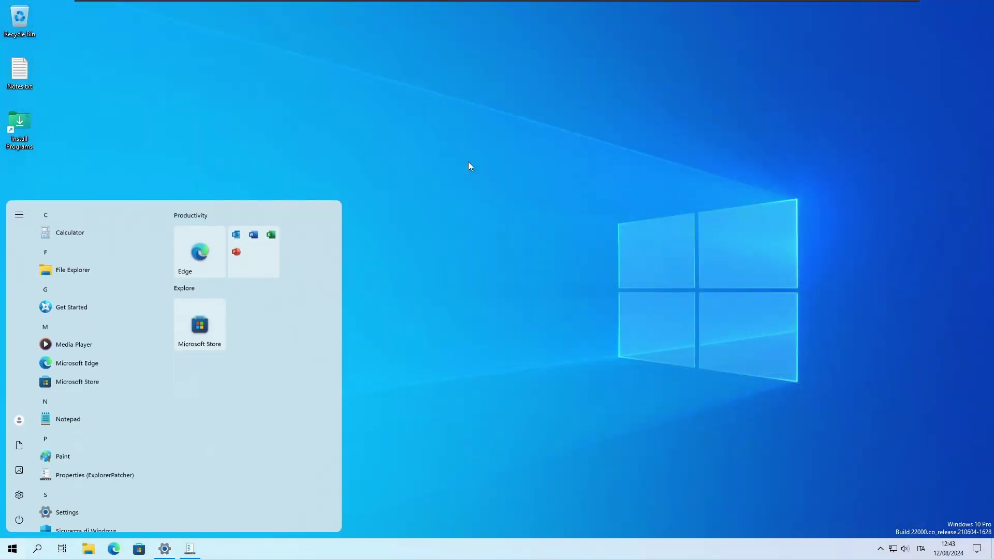
pyautogui.hotkey('alt', 'Tab')
pyautogui.hotkey('alt', 'Tab')
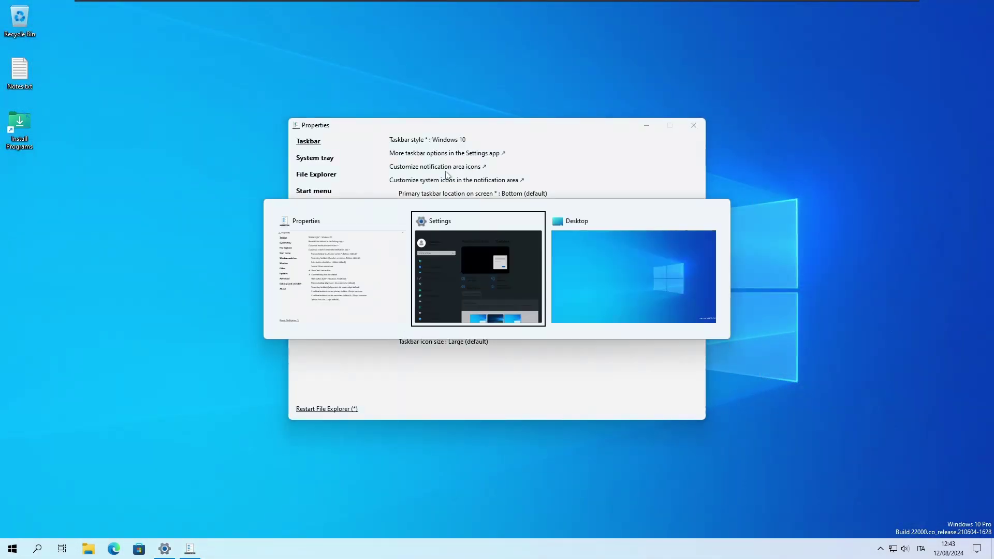
# Apply Windows (dark), then reset the wallpaper from light-blue to the dark Windows 10 image
pyautogui.scroll(-3, 363, 233)
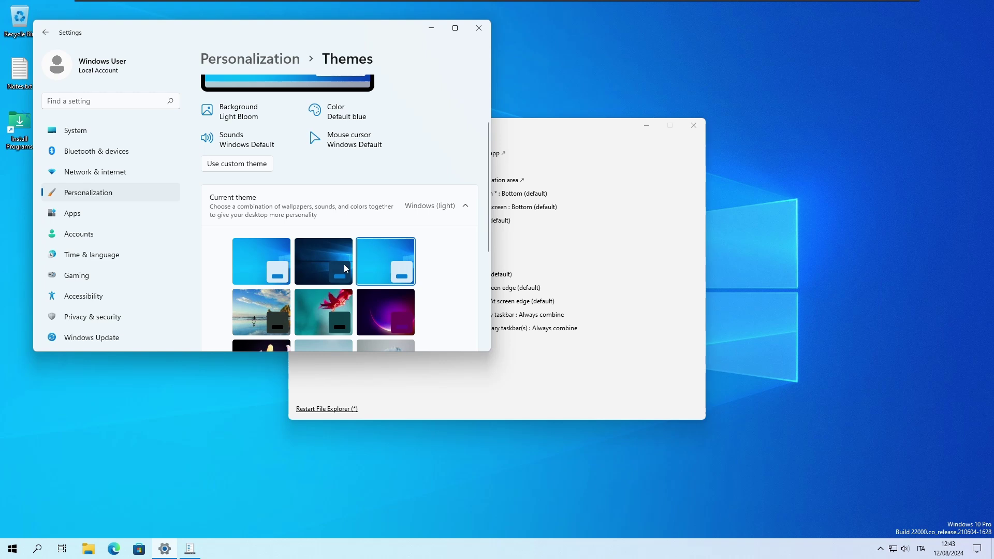
pyautogui.click(325, 264)
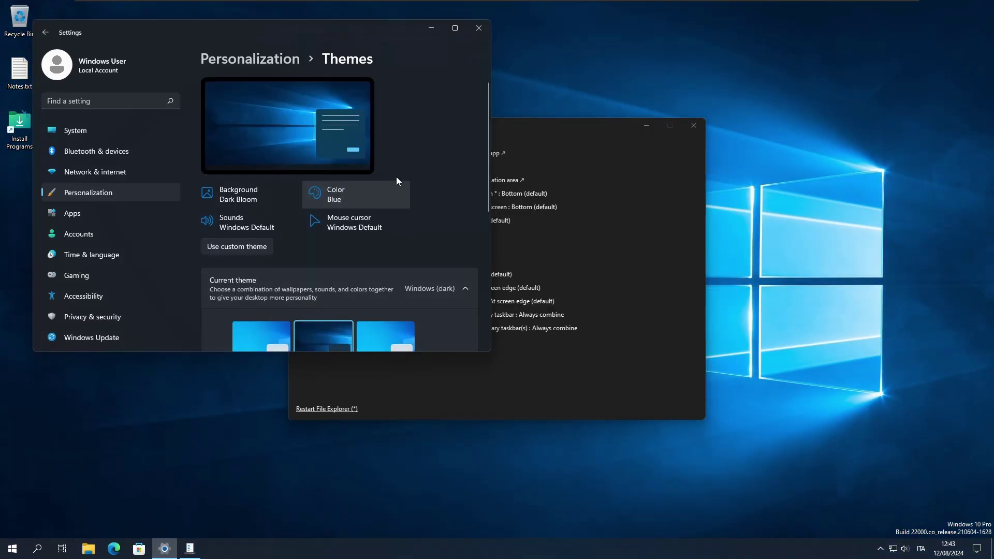
pyautogui.click(265, 61)
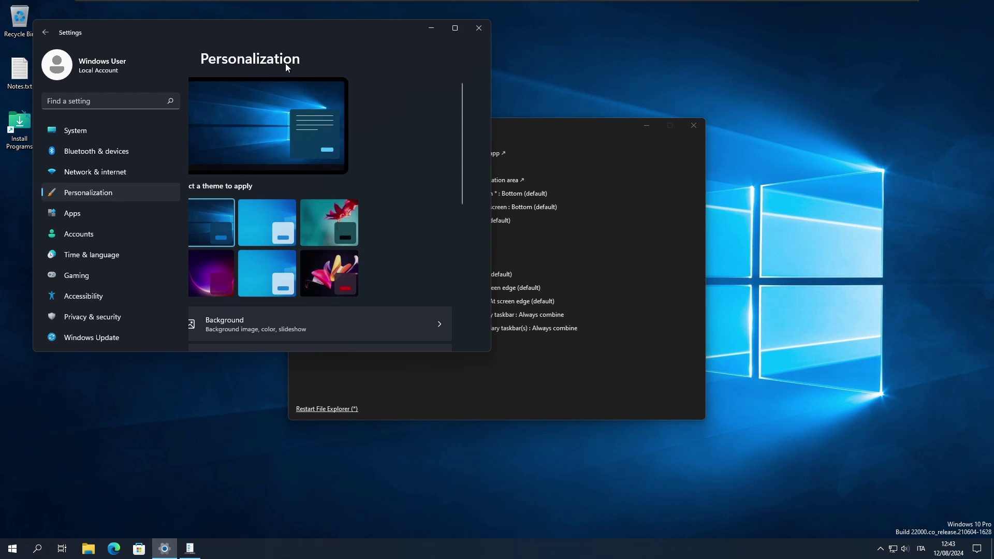
pyautogui.click(332, 322)
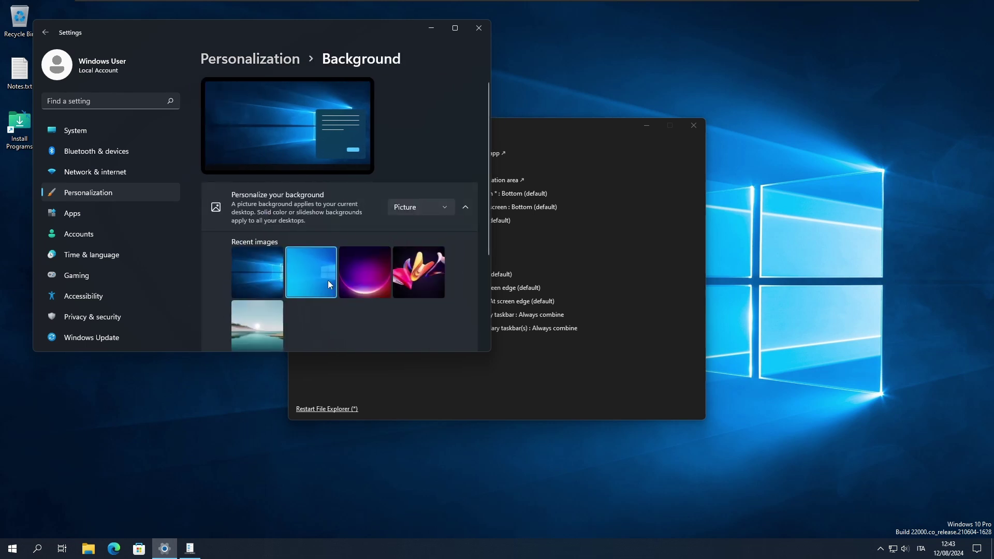
pyautogui.click(328, 281)
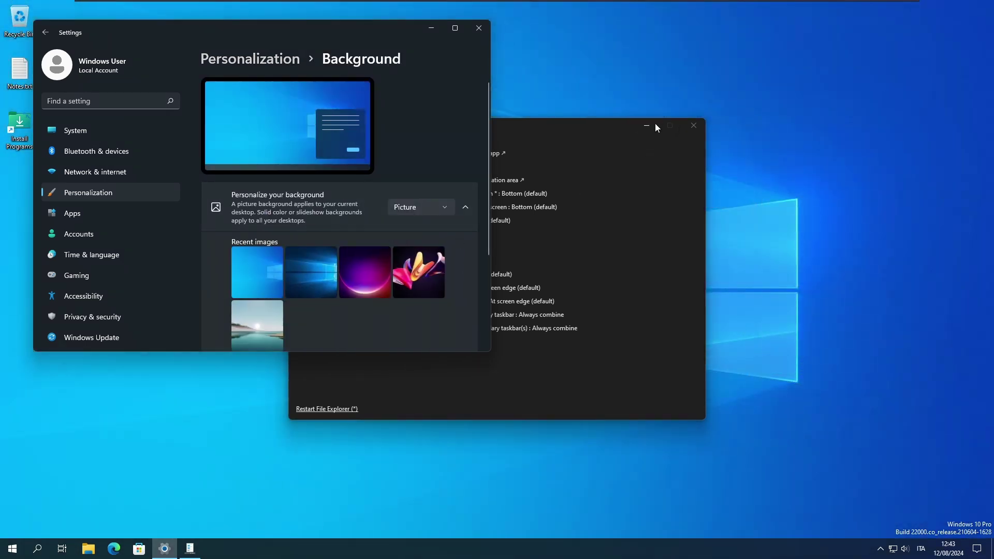
pyautogui.click(652, 124)
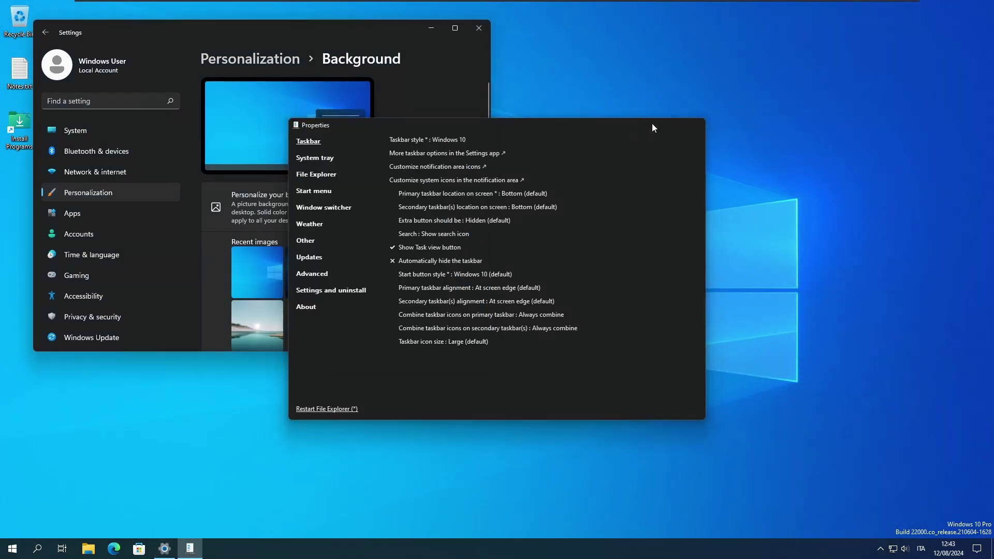
pyautogui.click(335, 254)
pyautogui.click(311, 270)
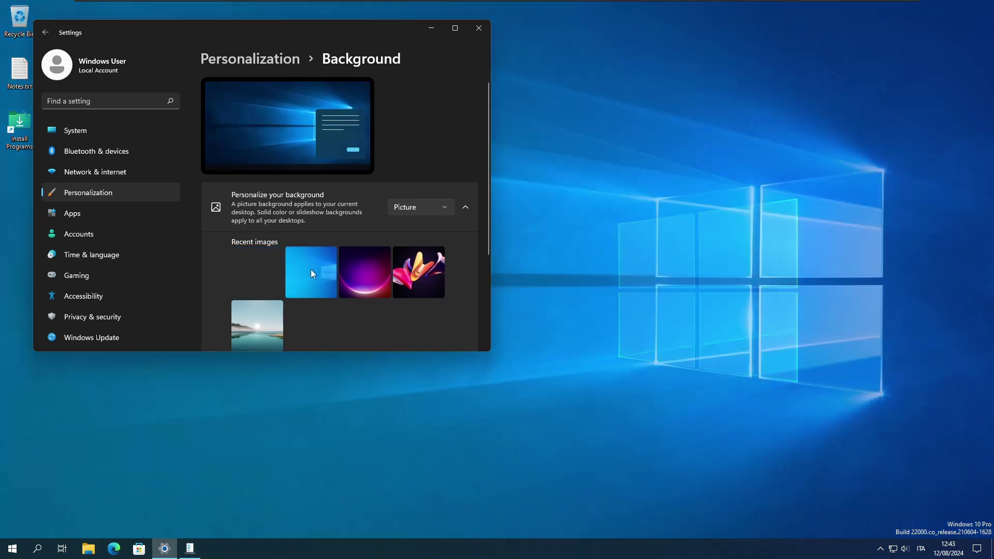
pyautogui.click(263, 63)
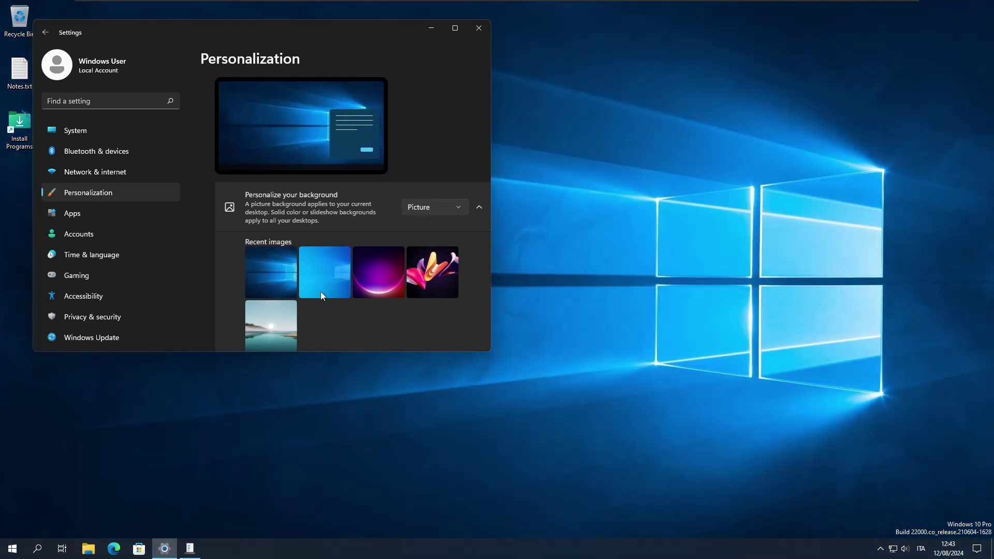
# Apply the Flowers theme and check its look in Start, Run and File Explorer
pyautogui.scroll(-3, 306, 265)
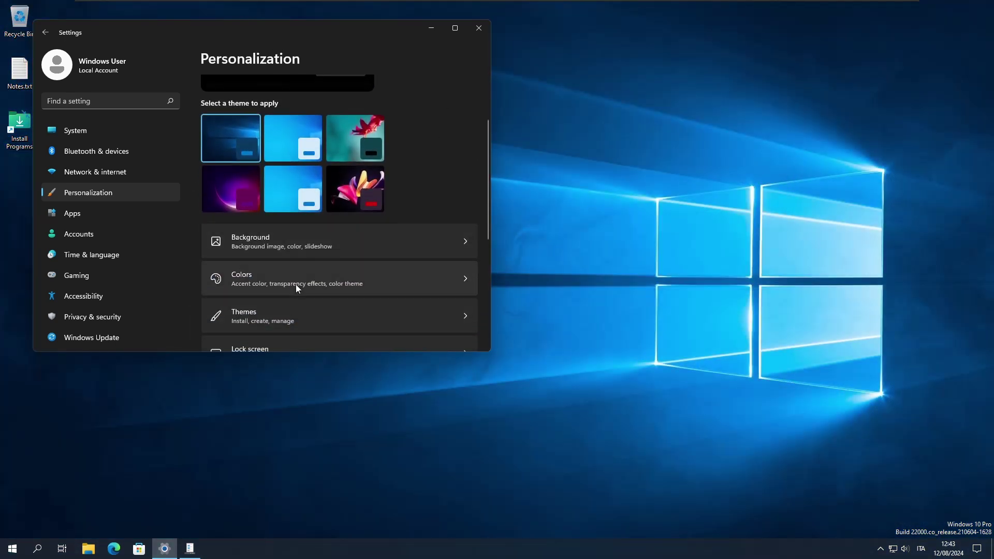
pyautogui.click(290, 308)
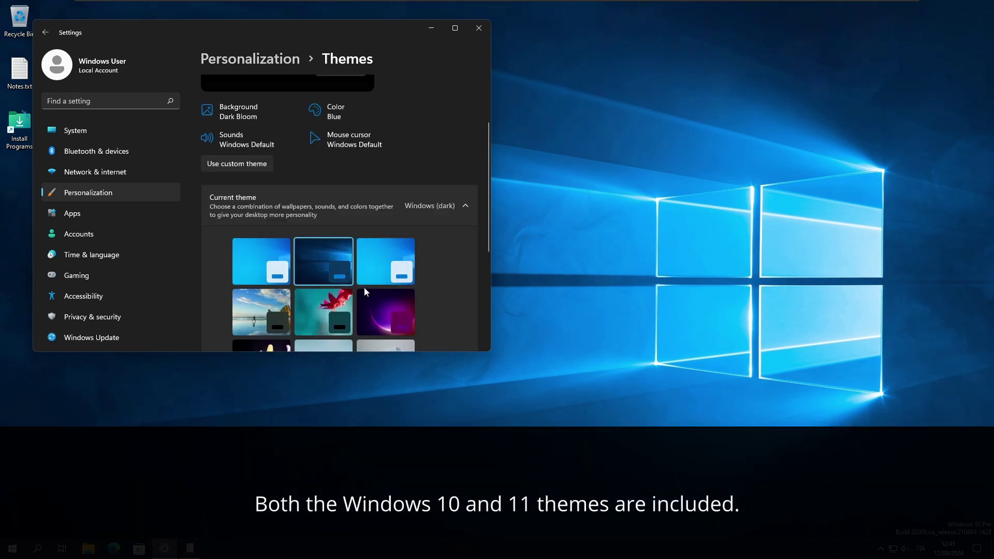
pyautogui.click(324, 312)
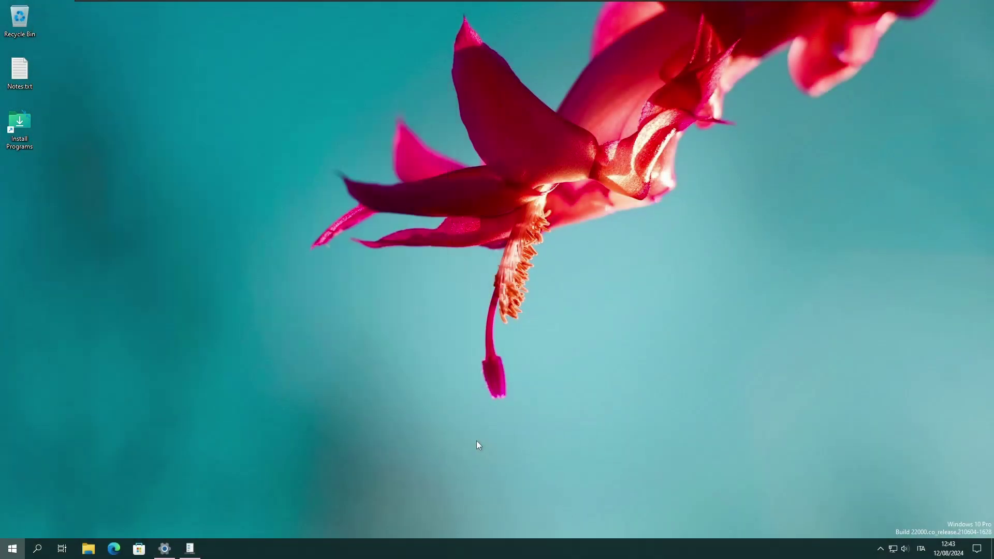
pyautogui.press('super')
pyautogui.press('super+r')
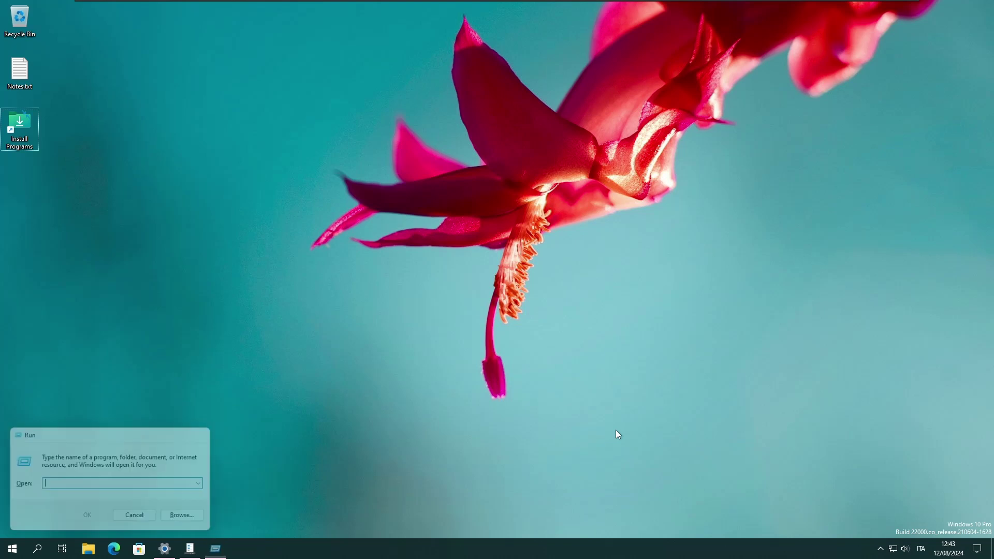
pyautogui.press('super+e')
pyautogui.hotkey('alt', 'F4')
# Return to the Themes page and close the Settings window
pyautogui.press('super')
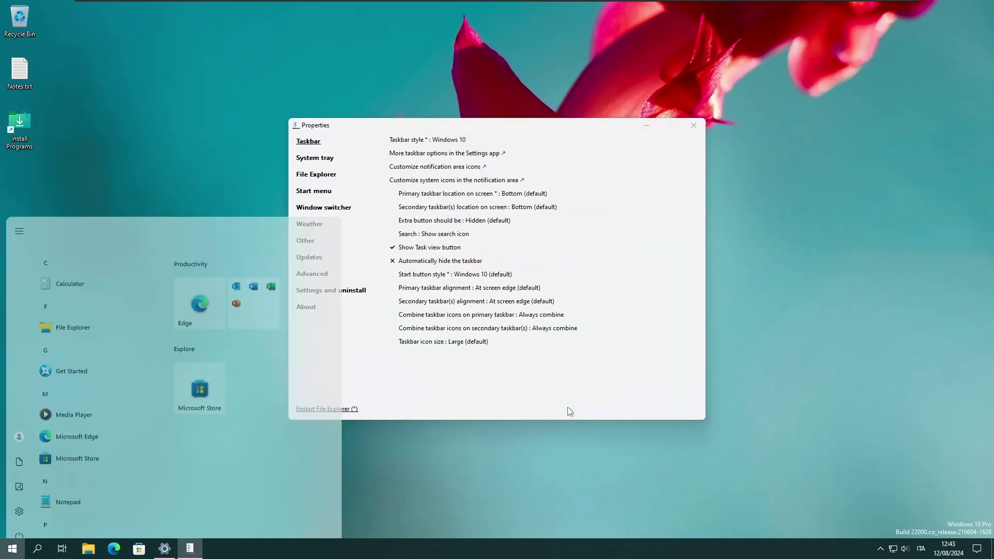
pyautogui.press('super')
pyautogui.hotkey('alt', 'Tab')
pyautogui.scroll(-2, 383, 302)
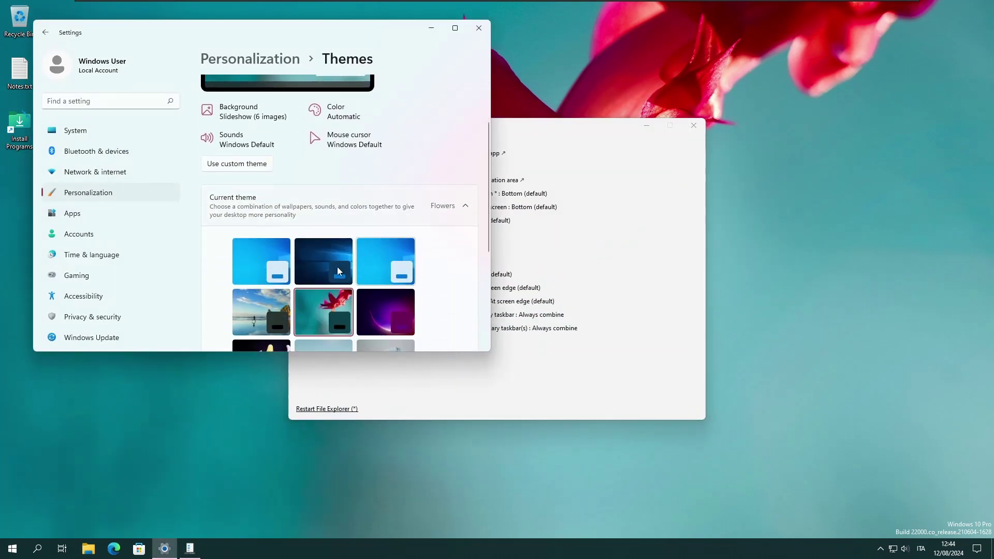
pyautogui.scroll(-2, 321, 264)
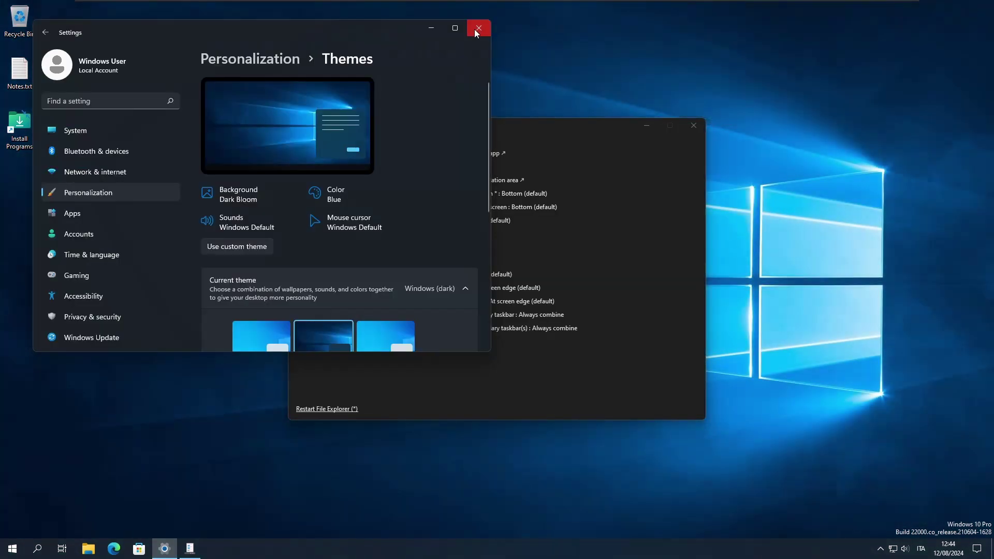
pyautogui.click(477, 31)
# Go to C:\Windows\Web\touchkeyboard and set TouchKeyboardThemeDark003.jpg as the desktop background
pyautogui.press('super+e')
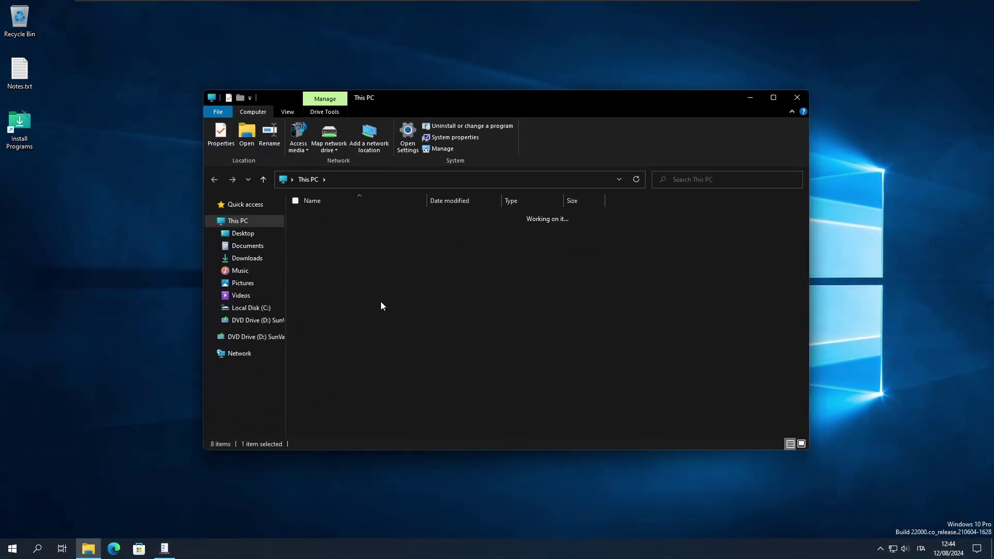
pyautogui.press('w')
pyautogui.press('Return')
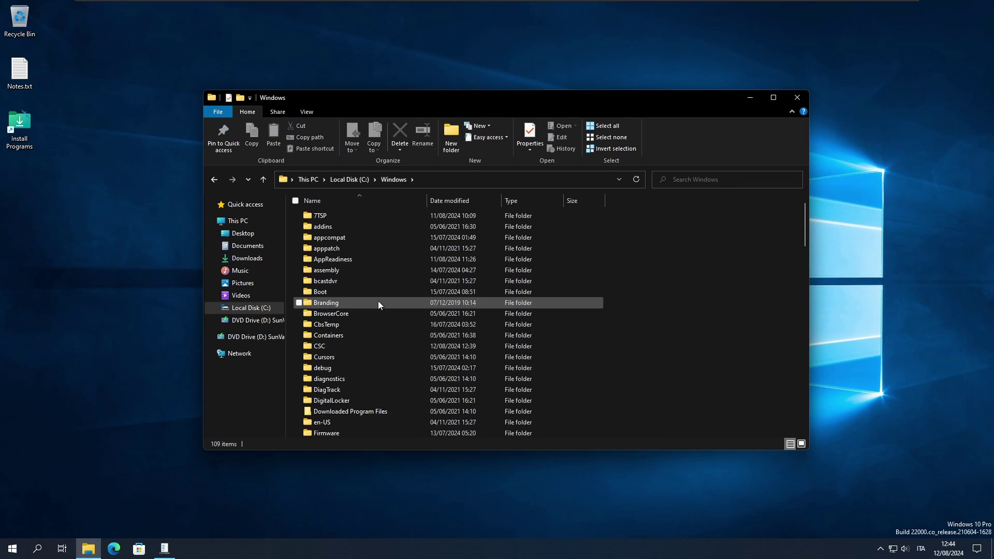
pyautogui.write('web')
pyautogui.press('Return')
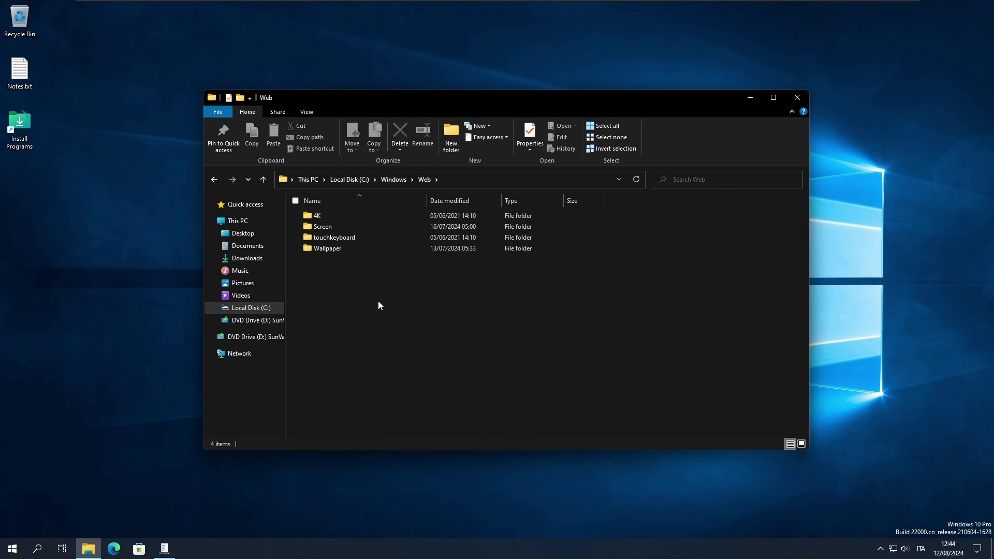
pyautogui.write('t')
pyautogui.press('Return')
pyautogui.press('Right')
pyautogui.press('Right')
pyautogui.press('Right')
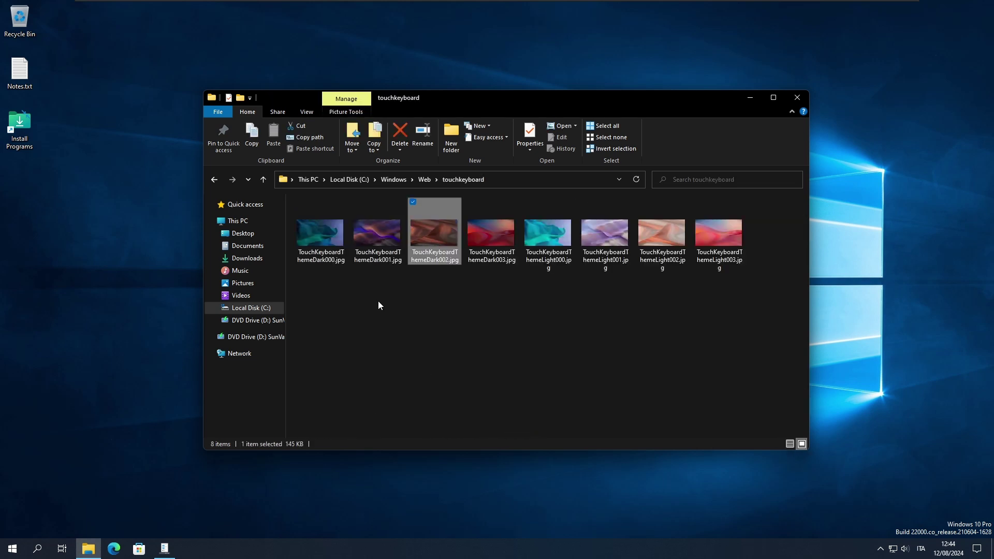
pyautogui.press('Left')
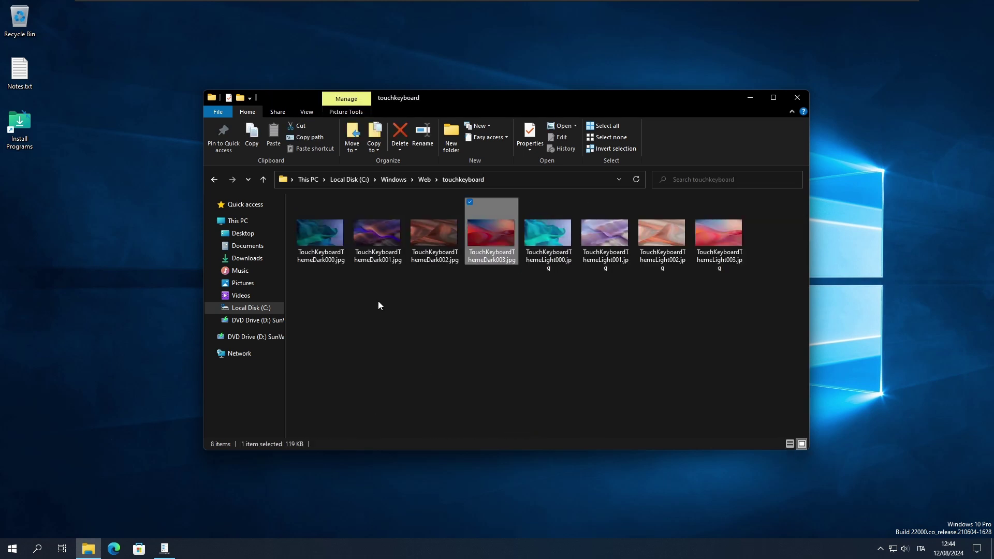
pyautogui.rightClick(517, 230)
pyautogui.click(647, 249)
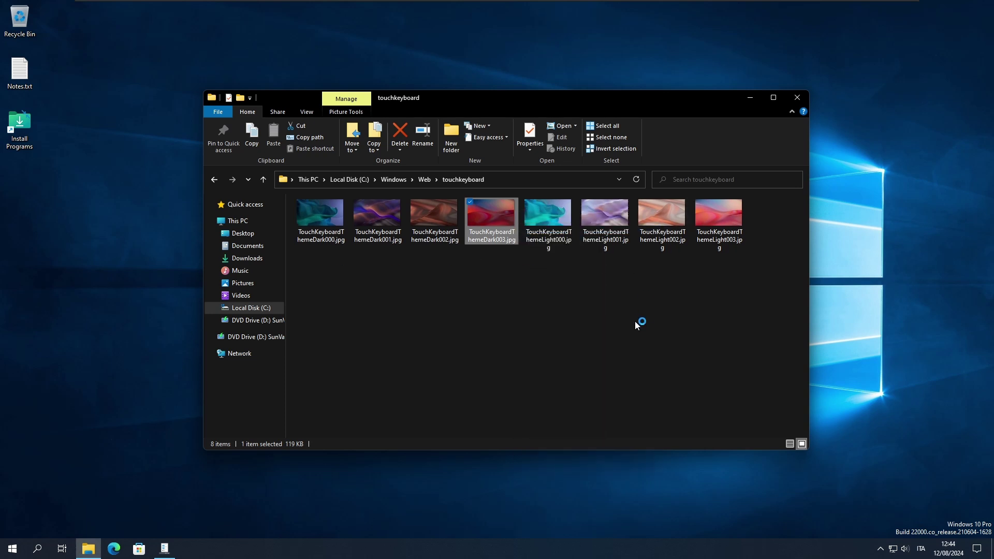
# Close the leftover Properties window, try the light keyboard image as wallpaper, then restore the dark red Dark003 image
pyautogui.hotkey('alt', 'Tab')
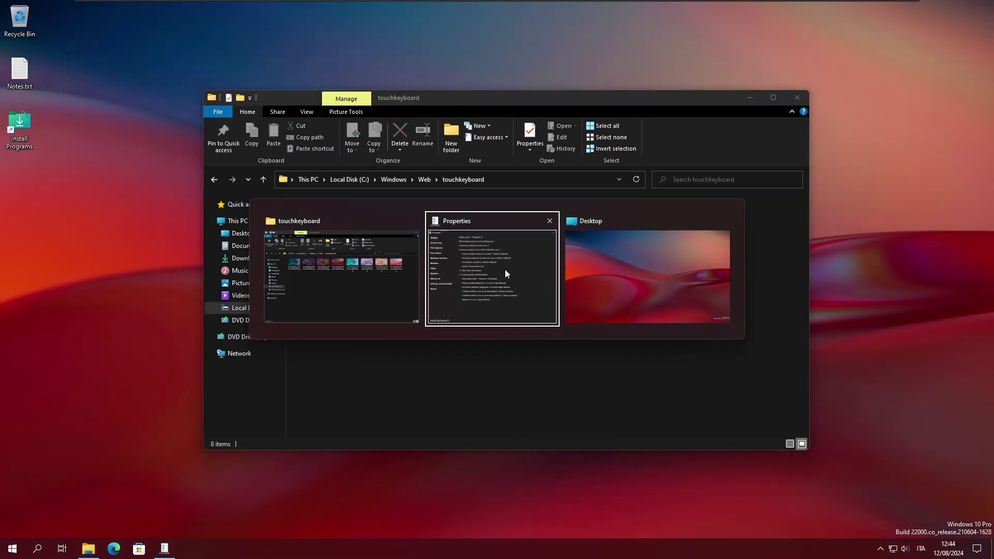
pyautogui.press('Delete')
pyautogui.press('super')
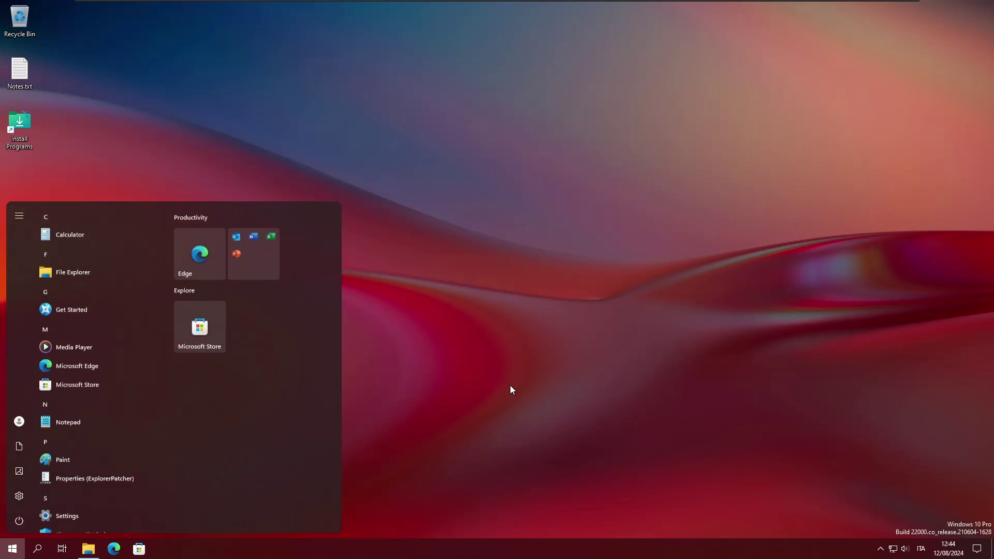
pyautogui.hotkey('alt', 'Tab')
pyautogui.hotkey('alt', 'Tab')
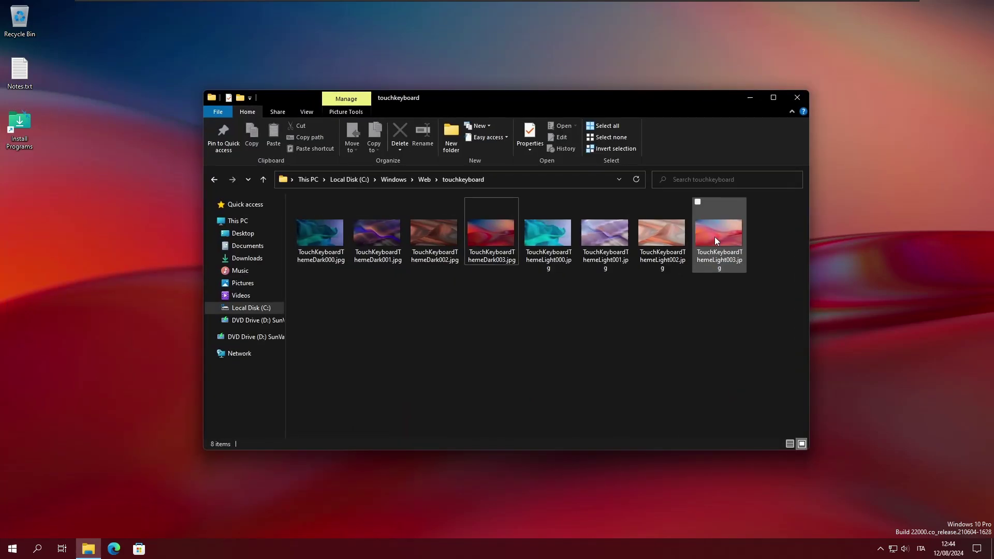
pyautogui.rightClick(716, 237)
pyautogui.click(801, 258)
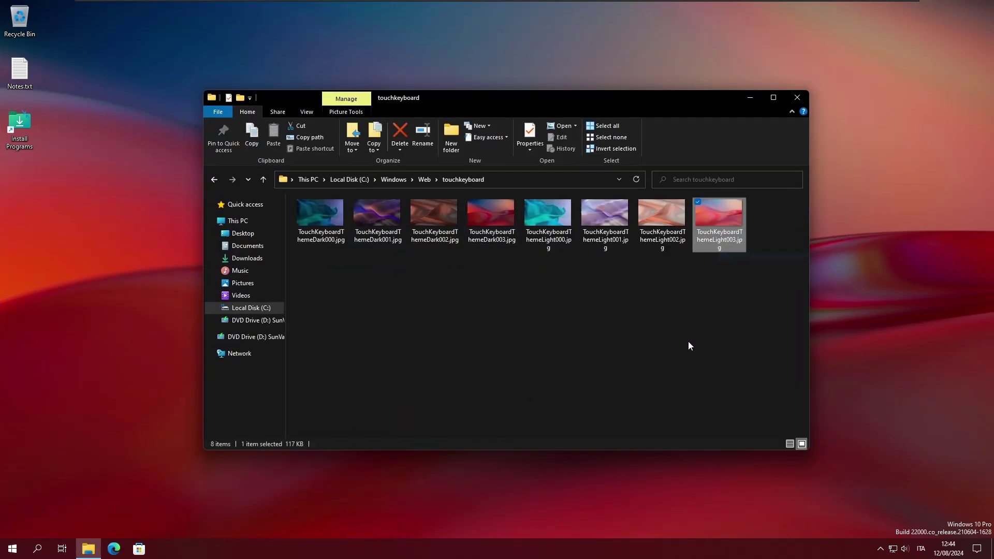
pyautogui.click(690, 346)
pyautogui.hotkey('alt', 'Tab')
pyautogui.press('super')
pyautogui.press('super')
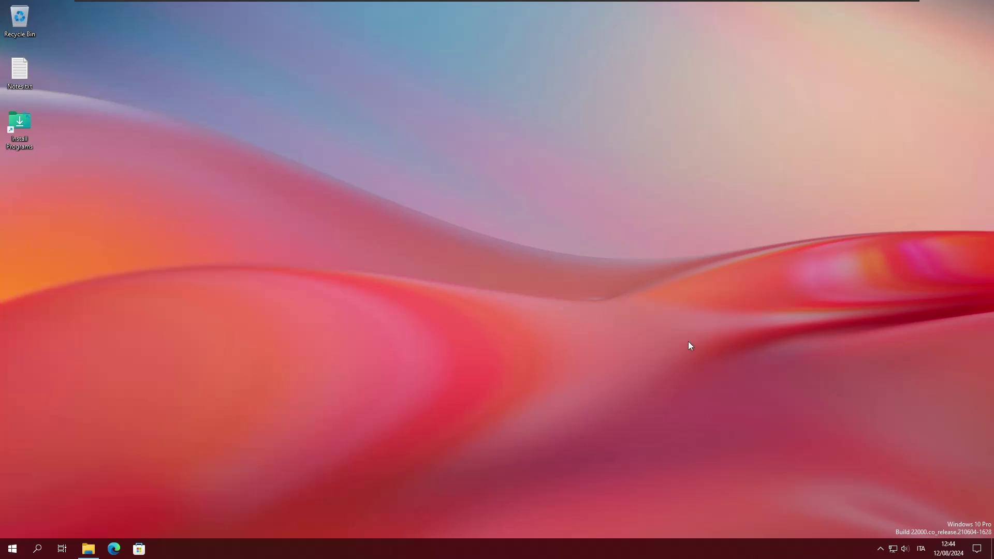
pyautogui.hotkey('alt', 'Tab')
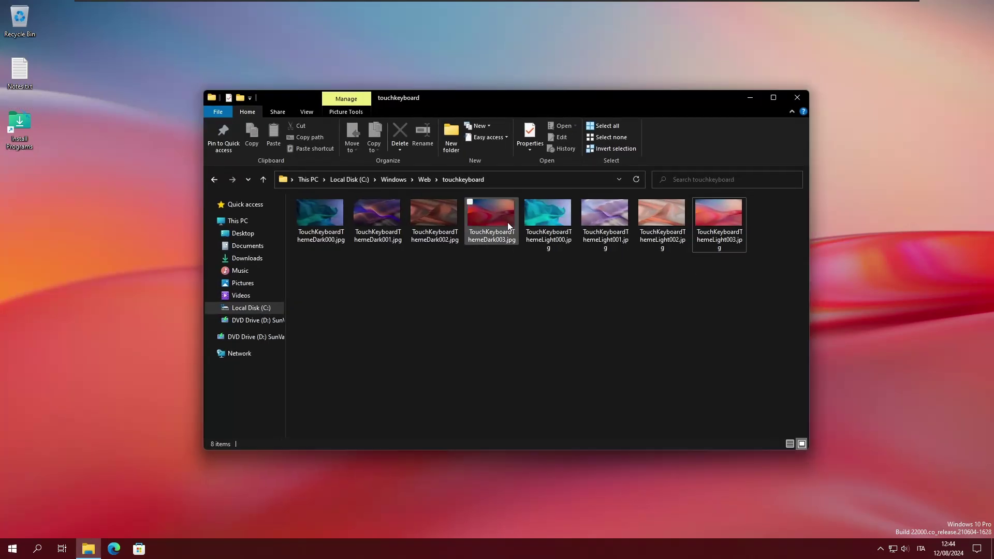
pyautogui.rightClick(508, 223)
pyautogui.click(625, 240)
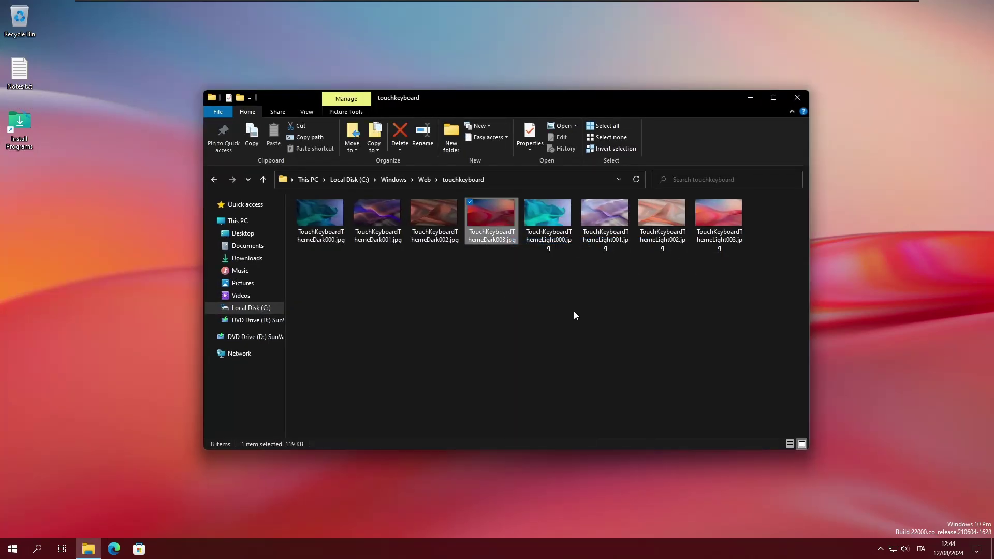
# Browse the Wallpaper subfolders Windows, Windows 11, Sunrise and Glow
pyautogui.press('BackSpace')
pyautogui.press('w')
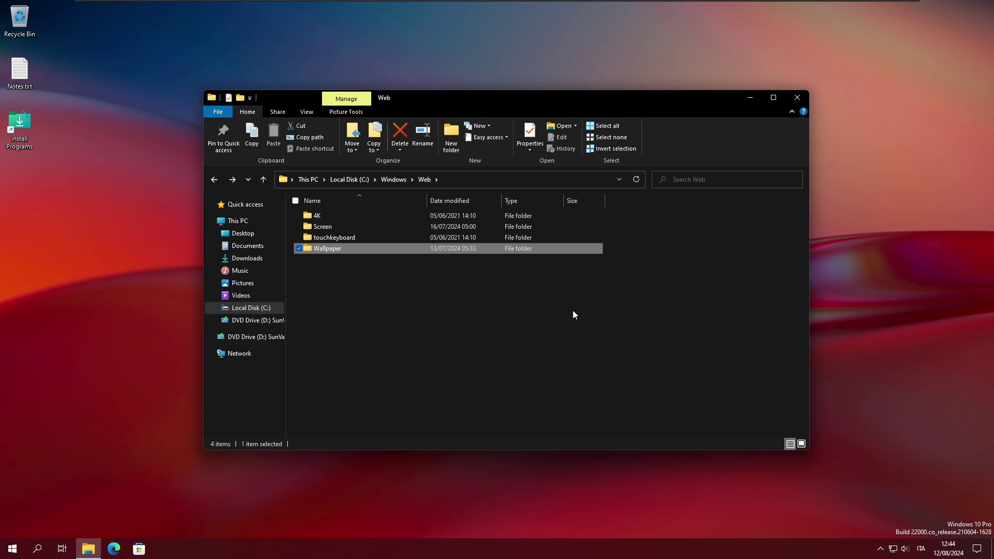
pyautogui.press('Return')
pyautogui.press('w')
pyautogui.press('Return')
pyautogui.hotkey('alt', 'Up')
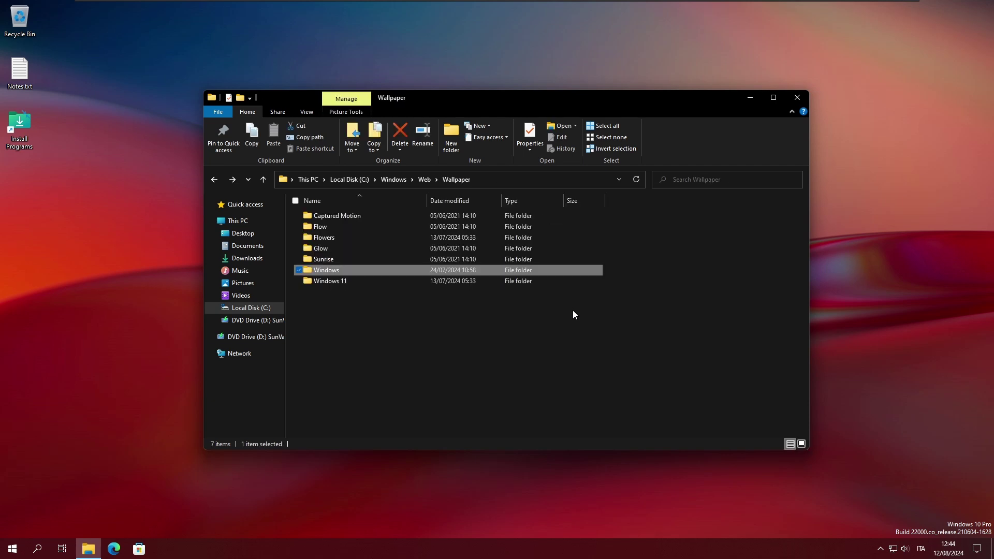
pyautogui.press('Down')
pyautogui.press('Return')
pyautogui.hotkey('alt', 'Up')
pyautogui.press('Up')
pyautogui.press('Return')
pyautogui.press('BackSpace')
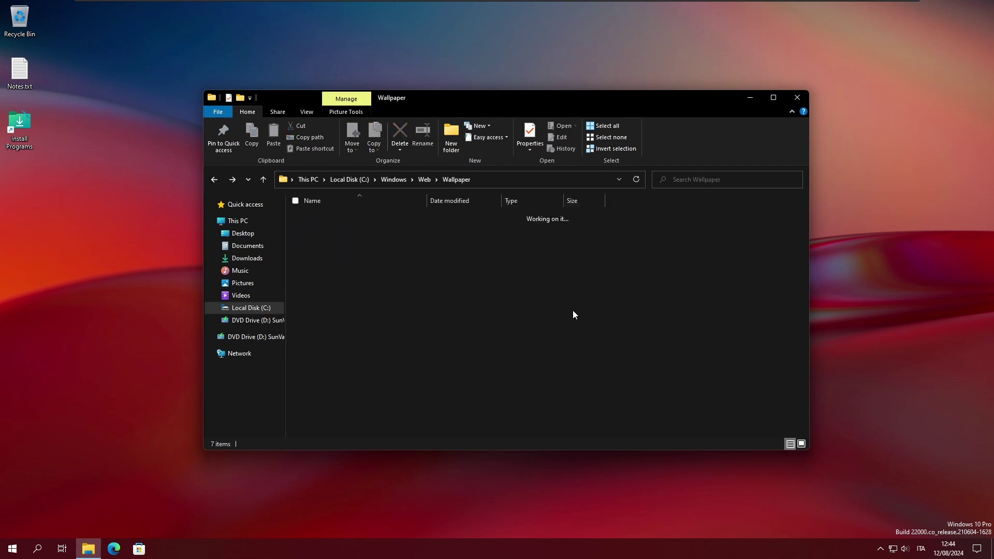
pyautogui.press('Up')
pyautogui.press('Return')
pyautogui.press('BackSpace')
pyautogui.press('Up')
pyautogui.press('Return')
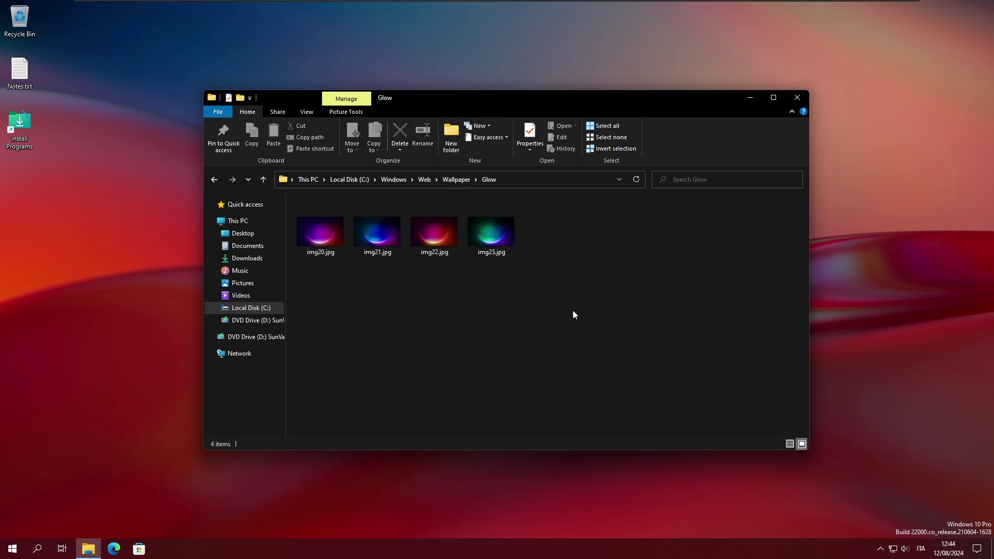
# Look through the Flowers, Flow and Captured Motion folders, then select img12.jpg in Flowers
pyautogui.hotkey('alt', 'Up')
pyautogui.press('Up')
pyautogui.press('Return')
pyautogui.hotkey('alt', 'Up')
pyautogui.press('Up')
pyautogui.press('Return')
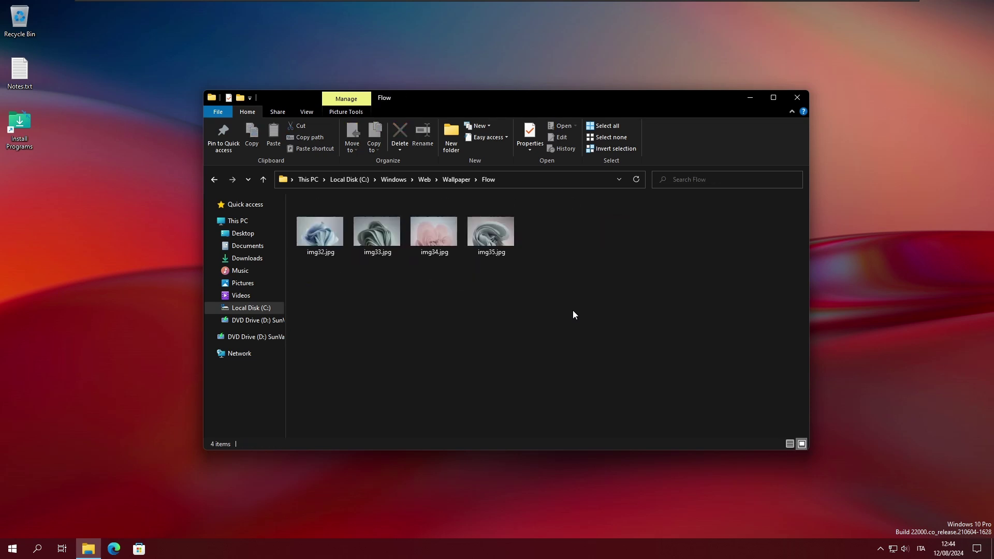
pyautogui.hotkey('alt', 'Up')
pyautogui.press('Up')
pyautogui.press('Return')
pyautogui.hotkey('alt', 'Up')
pyautogui.press('Down')
pyautogui.press('Down')
pyautogui.press('Return')
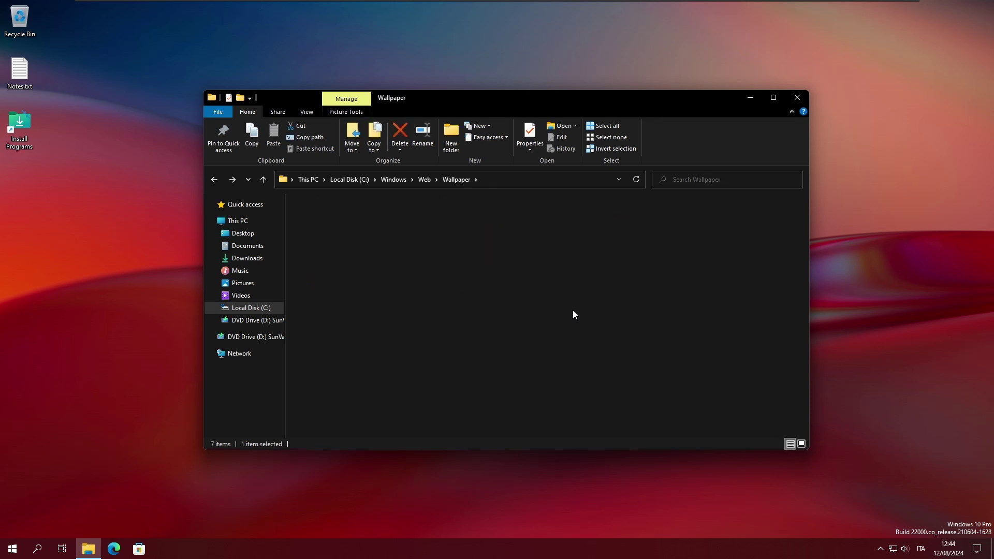
pyautogui.press('Right')
pyautogui.press('Right')
pyautogui.press('Right')
pyautogui.press('Right')
pyautogui.press('Right')
# Preview img12.jpg and neighbouring flower pictures in Windows Photo Viewer, then close it
pyautogui.press('Return')
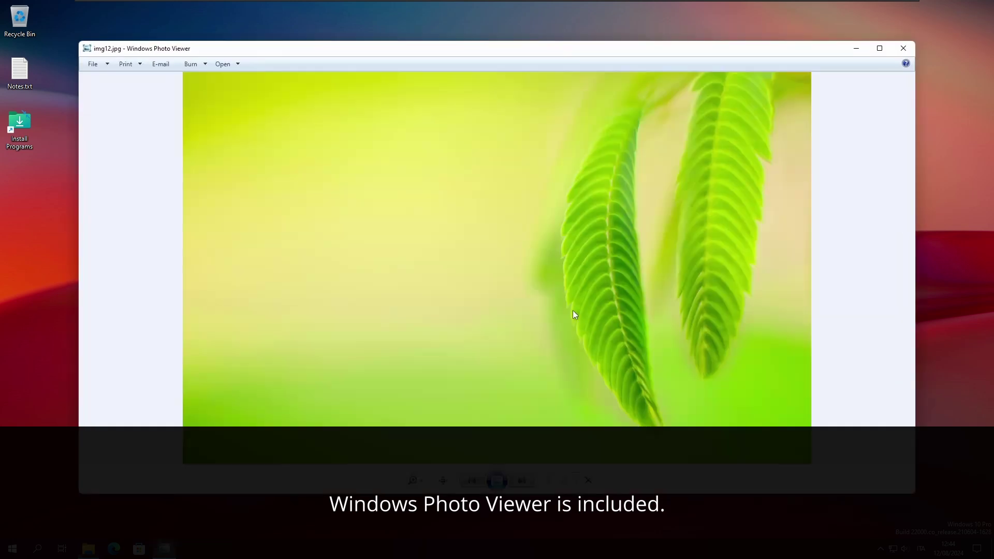
pyautogui.press('Left')
pyautogui.press('Left')
pyautogui.press('Right')
pyautogui.press('Right')
pyautogui.press('Left')
pyautogui.press('Left')
pyautogui.press('Left')
pyautogui.press('Left')
pyautogui.press('Left')
pyautogui.press('Left')
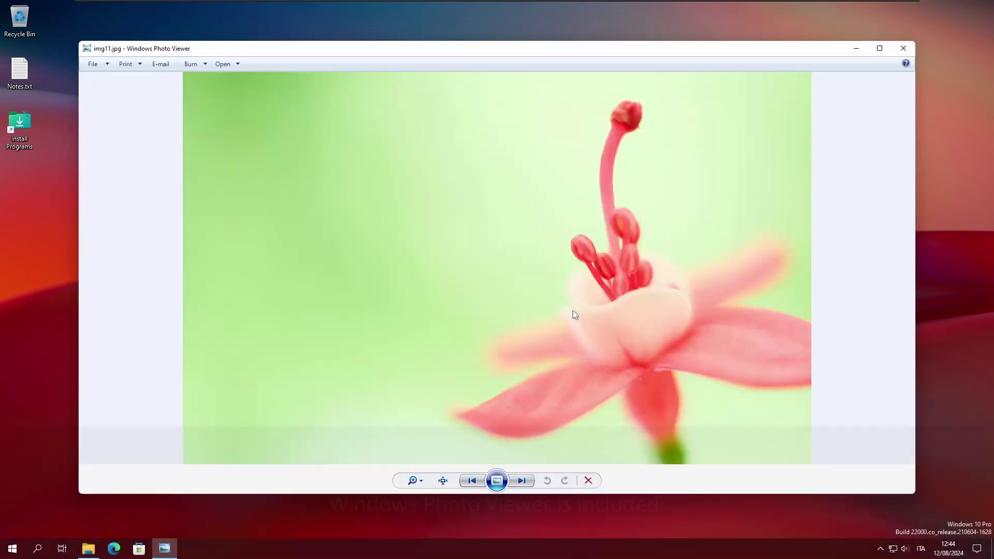
pyautogui.press('Right')
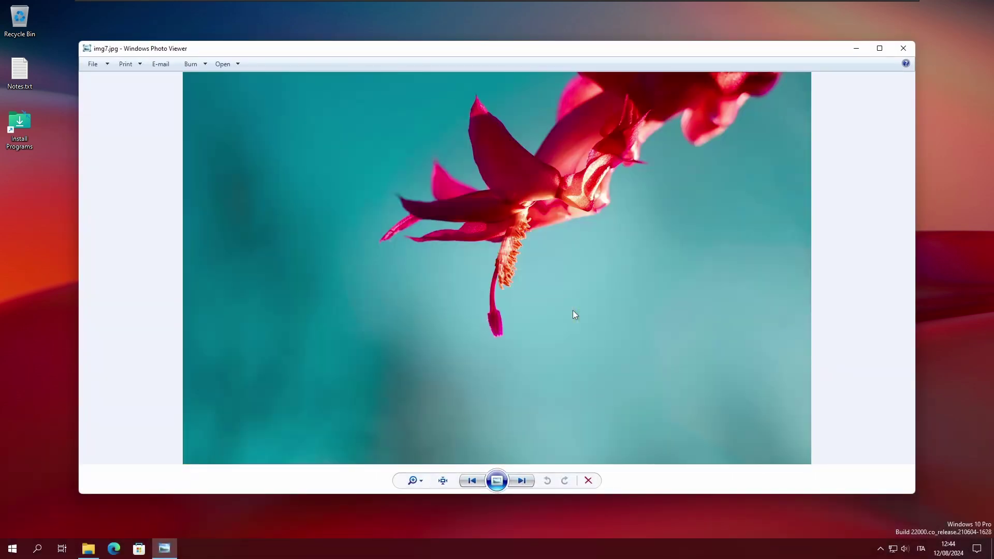
pyautogui.hotkey('alt', 'F4')
# Set the green leaves img12.jpg as the desktop background and check it behind the Start menu
pyautogui.rightClick(585, 217)
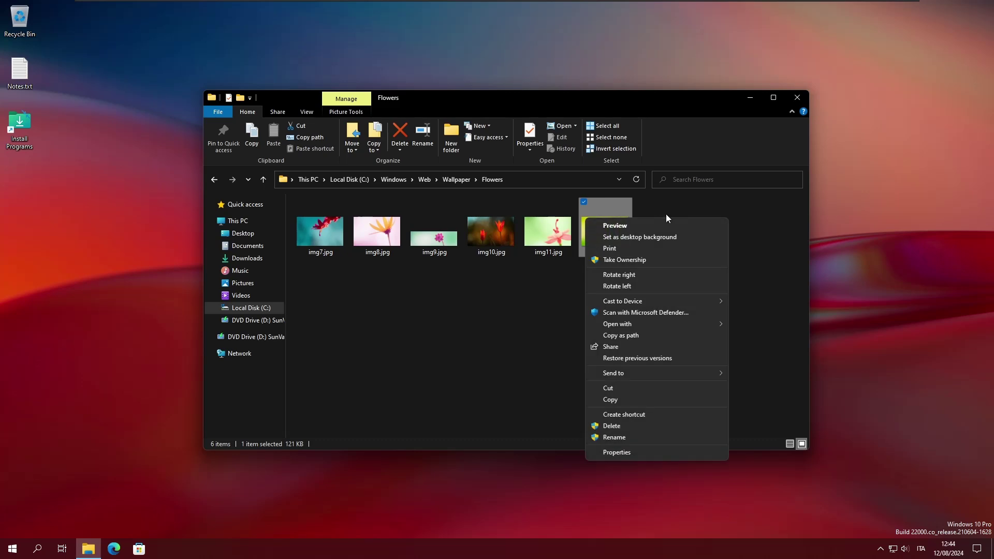
pyautogui.click(673, 241)
pyautogui.press('super+d')
pyautogui.press('super')
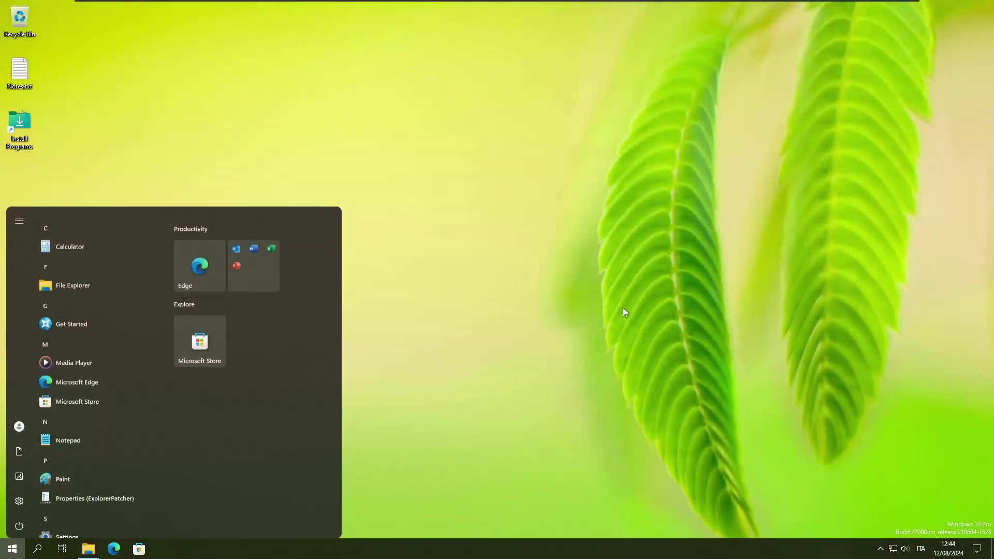
pyautogui.hotkey('alt', 'Tab')
pyautogui.hotkey('alt', 'Tab')
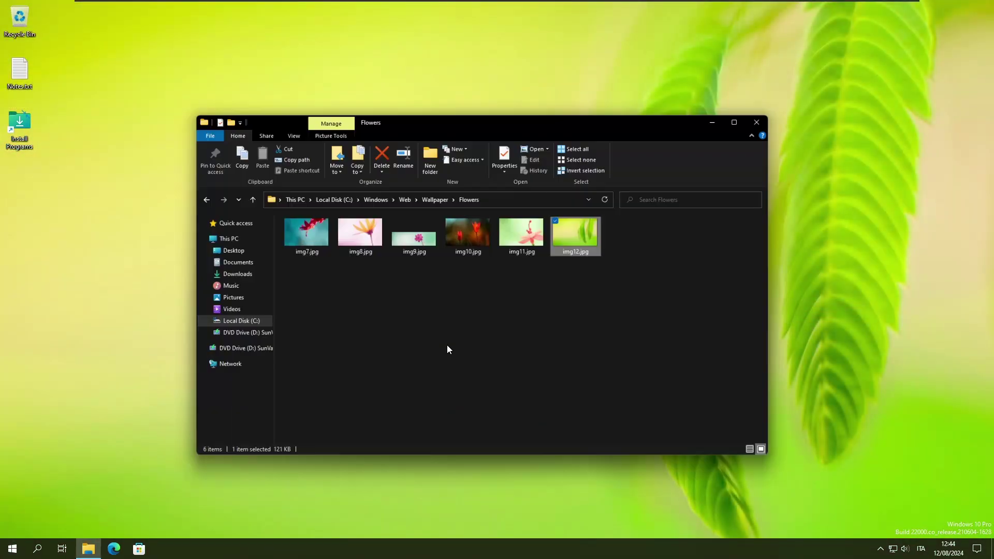
# Go back to Wallpaper and open the Glow folder to pick an image
pyautogui.hotkey('alt', 'Up')
pyautogui.press('Down')
pyautogui.press('Return')
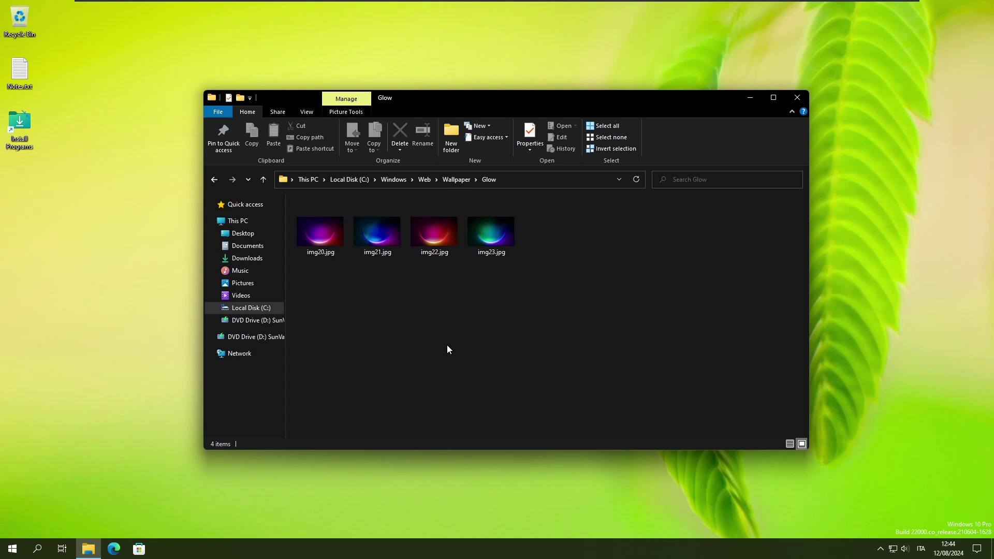
pyautogui.press('Right')
pyautogui.press('Right')
pyautogui.press('Right')
# Try Glow images img20.jpg and then img22.jpg as the desktop background, checking the desktop
pyautogui.click(341, 232)
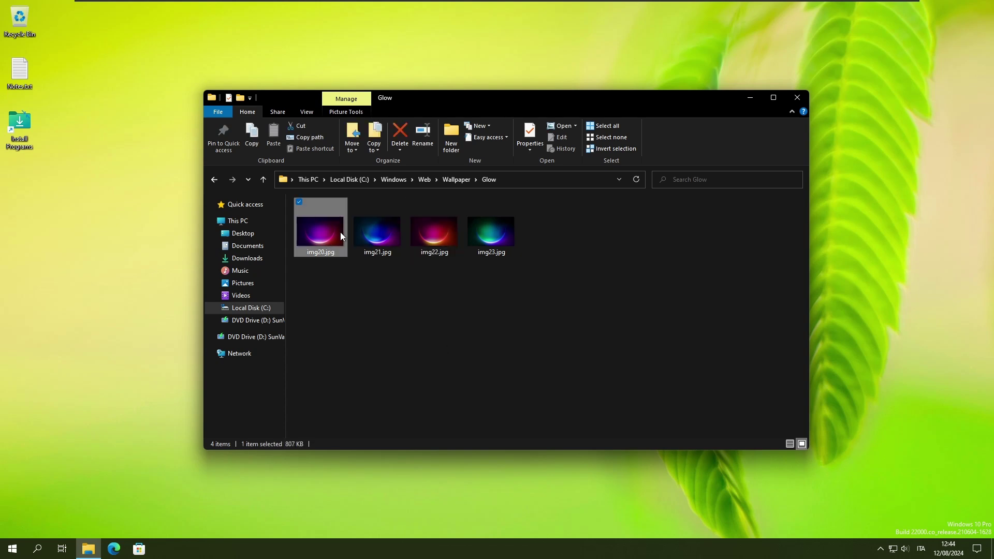
pyautogui.rightClick(340, 232)
pyautogui.click(452, 252)
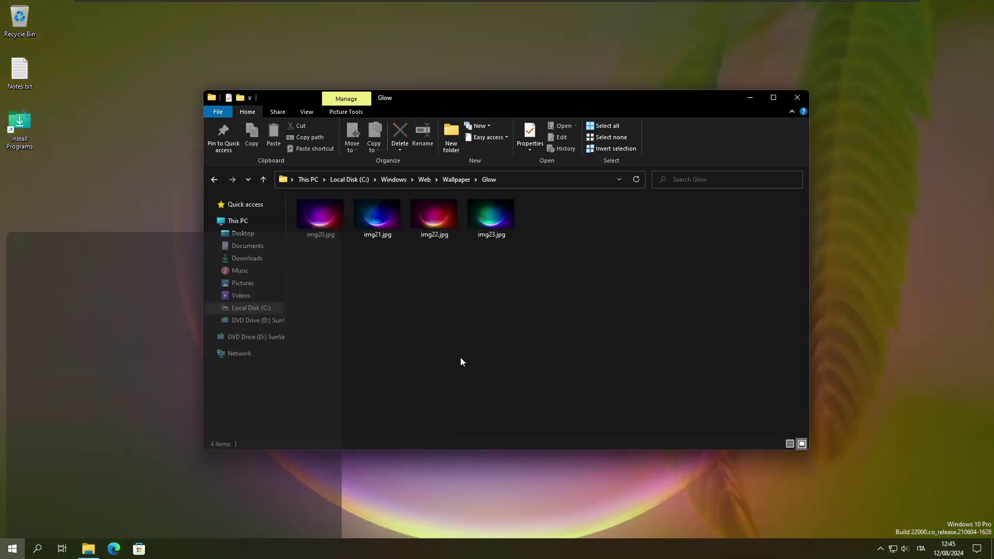
pyautogui.click(451, 235)
pyautogui.rightClick(427, 214)
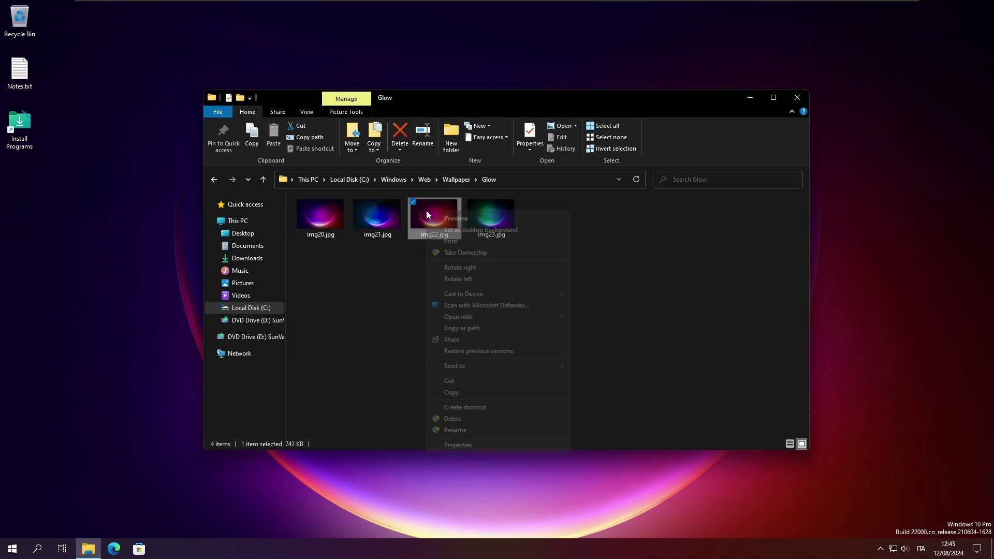
pyautogui.click(528, 229)
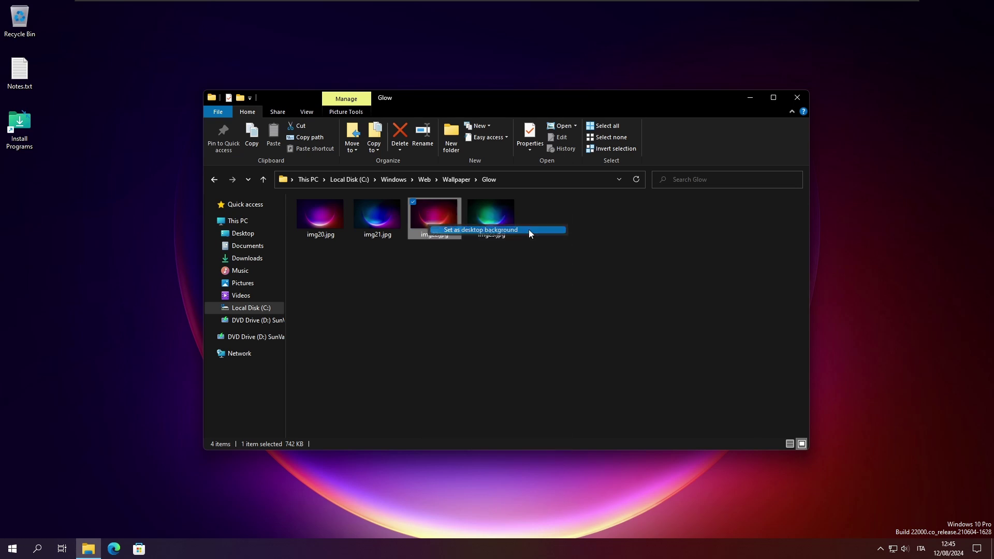
pyautogui.click(751, 98)
pyautogui.press('super')
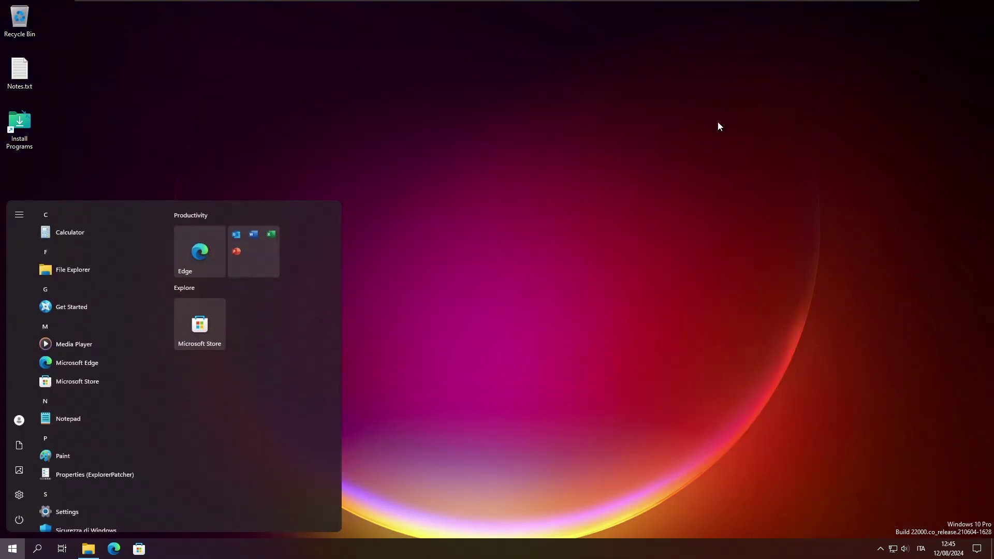
pyautogui.click(454, 329)
pyautogui.hotkey('alt', 'Tab')
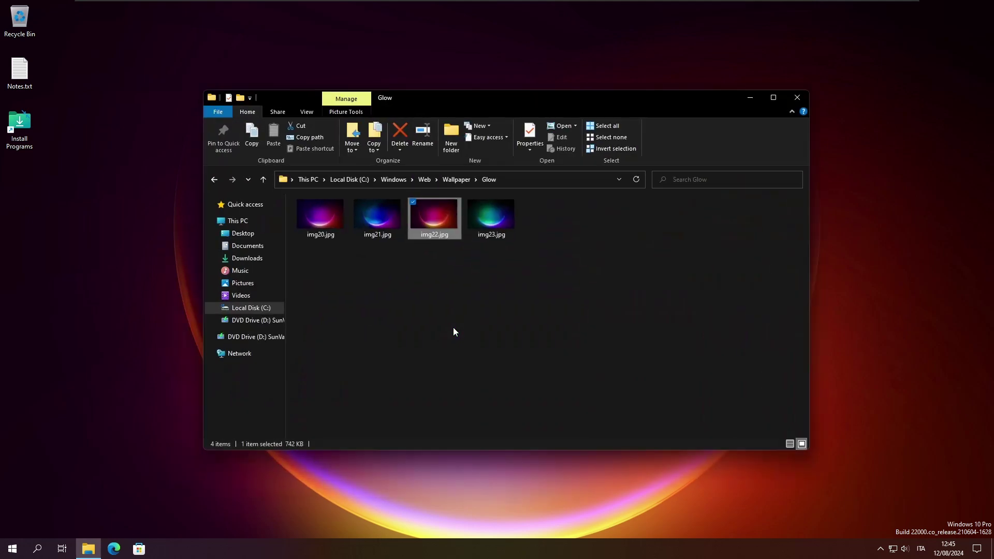
# Browse Captured Motion, Flow, Flowers and Glow, ending in the Wallpaper\Windows folder
pyautogui.hotkey('alt', 'Up')
pyautogui.press('Up')
pyautogui.press('Up')
pyautogui.press('Up')
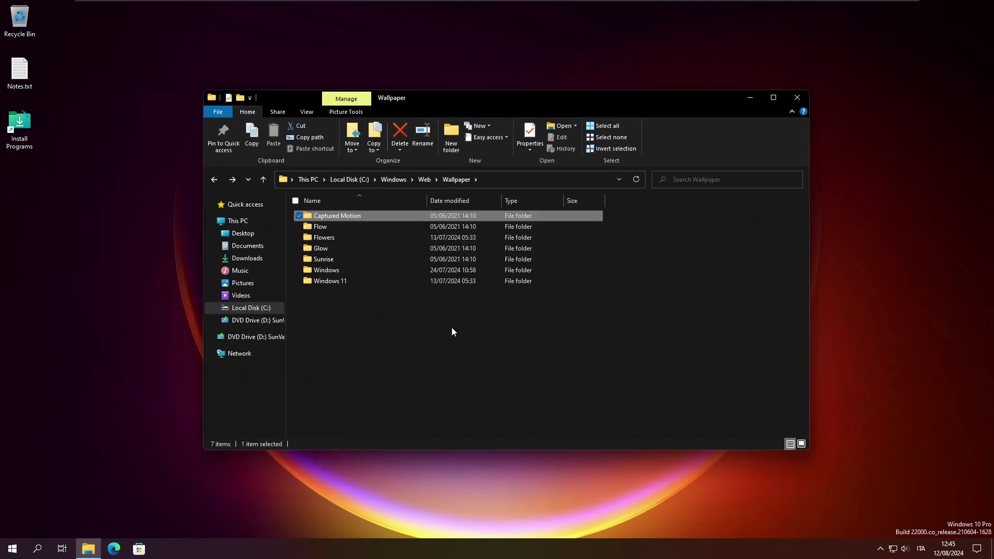
pyautogui.press('Return')
pyautogui.press('Right')
pyautogui.hotkey('alt', 'Up')
pyautogui.press('Down')
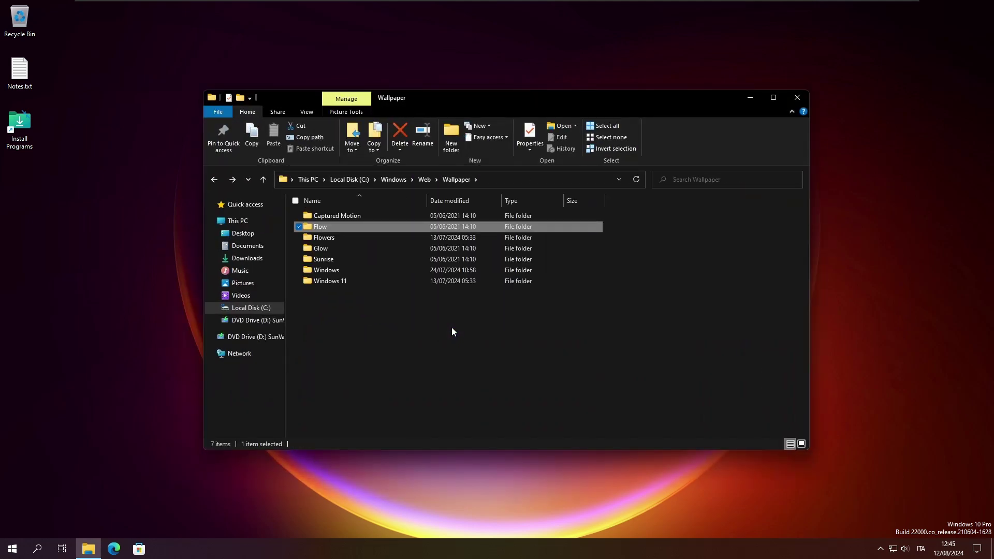
pyautogui.press('Return')
pyautogui.hotkey('alt', 'Up')
pyautogui.press('Down')
pyautogui.press('Down')
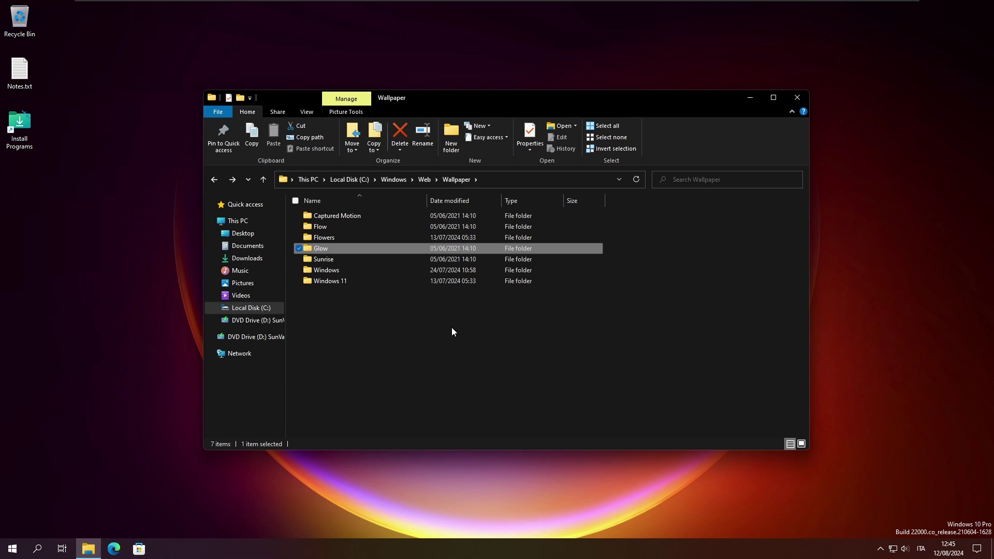
pyautogui.press('Up')
pyautogui.press('Return')
pyautogui.hotkey('alt', 'Up')
pyautogui.press('Down')
pyautogui.press('Return')
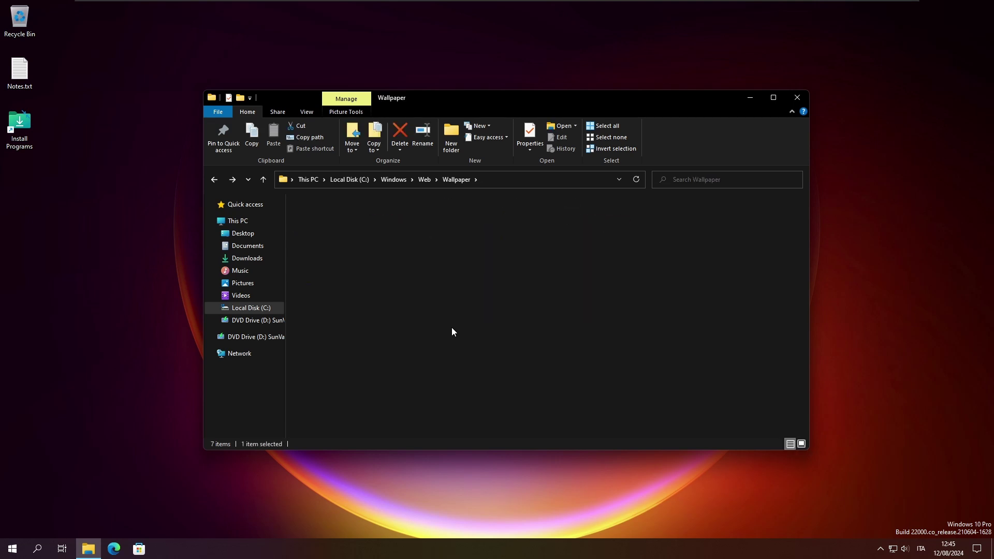
pyautogui.hotkey('alt', 'Up')
pyautogui.press('Down')
pyautogui.press('Return')
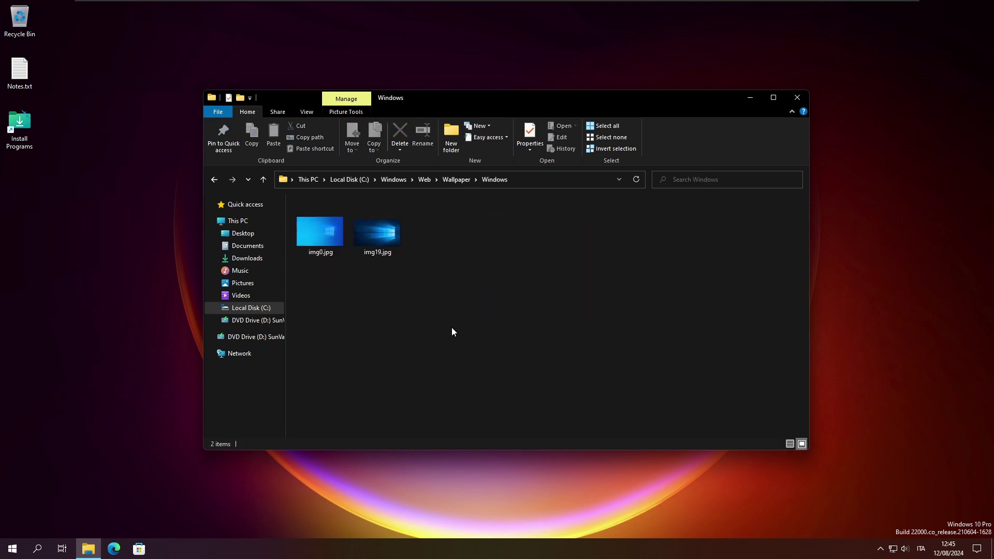
# Set the dark blue img19.jpg as the desktop background and minimize Explorer
pyautogui.press('Right')
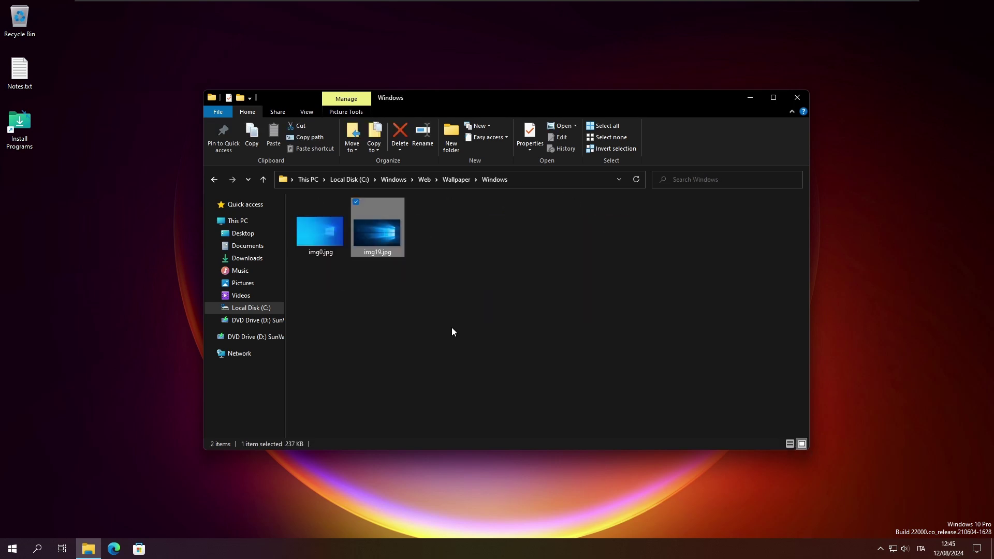
pyautogui.rightClick(398, 238)
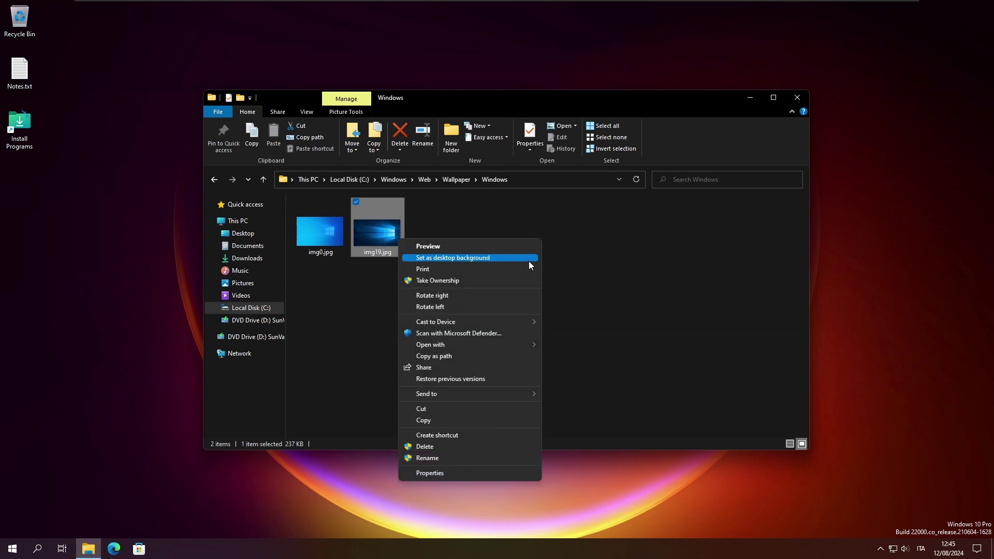
pyautogui.click(529, 259)
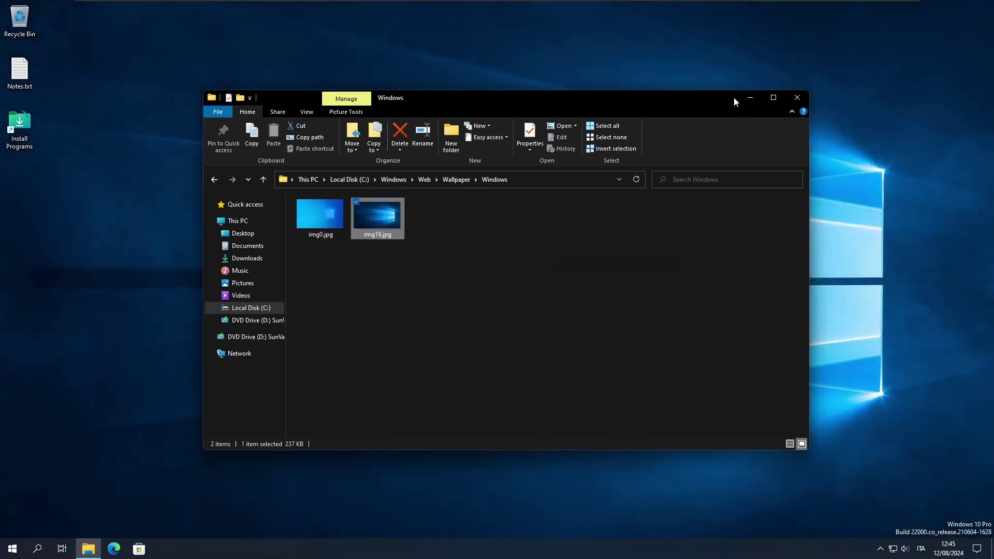
pyautogui.click(750, 97)
pyautogui.moveTo(951, 98); pyautogui.dragTo(461, 487)
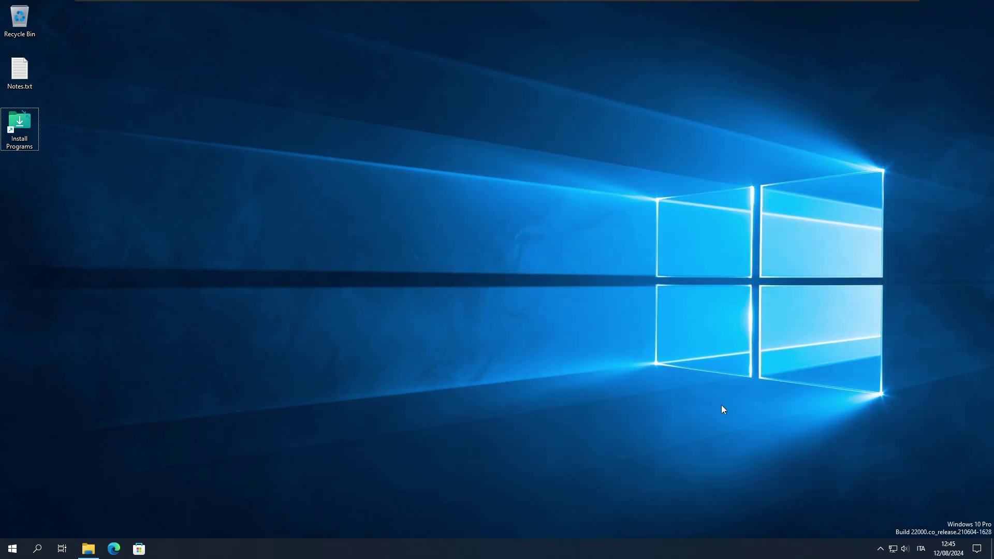
pyautogui.click(883, 551)
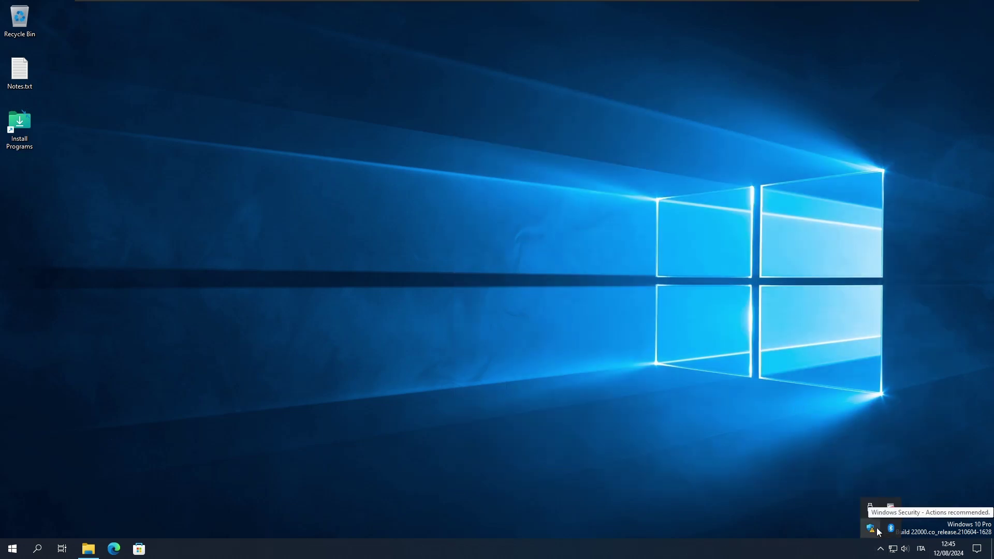
pyautogui.click(871, 529)
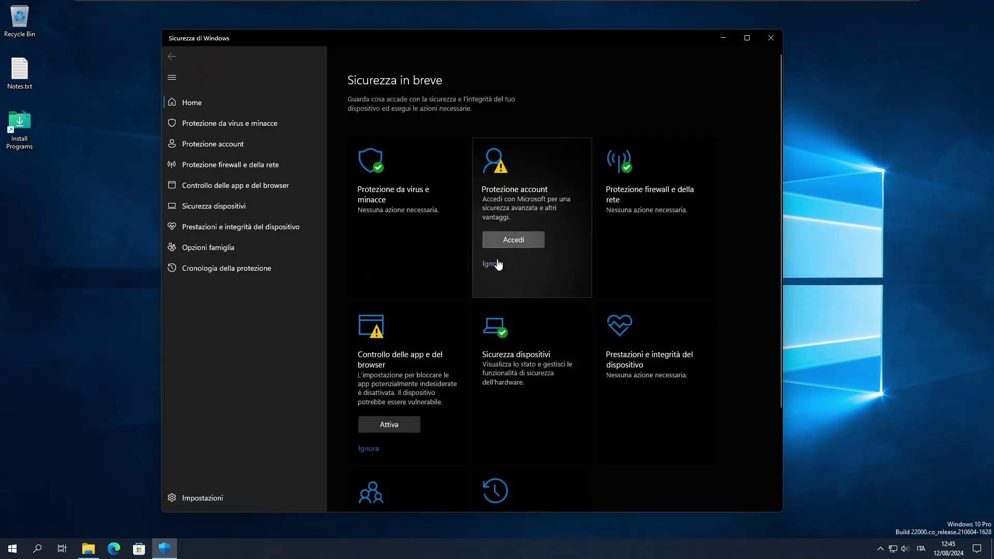
pyautogui.click(496, 263)
pyautogui.scroll(-3, 513, 236)
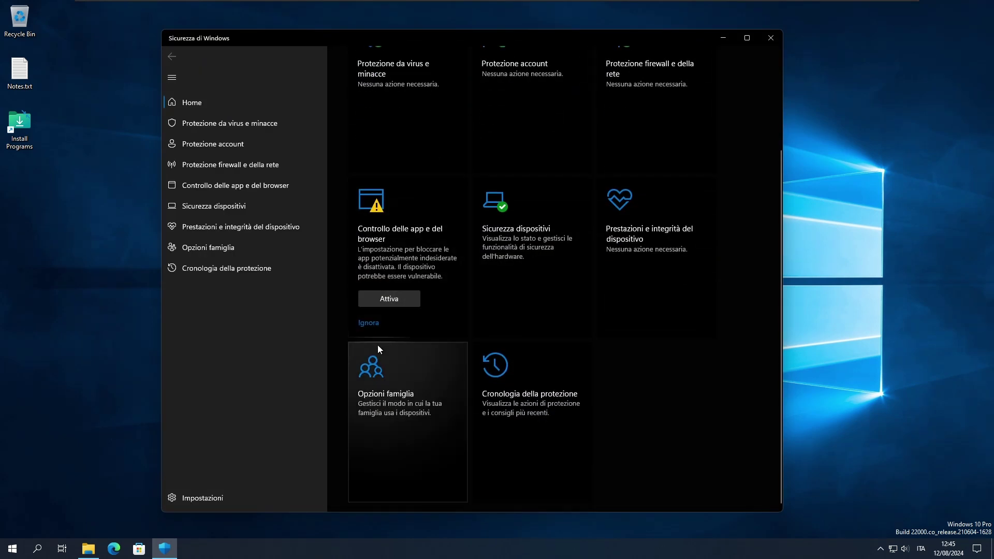
pyautogui.click(370, 319)
pyautogui.click(446, 350)
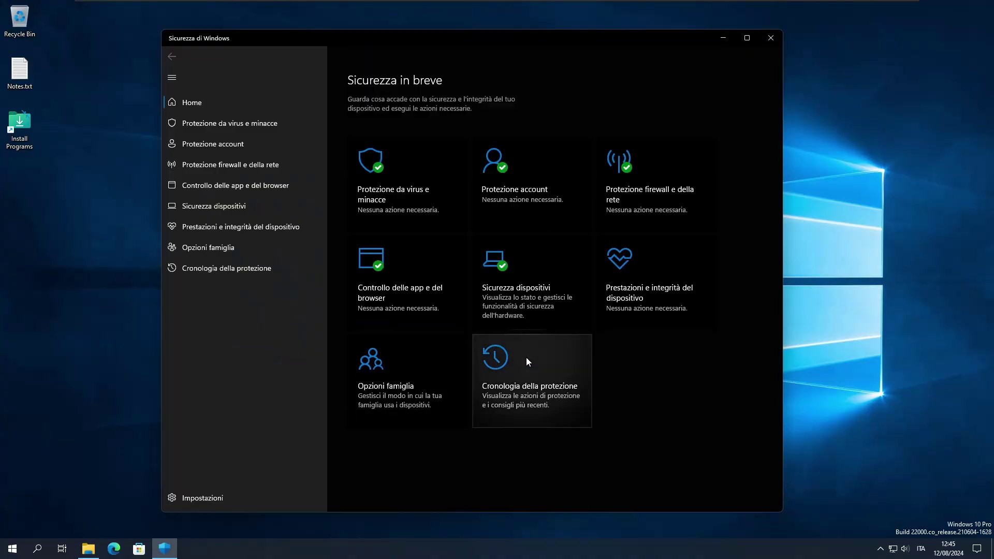
pyautogui.hotkey('alt', 'F4')
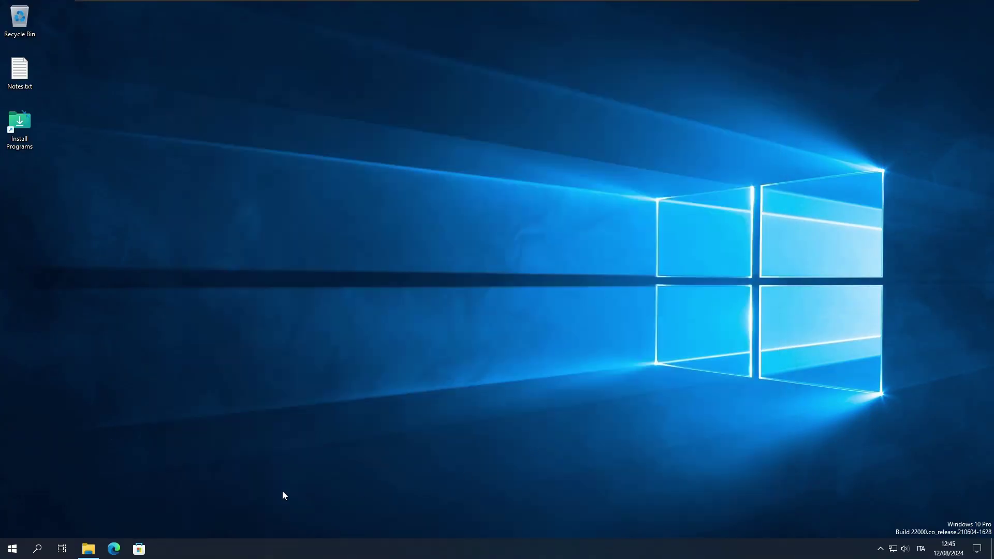
# Set ExplorerPatcher's Taskbar style to Windows 11 (default) and restart File Explorer
pyautogui.press('super')
pyautogui.rightClick(219, 545)
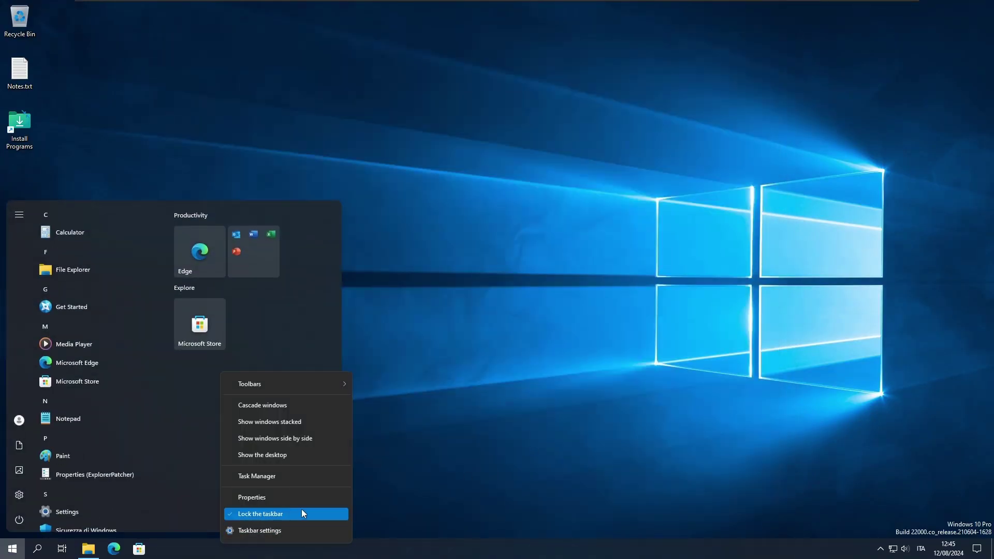
pyautogui.click(305, 502)
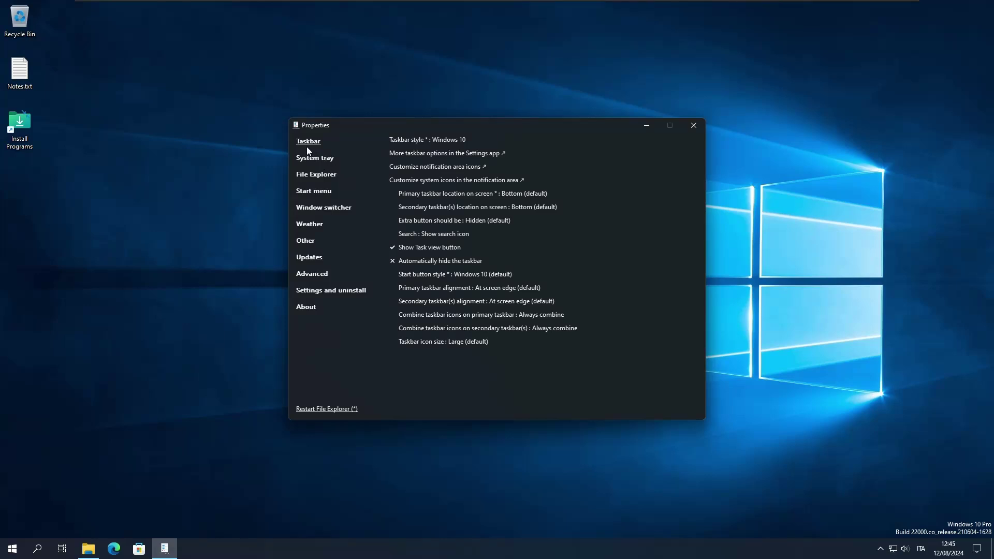
pyautogui.click(448, 151)
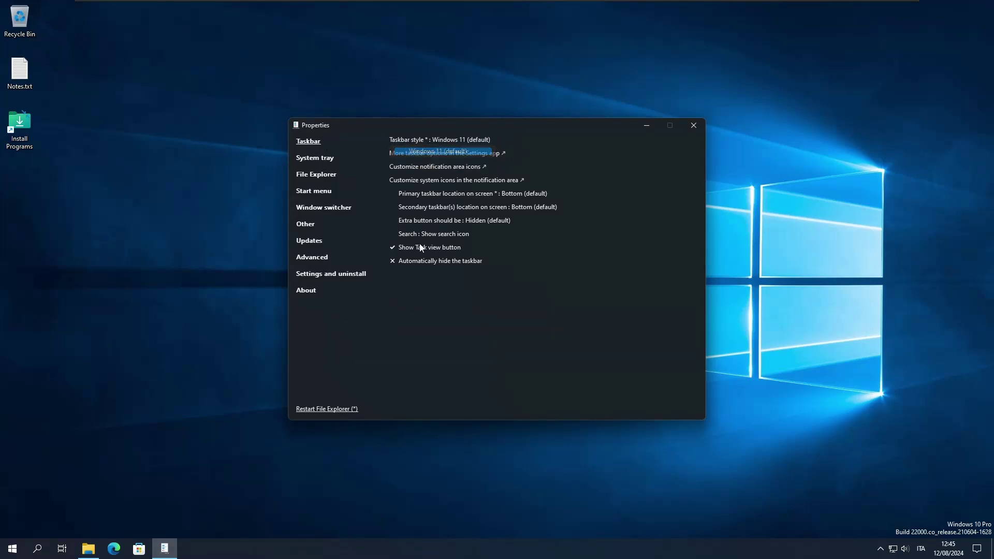
pyautogui.click(327, 409)
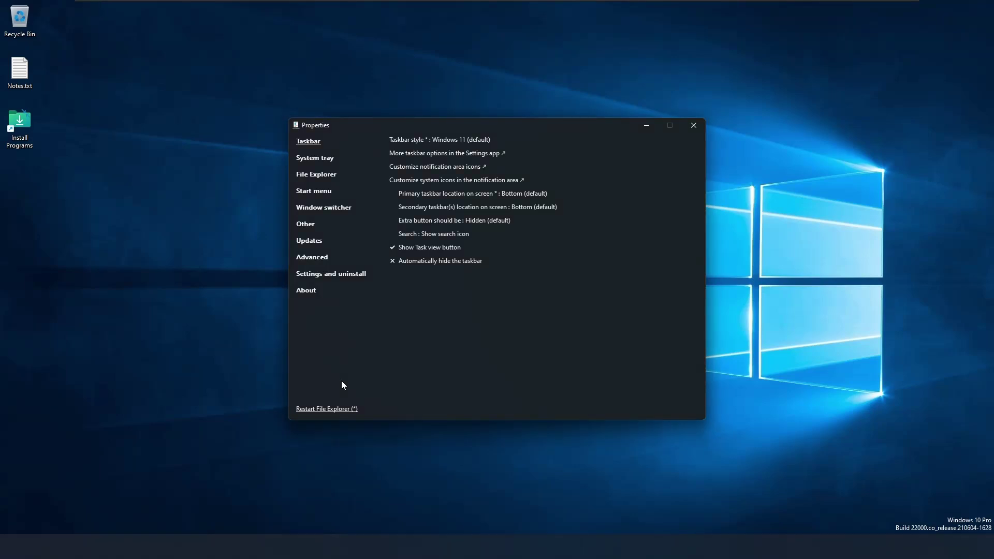
pyautogui.press('super+d')
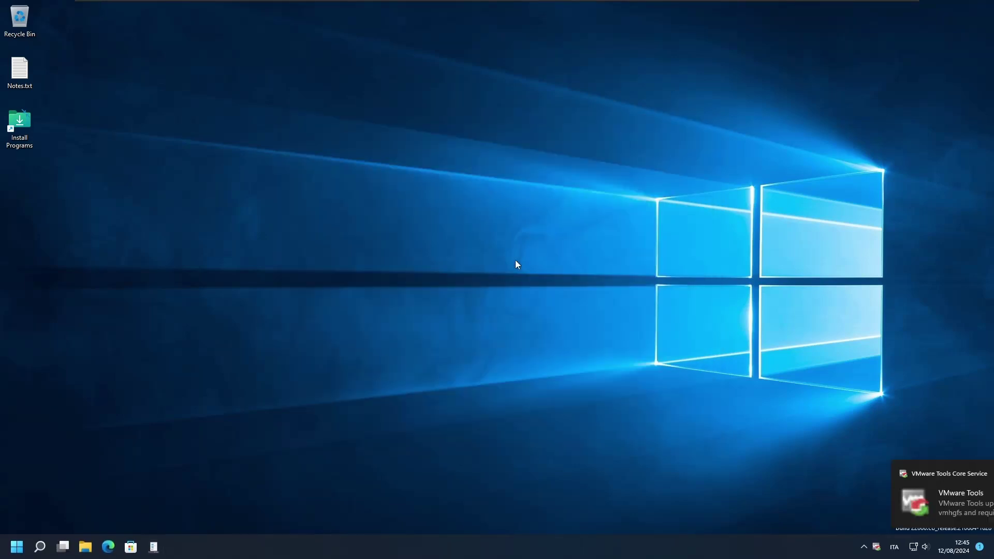
pyautogui.press('super')
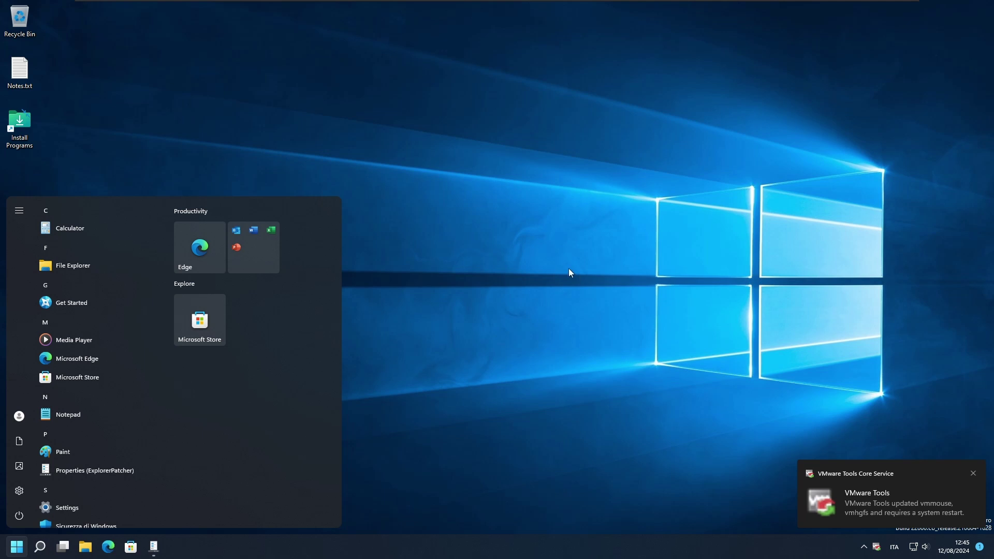
# Go to the Personalization > Themes page in Windows Settings
pyautogui.hotkey('alt', 'Tab')
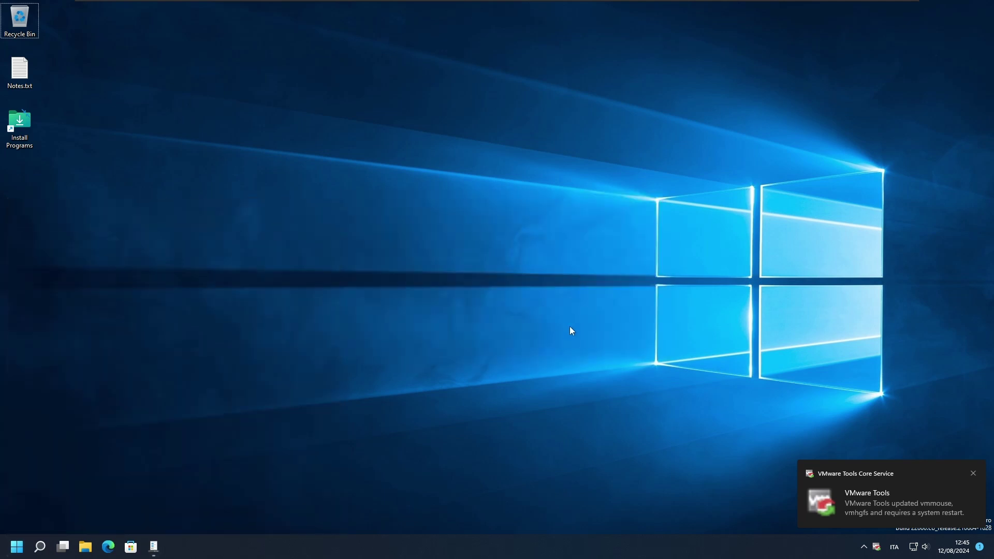
pyautogui.press('super+i')
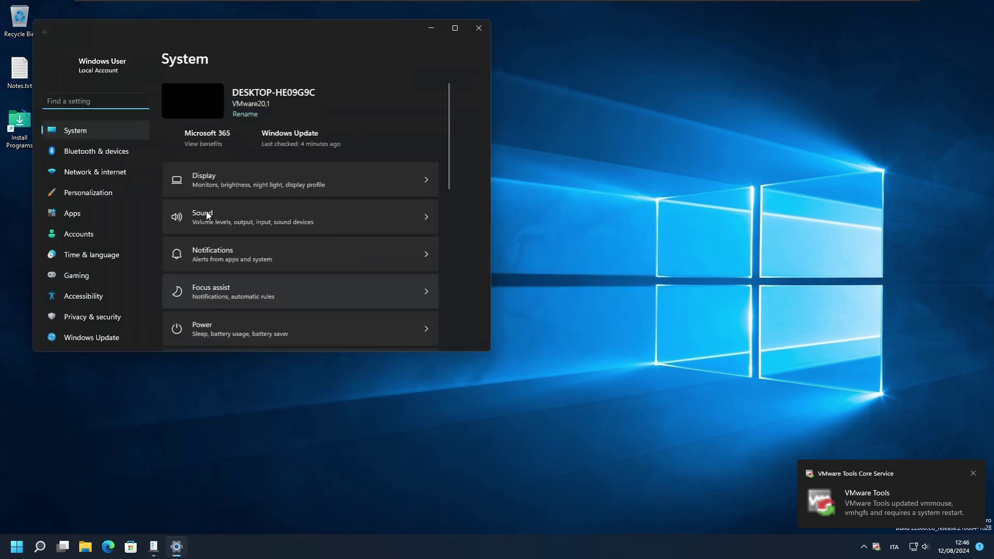
pyautogui.click(118, 189)
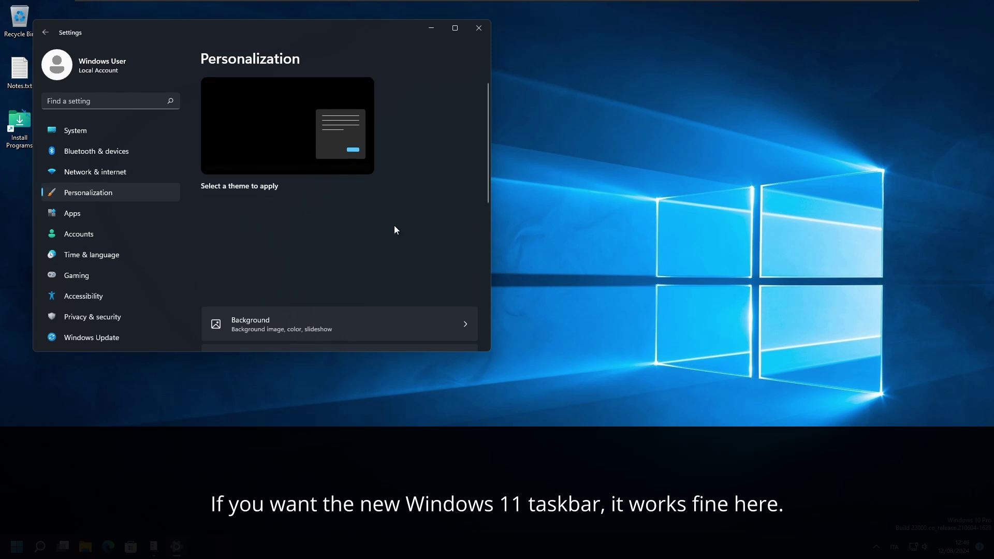
pyautogui.scroll(-2, 394, 225)
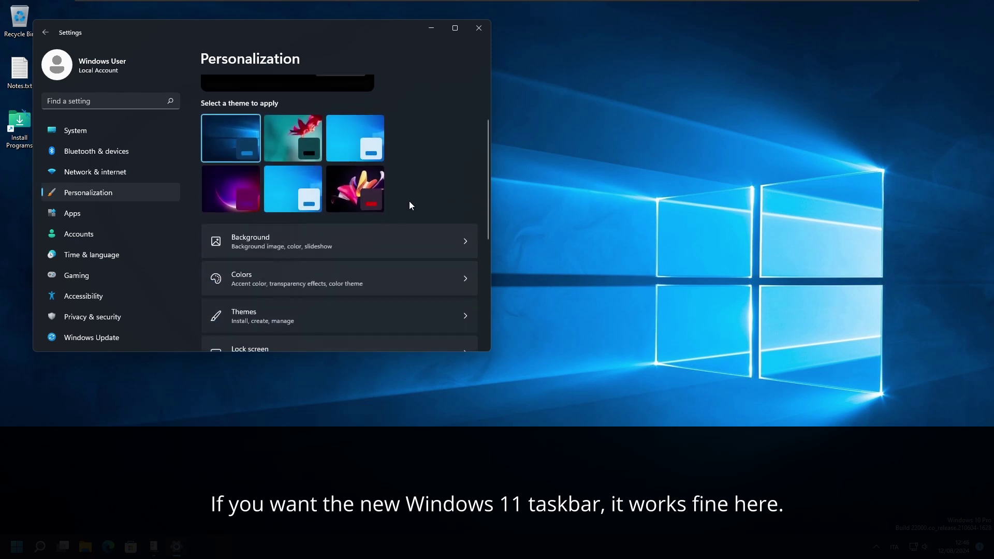
pyautogui.click(385, 309)
# Apply the Glow theme, view the wallpaper, then apply Windows (dark)
pyautogui.scroll(-2, 382, 251)
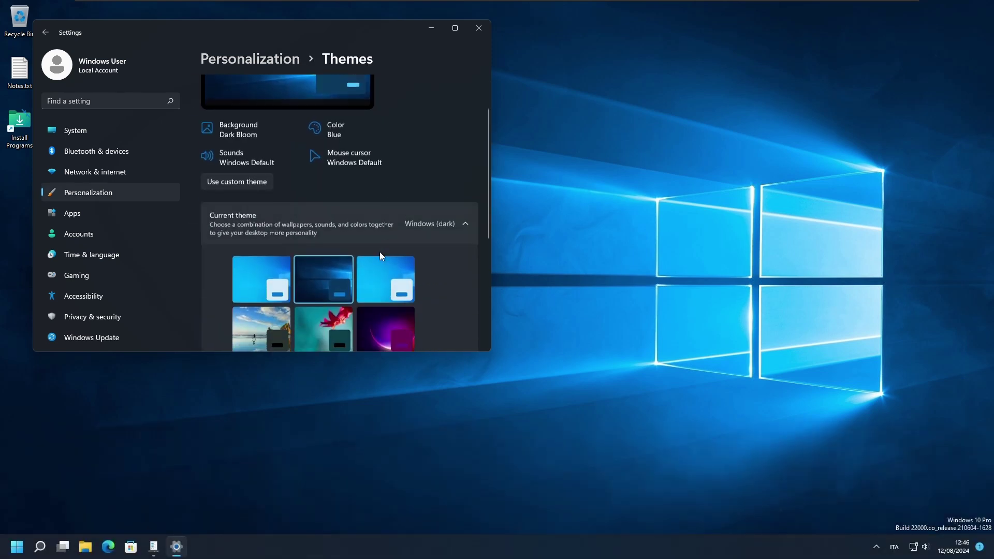
pyautogui.scroll(-3, 380, 253)
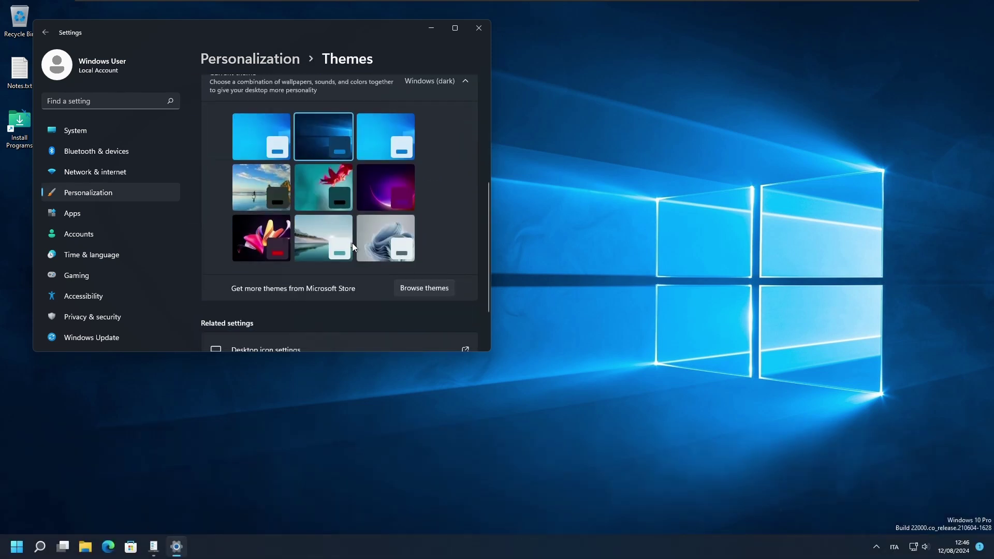
pyautogui.click(287, 232)
pyautogui.scroll(-2, 369, 288)
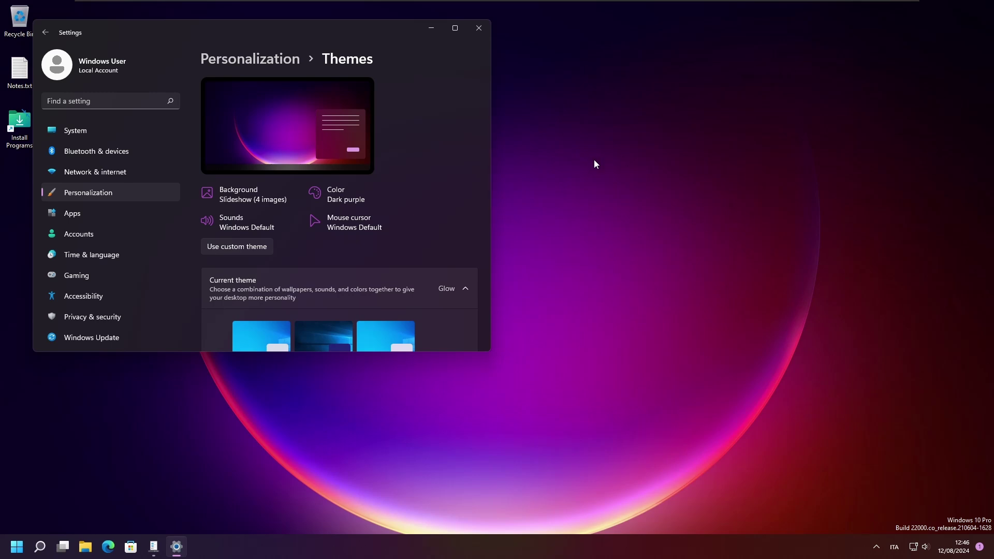
pyautogui.press('super+d')
pyautogui.press('super+d')
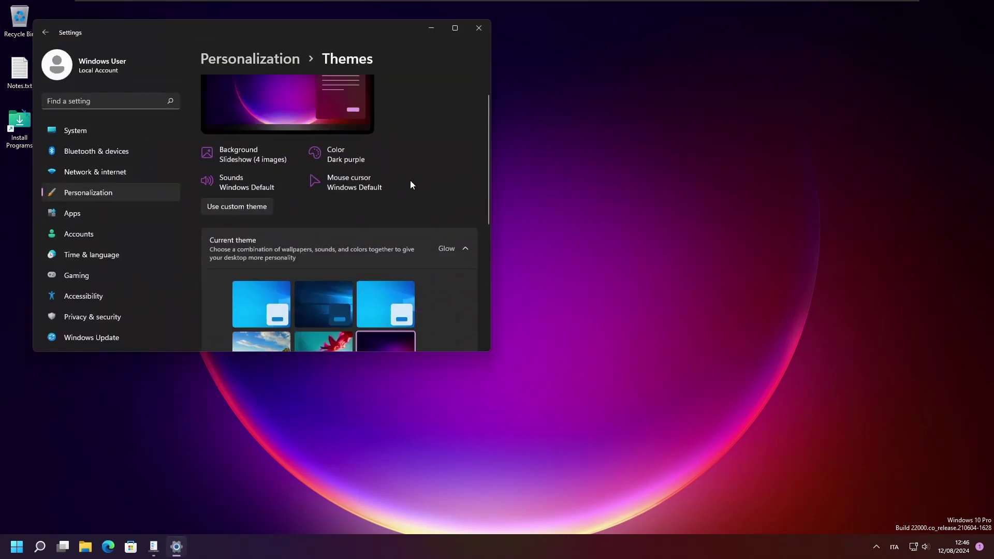
pyautogui.scroll(-2, 334, 223)
pyautogui.click(334, 223)
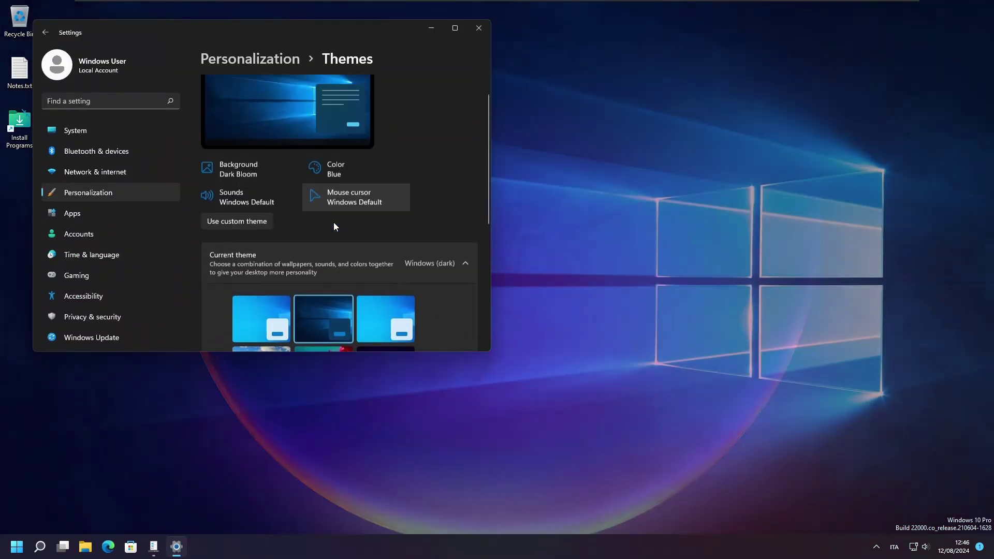
# Apply the Flowers theme, then the Sunrise lake theme, and show the desktop
pyautogui.scroll(-2, 334, 222)
pyautogui.scroll(-1, 333, 226)
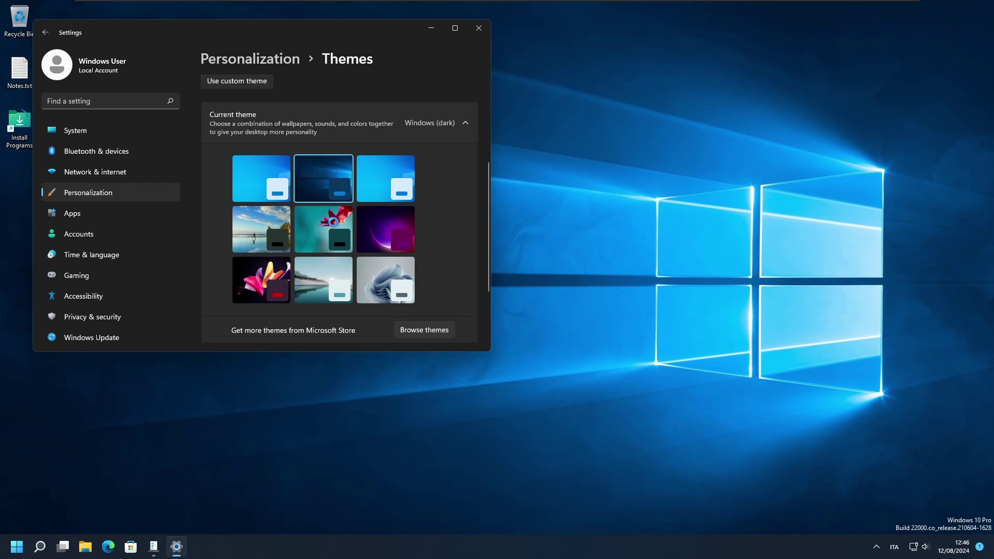
pyautogui.click(334, 225)
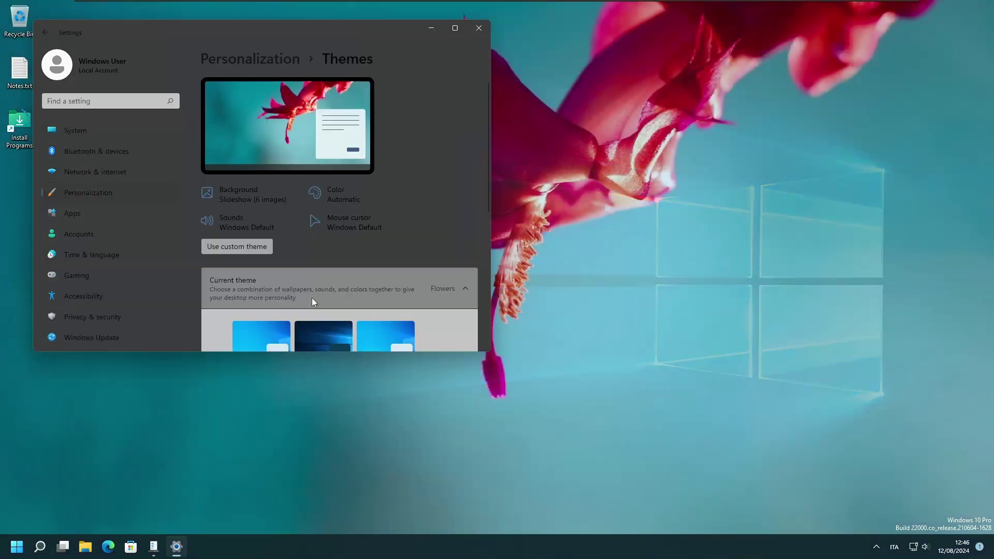
pyautogui.scroll(1, 366, 231)
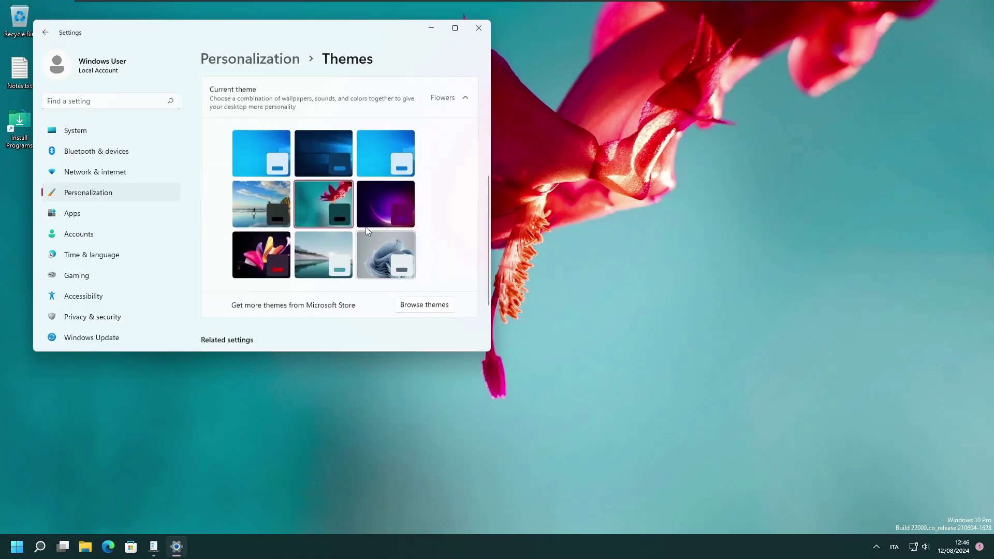
pyautogui.scroll(-3, 366, 230)
pyautogui.click(331, 172)
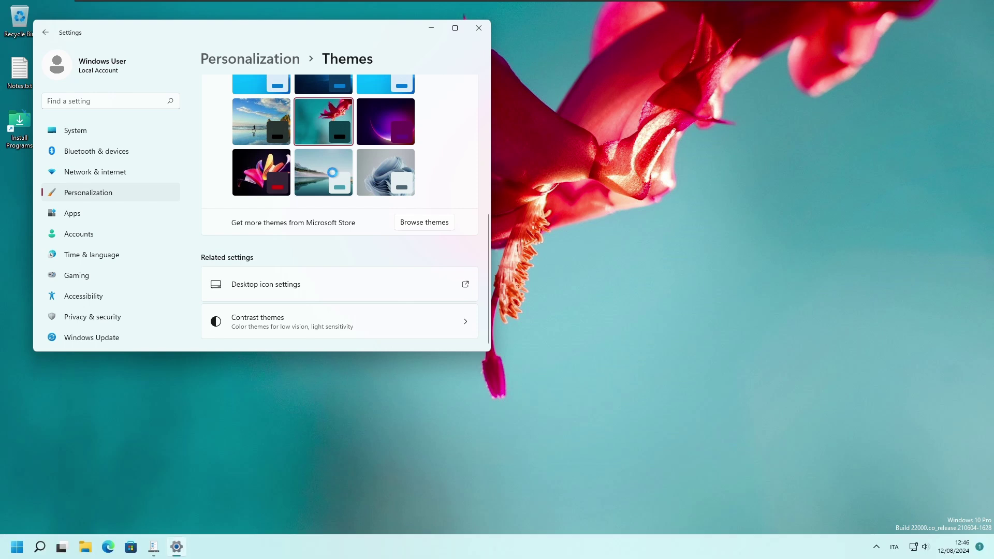
pyautogui.scroll(6, 333, 174)
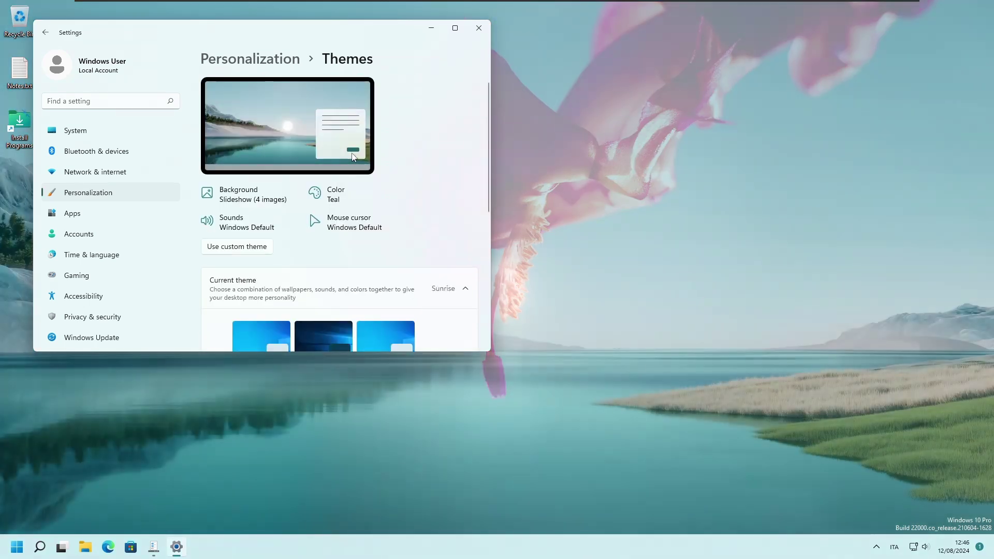
pyautogui.scroll(-2, 354, 160)
pyautogui.press('super+d')
# Close the ExplorerPatcher Properties window and the Settings window
pyautogui.press('super')
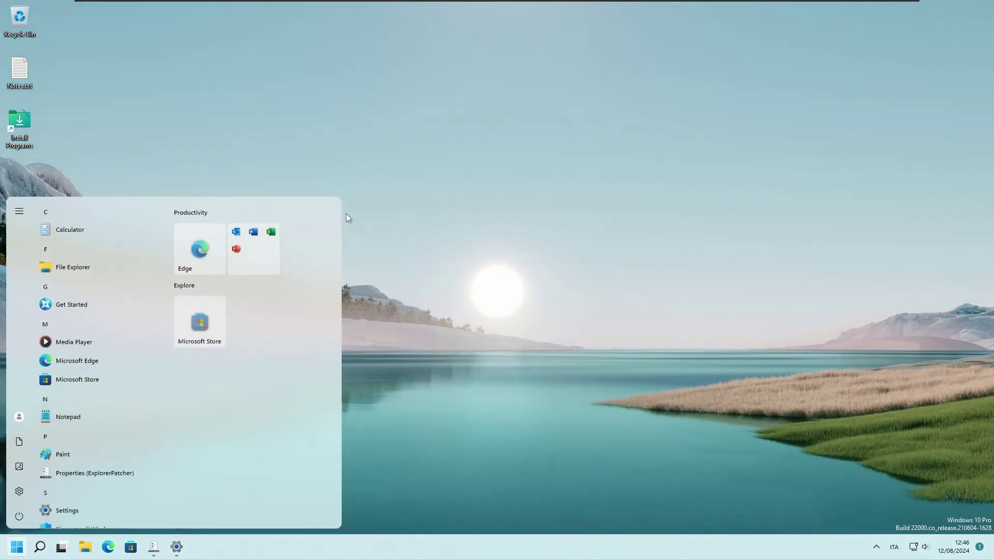
pyautogui.press('super')
pyautogui.hotkey('alt', 'Tab')
pyautogui.hotkey('alt', 'Tab')
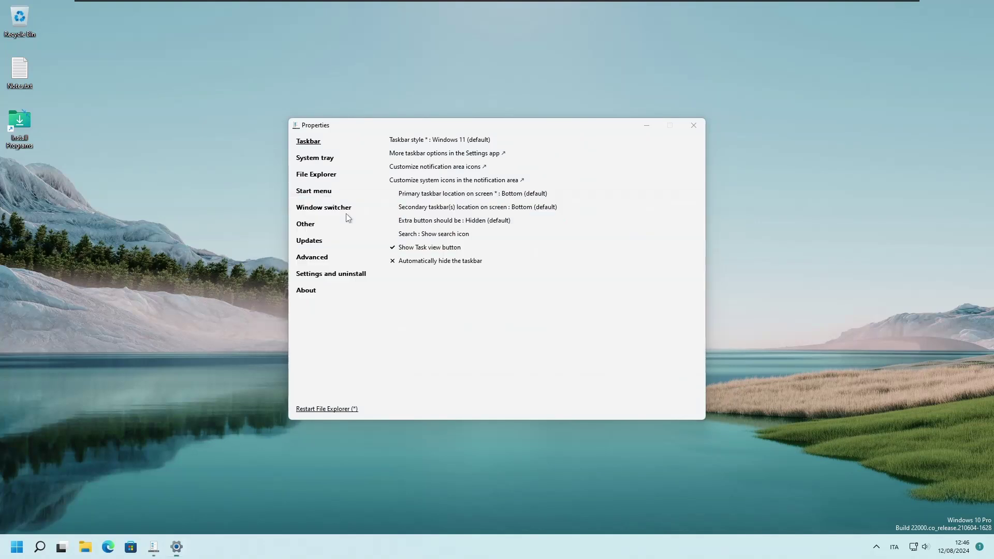
pyautogui.scroll(-2, 339, 210)
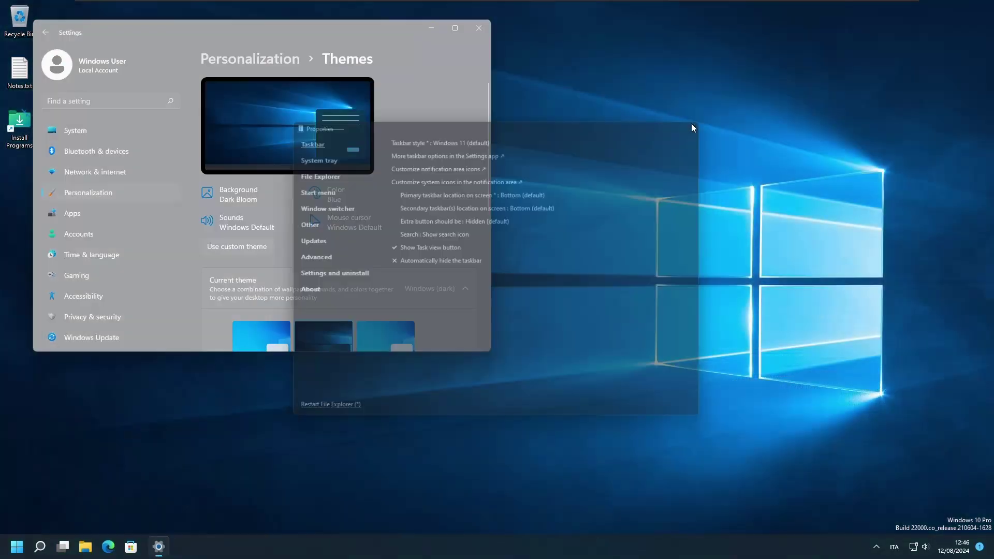
pyautogui.click(692, 123)
pyautogui.click(480, 29)
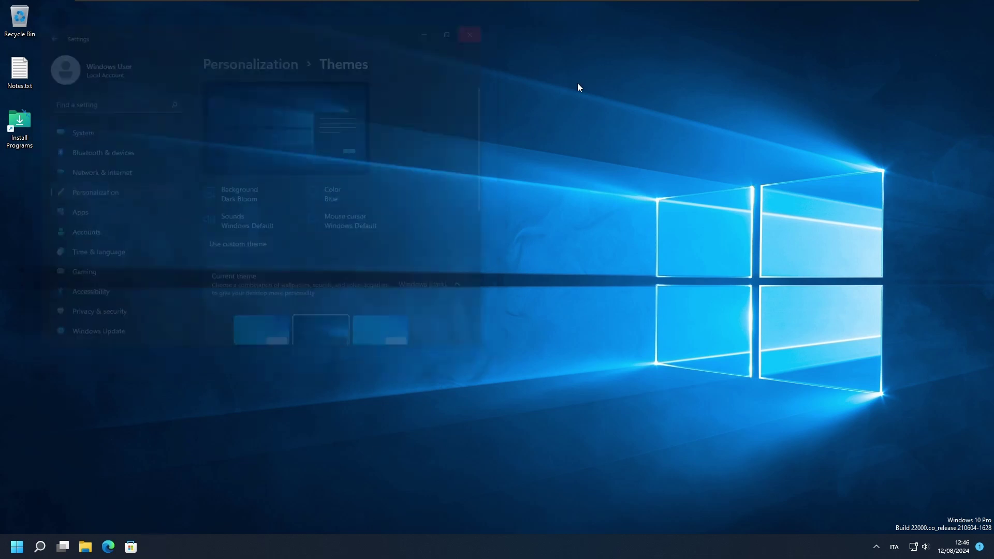
# View Local Disk (C:) properties from This PC, then return to the desktop with Start open
pyautogui.press('super+e')
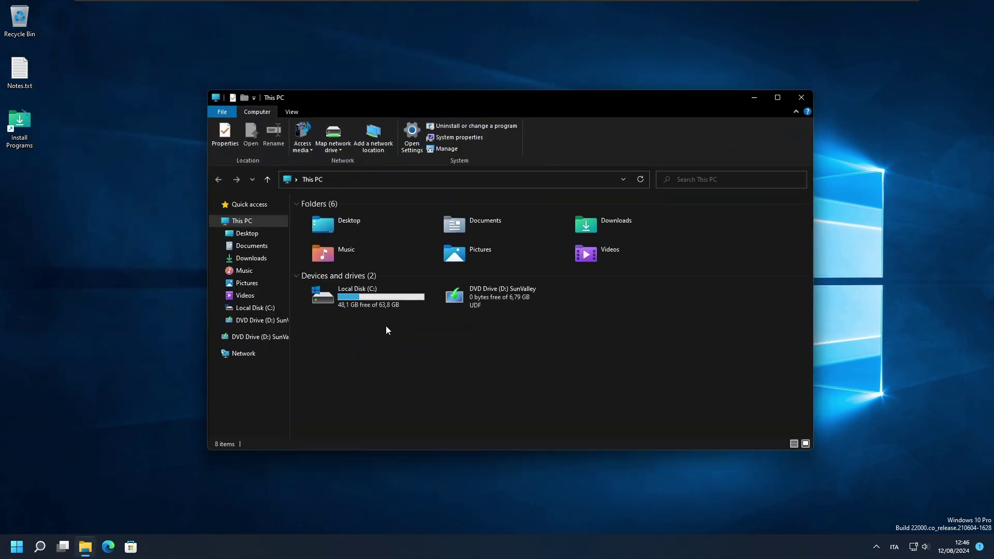
pyautogui.click(373, 302)
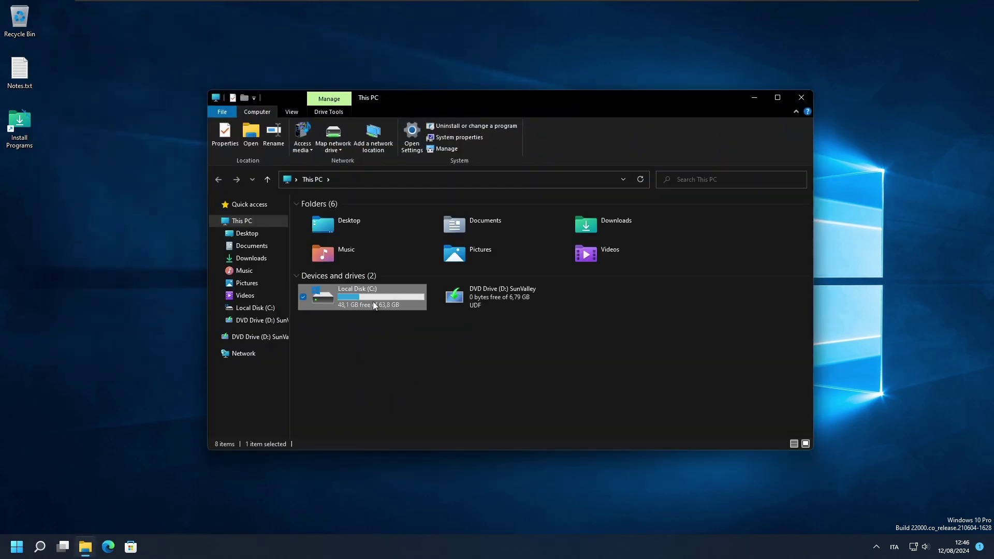
pyautogui.hotkey('alt', 'Return')
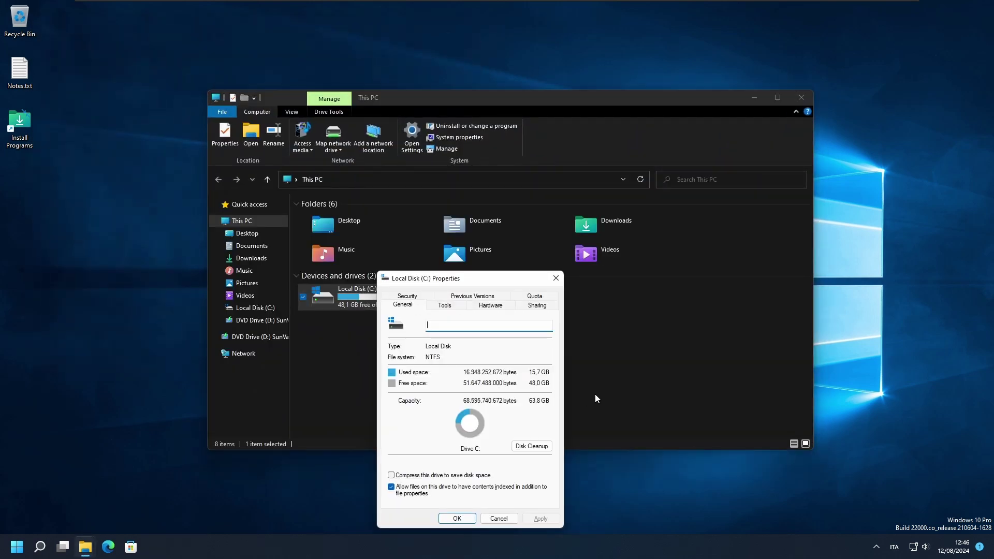
pyautogui.hotkey('alt', 'Tab')
pyautogui.press('super')
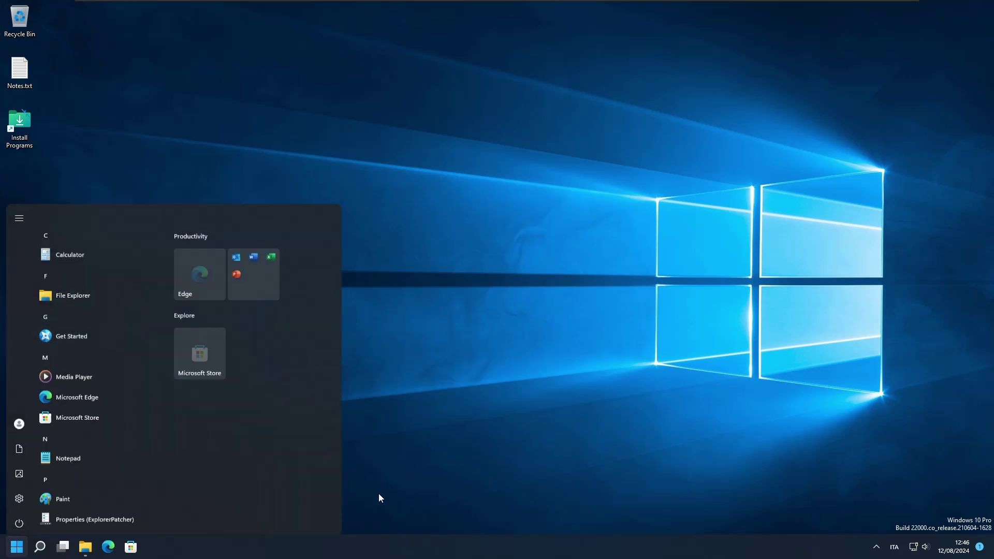
# Set ExplorerPatcher's taskbar style to Windows 10, restart File Explorer, and close Properties
pyautogui.rightClick(365, 540)
pyautogui.click(441, 509)
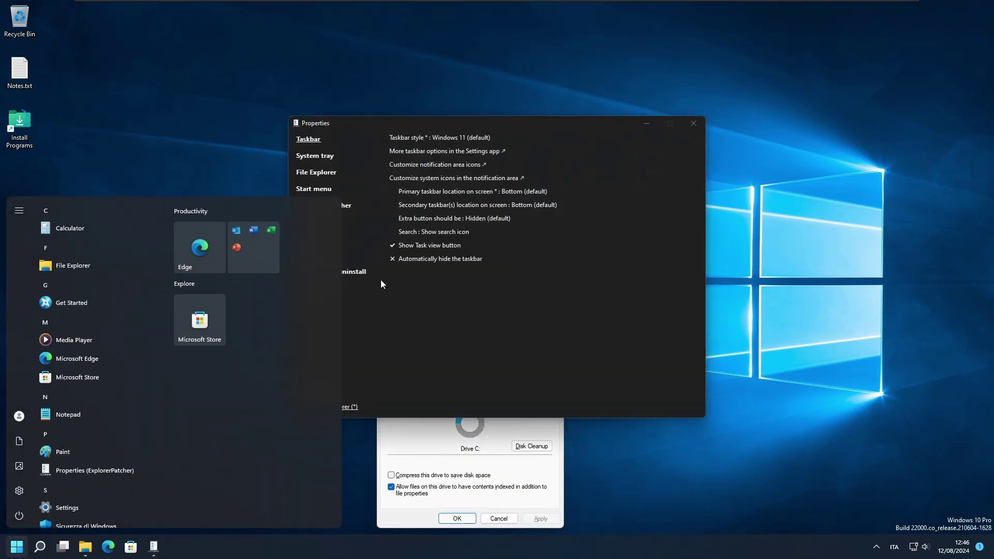
pyautogui.click(313, 140)
pyautogui.click(486, 139)
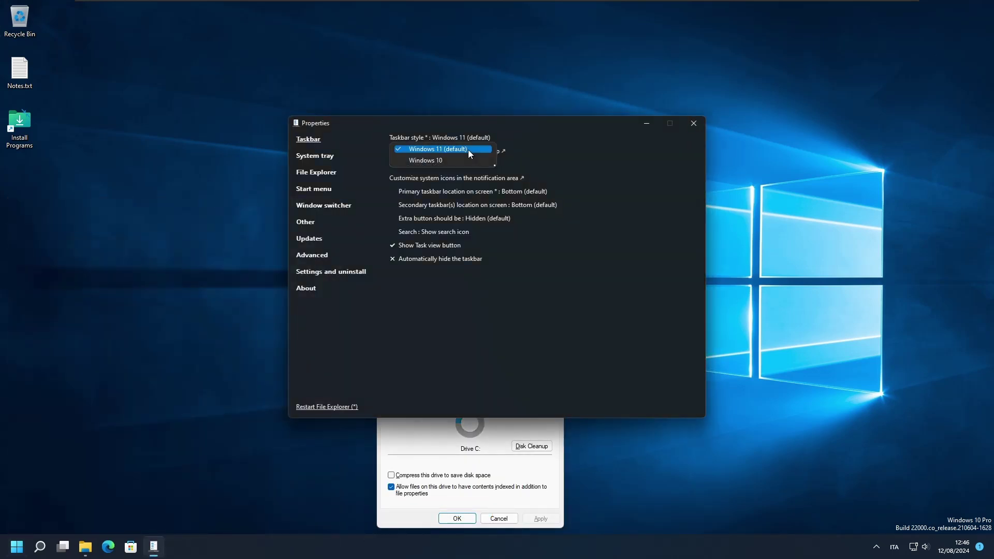
pyautogui.click(454, 162)
pyautogui.click(344, 407)
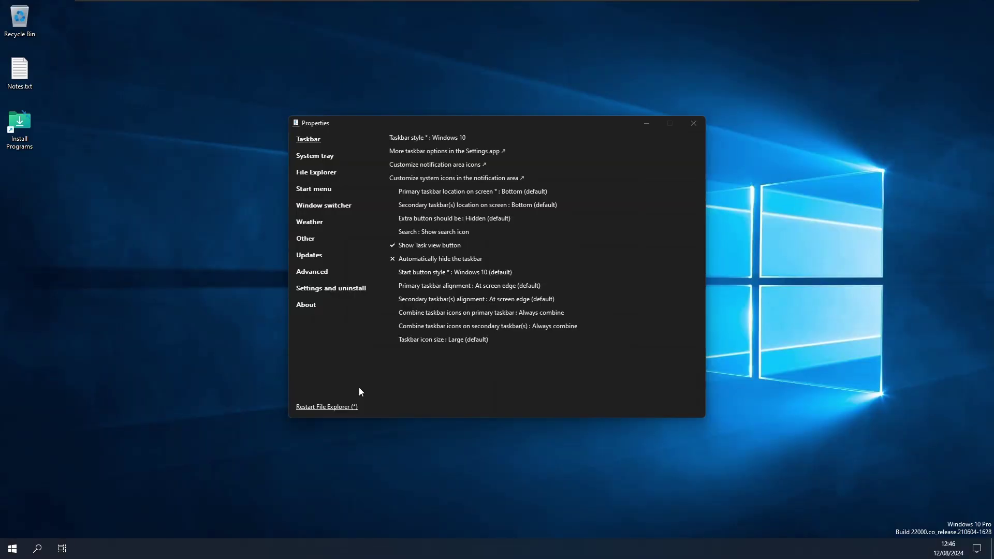
pyautogui.hotkey('alt', 'F4')
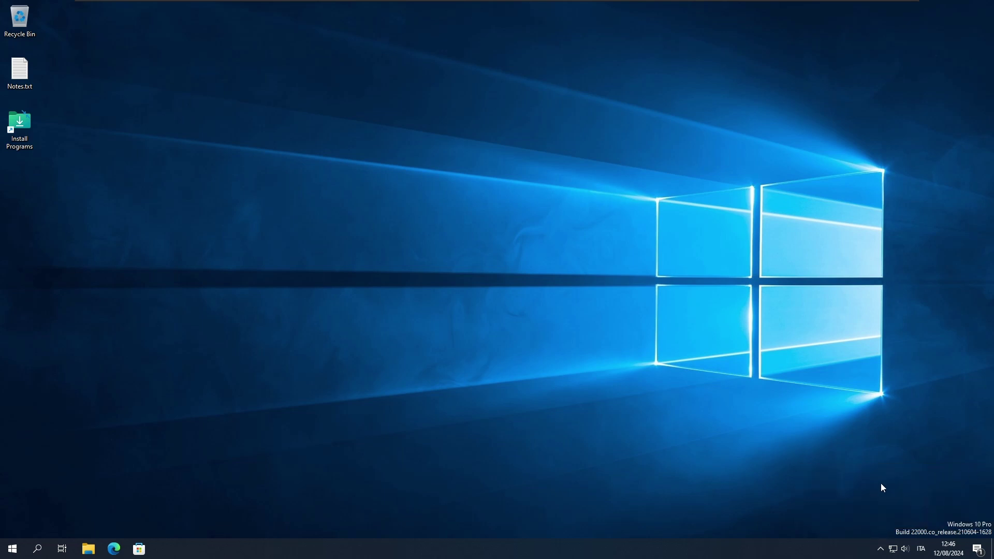
# Show and hide the hidden notification area icons on the restored Windows 10 taskbar
pyautogui.click(881, 550)
pyautogui.click(882, 551)
pyautogui.moveTo(845, 516); pyautogui.dragTo(536, 407)
pyautogui.click(140, 549)
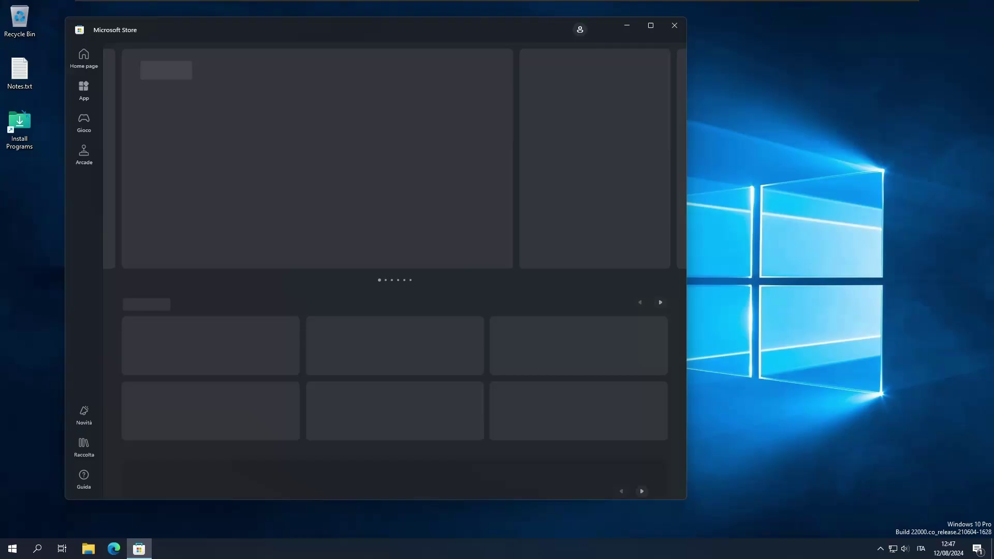
pyautogui.click(86, 449)
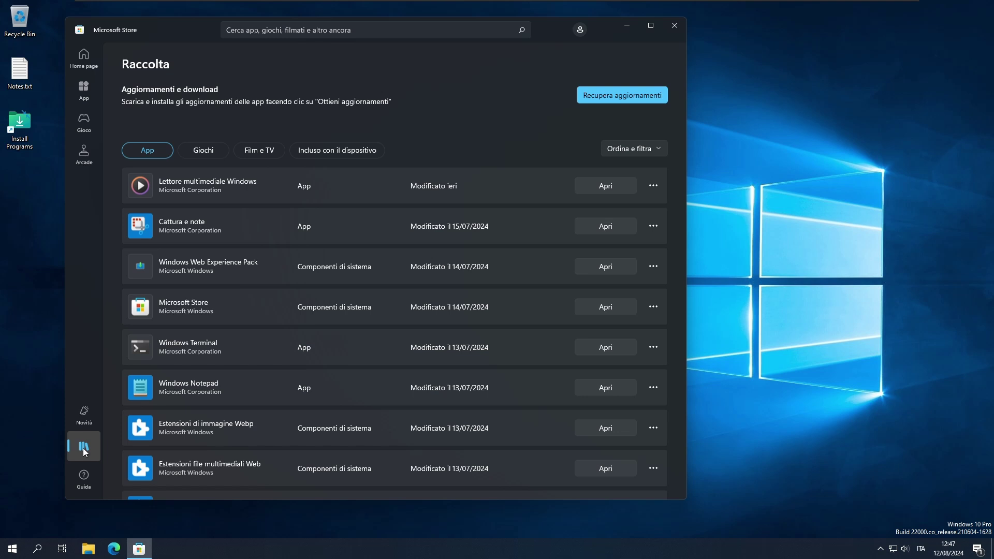
# Close Microsoft Store and review the Windows 10 Pro details on Settings' About page
pyautogui.click(675, 25)
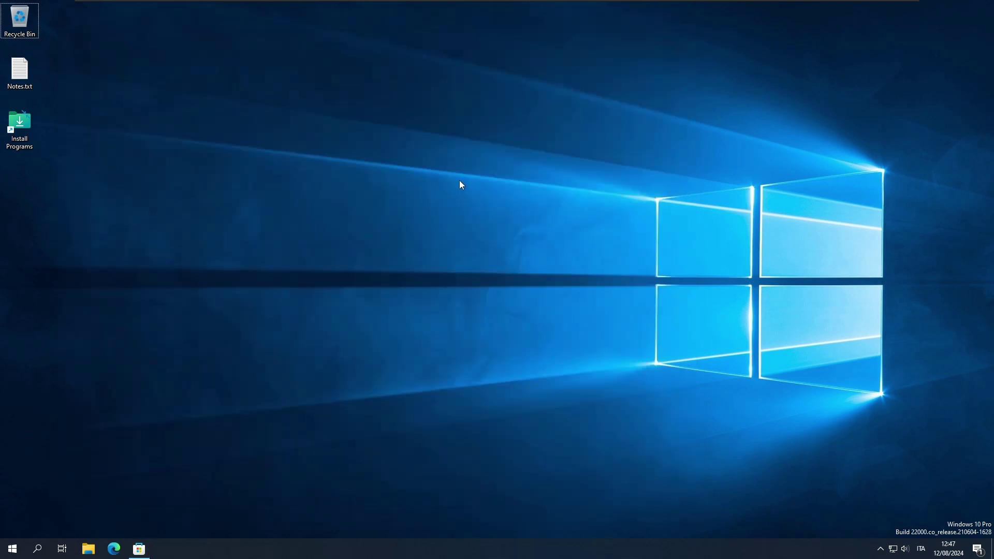
pyautogui.rightClick(461, 185)
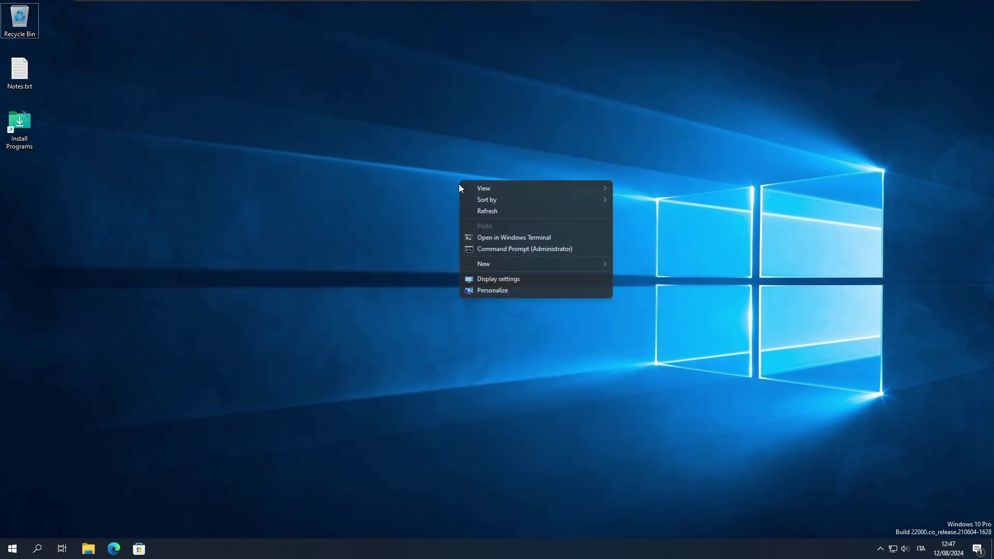
pyautogui.click(536, 288)
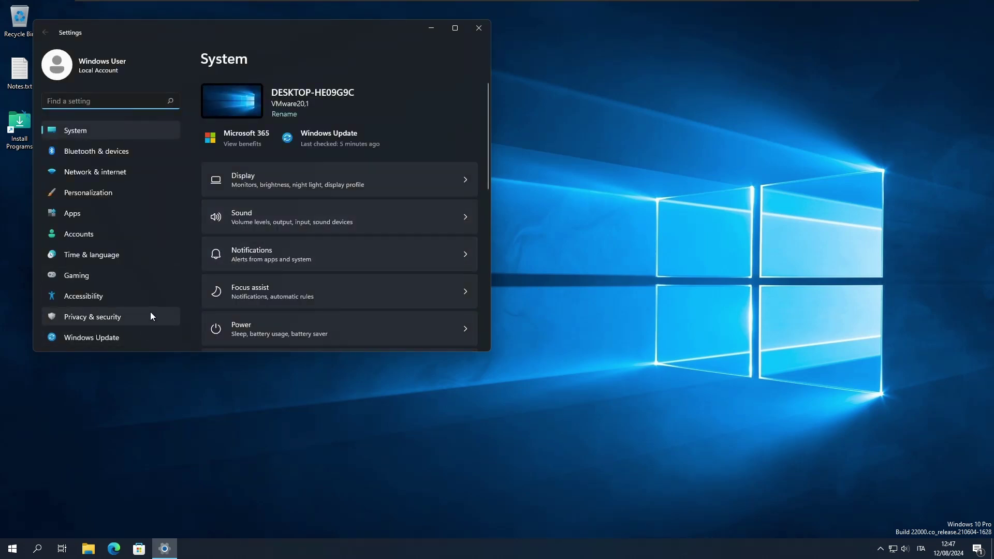
pyautogui.scroll(-5, 296, 318)
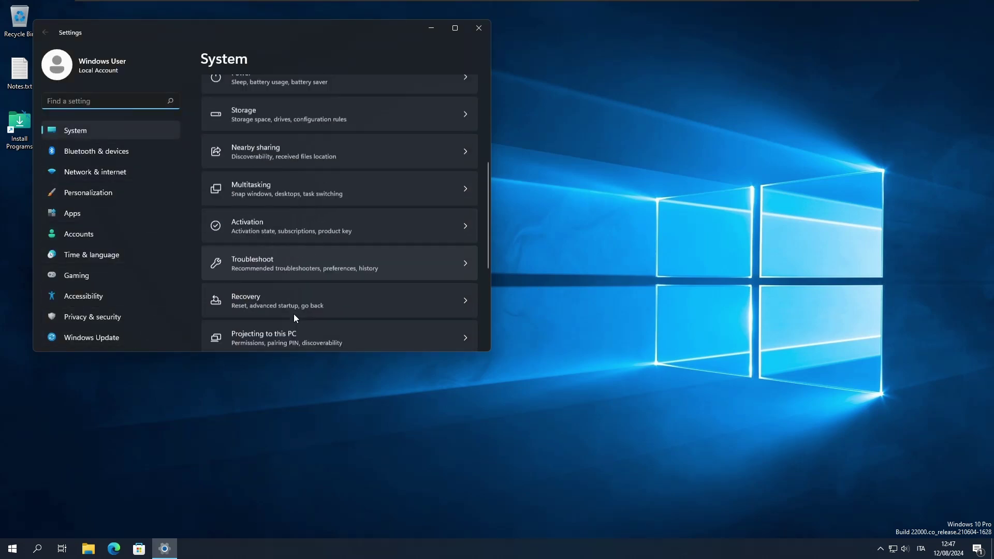
pyautogui.scroll(-3, 293, 316)
pyautogui.click(294, 320)
pyautogui.scroll(-2, 362, 306)
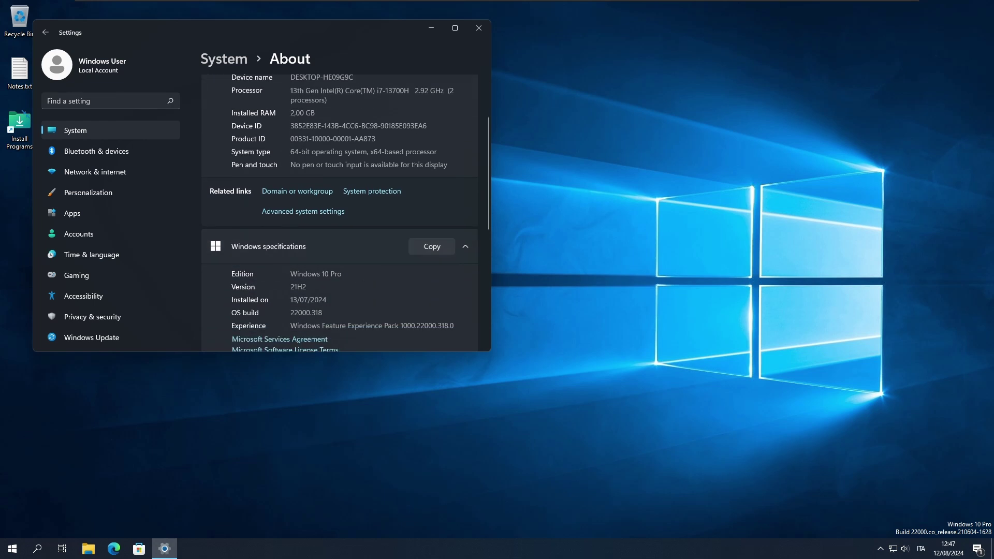
# Run winver from the desktop and centre the About Windows box showing 21H2, build 22000.318
pyautogui.press('super+d')
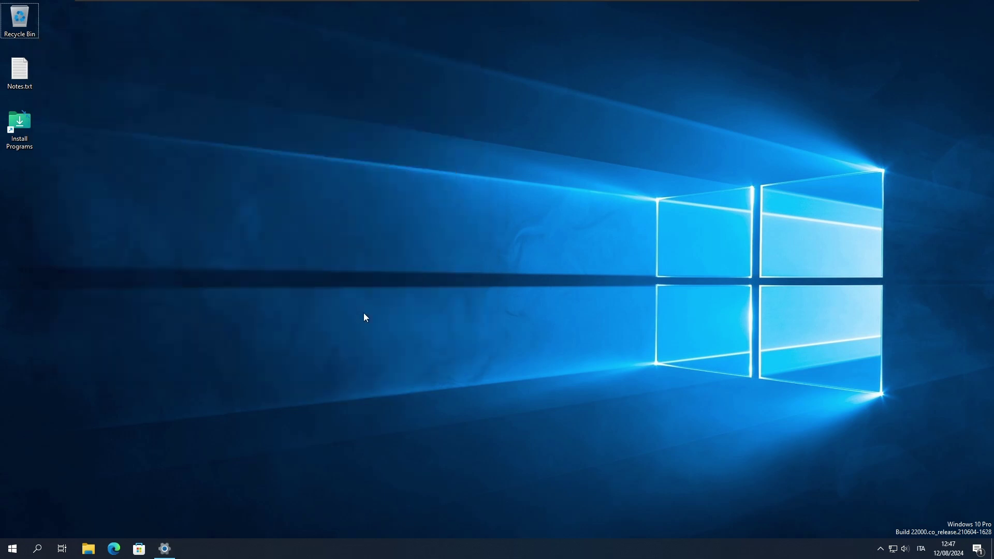
pyautogui.press('super+r')
pyautogui.write('winver')
pyautogui.press('Return')
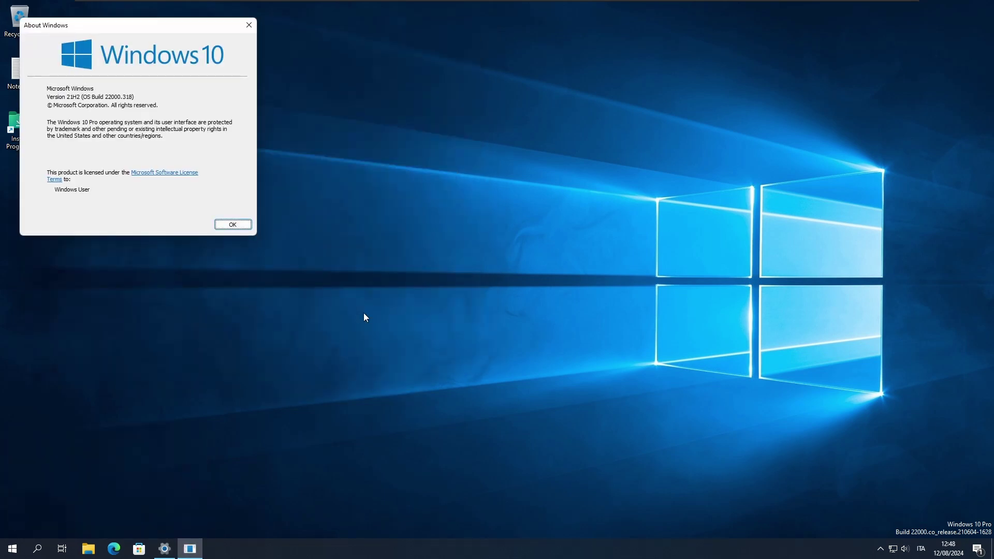
pyautogui.moveTo(180, 30); pyautogui.dragTo(554, 181)
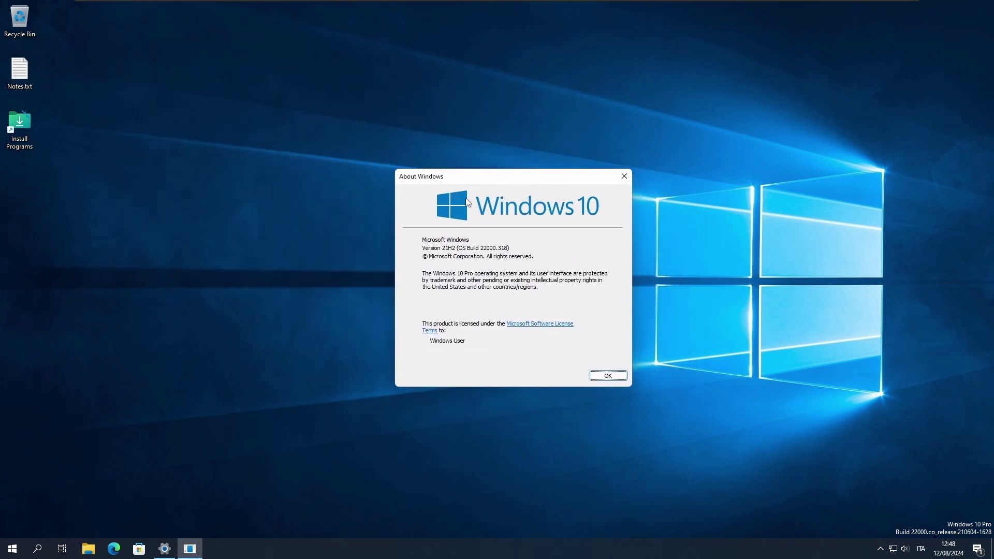
# Try opening Notes.txt, then launch a blank Notepad from Run
pyautogui.doubleClick(17, 82)
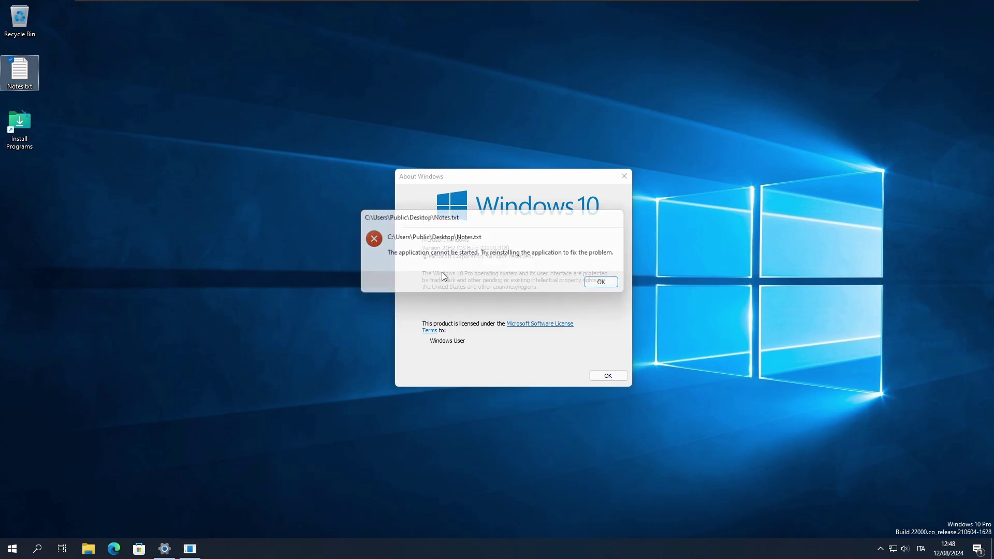
pyautogui.press('super+r')
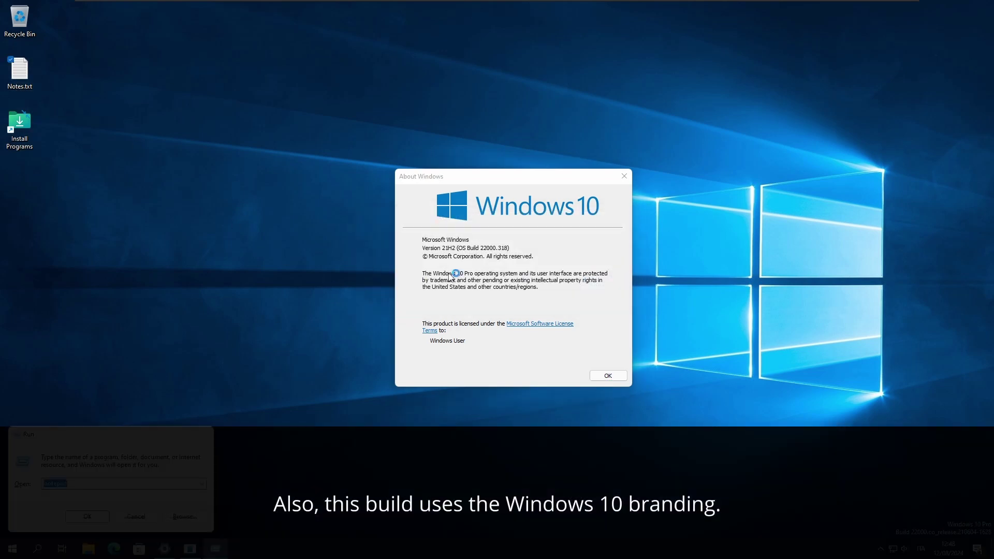
pyautogui.press('Return')
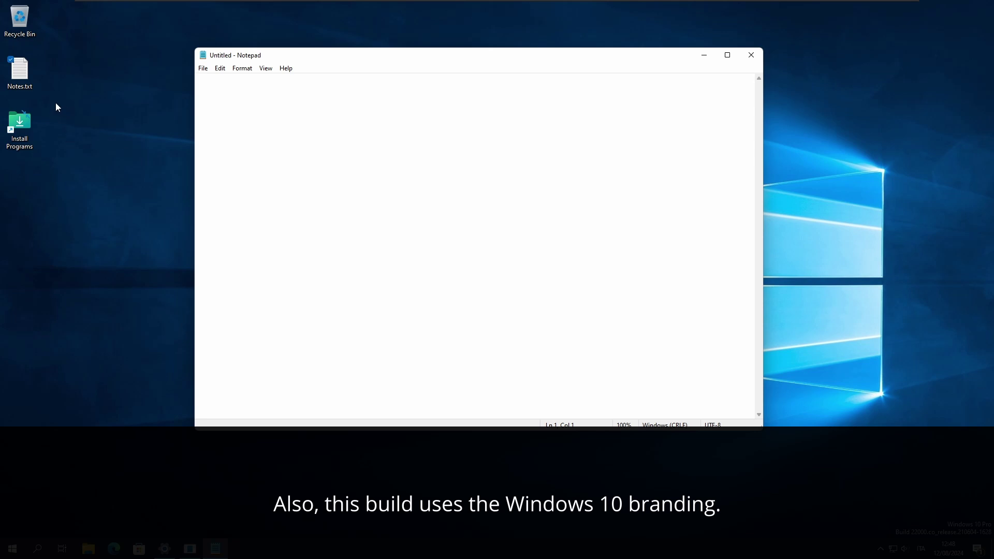
# Open Notes.txt in Notepad by dropping it in, and zoom the text to 120%
pyautogui.moveTo(19, 71); pyautogui.dragTo(403, 209)
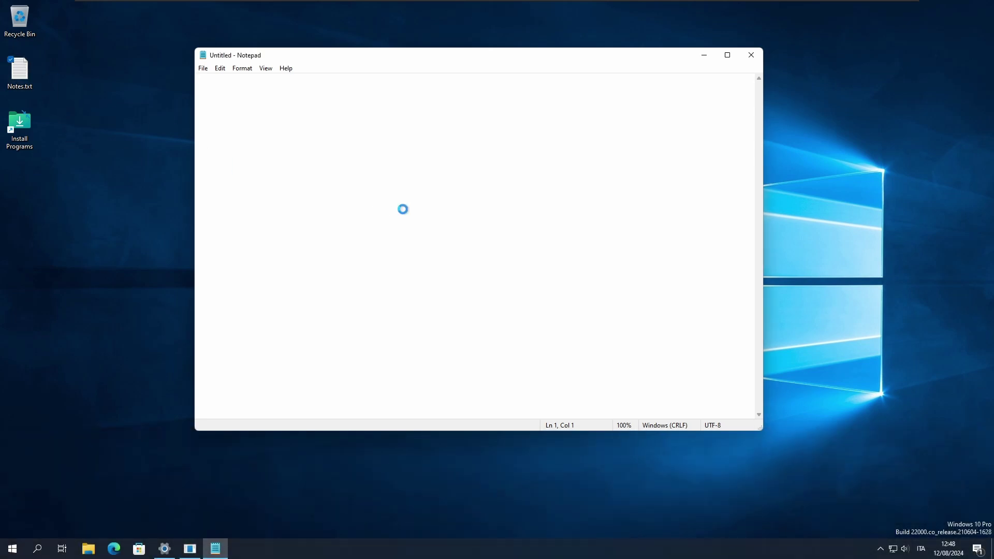
pyautogui.click(227, 171)
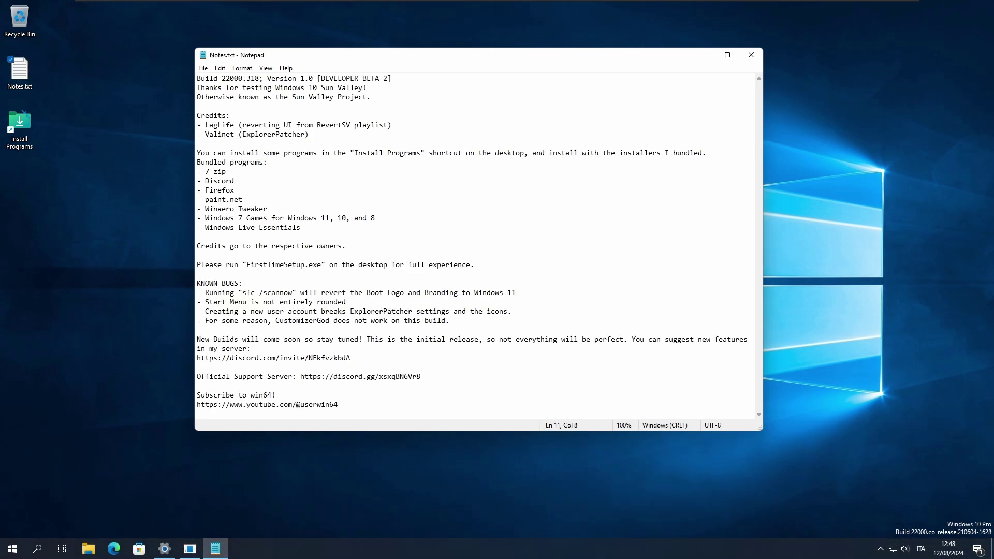
pyautogui.hotkey('ctrl', '+')
pyautogui.hotkey('ctrl', '+')
pyautogui.press('ctrl')
pyautogui.press('ctrl')
pyautogui.press('ctrl')
pyautogui.press('ctrl')
pyautogui.press('ctrl')
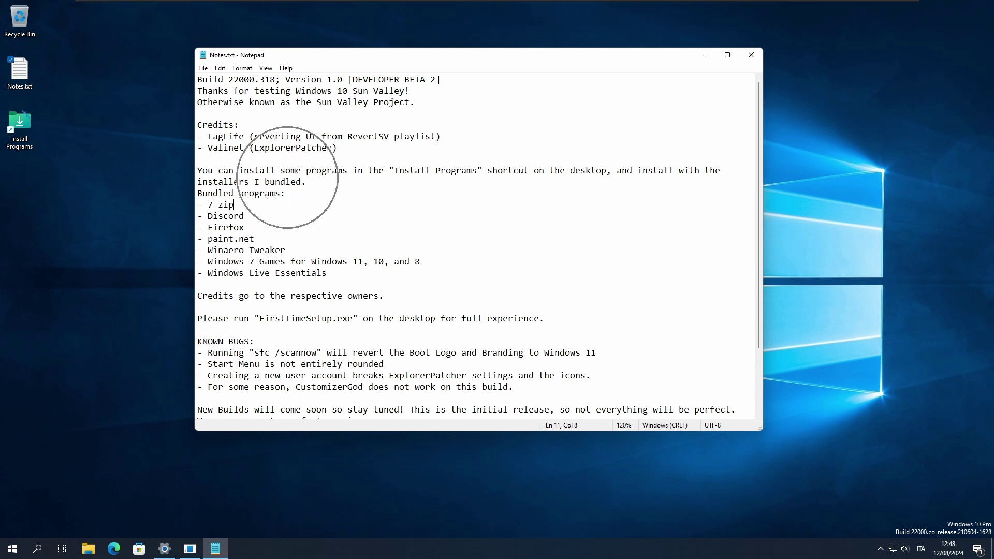
# Scroll through the release notes down to the Start Menu rounding entry
pyautogui.scroll(-3, 288, 177)
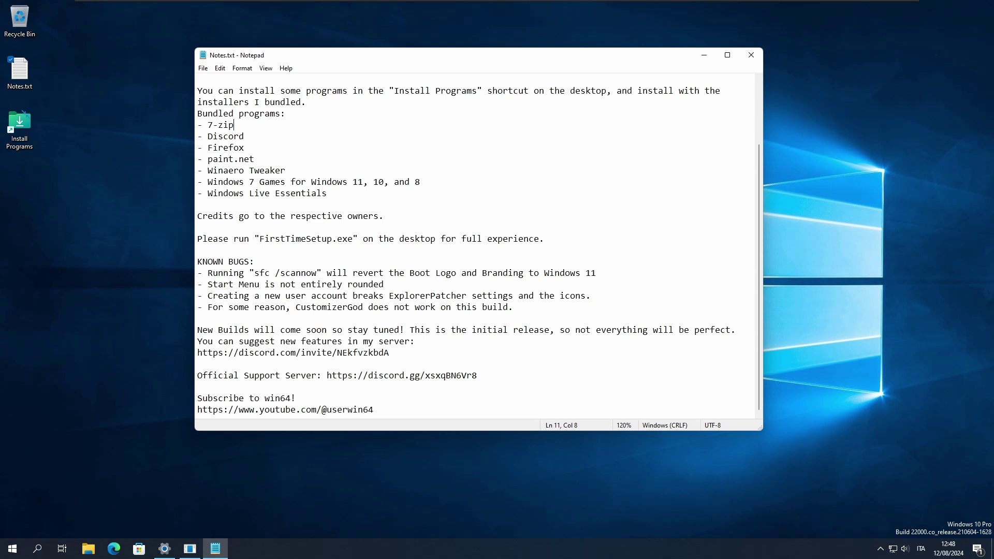
pyautogui.click(384, 285)
pyautogui.press('super')
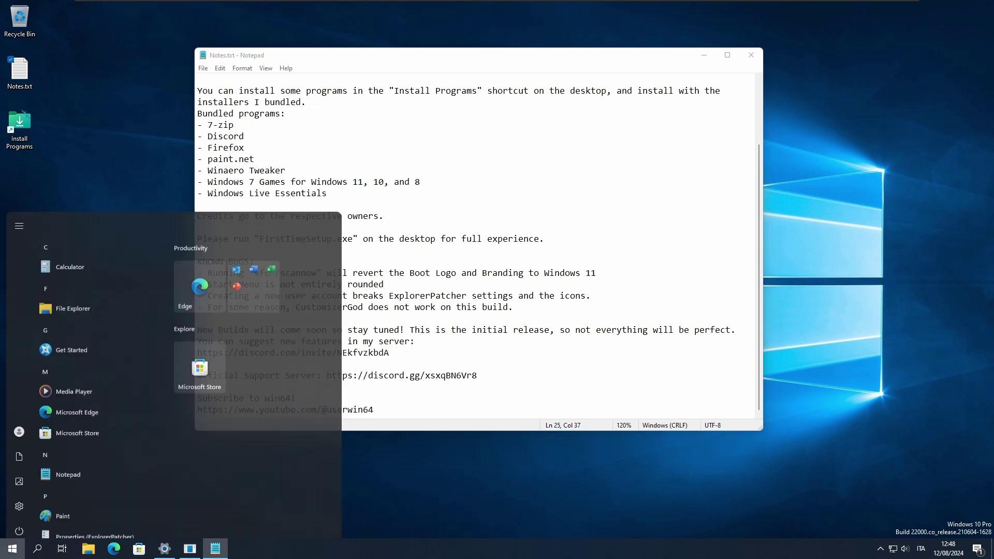
pyautogui.press('super')
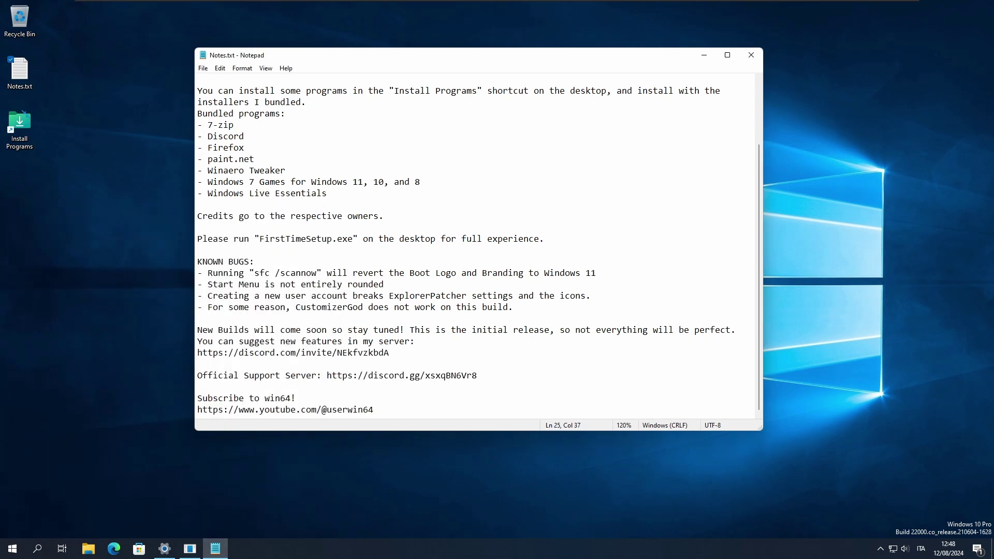